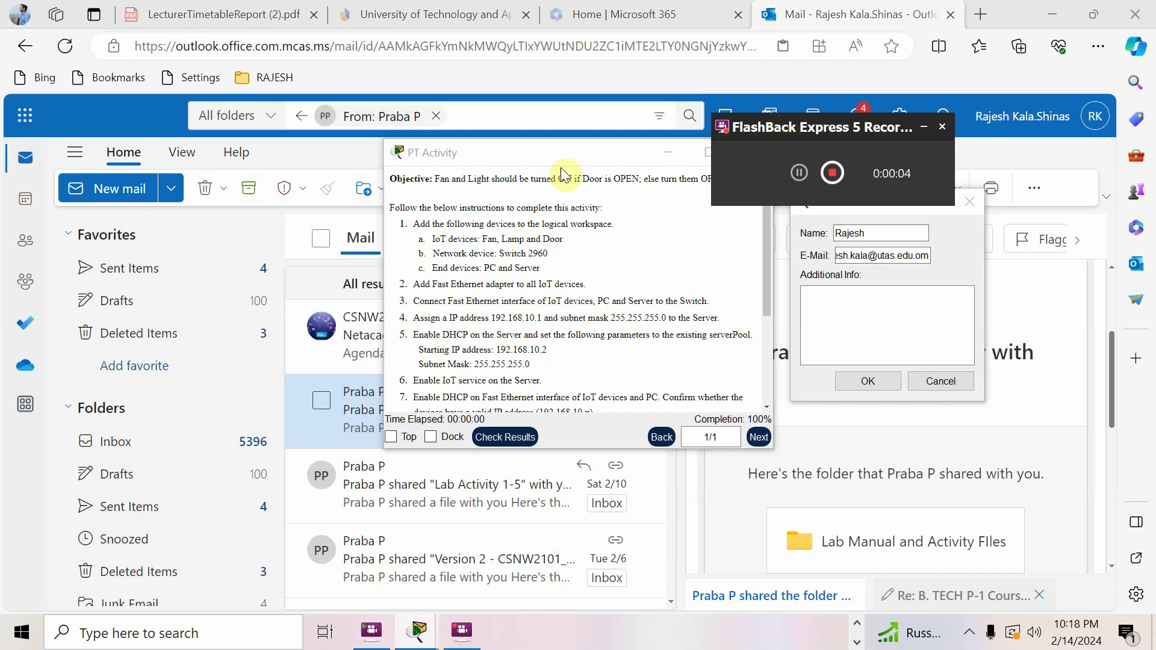
Bring the IoT activity's Packet Tracer window forward and confirm the user profile details
mouse_move(417, 630)
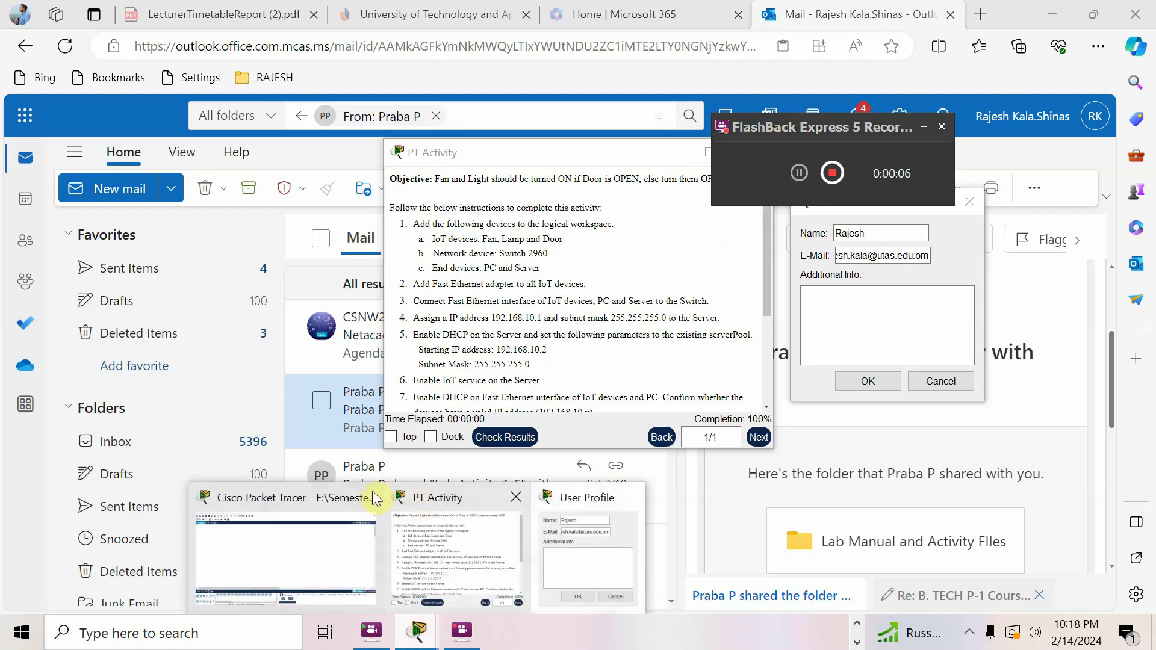
click(327, 500)
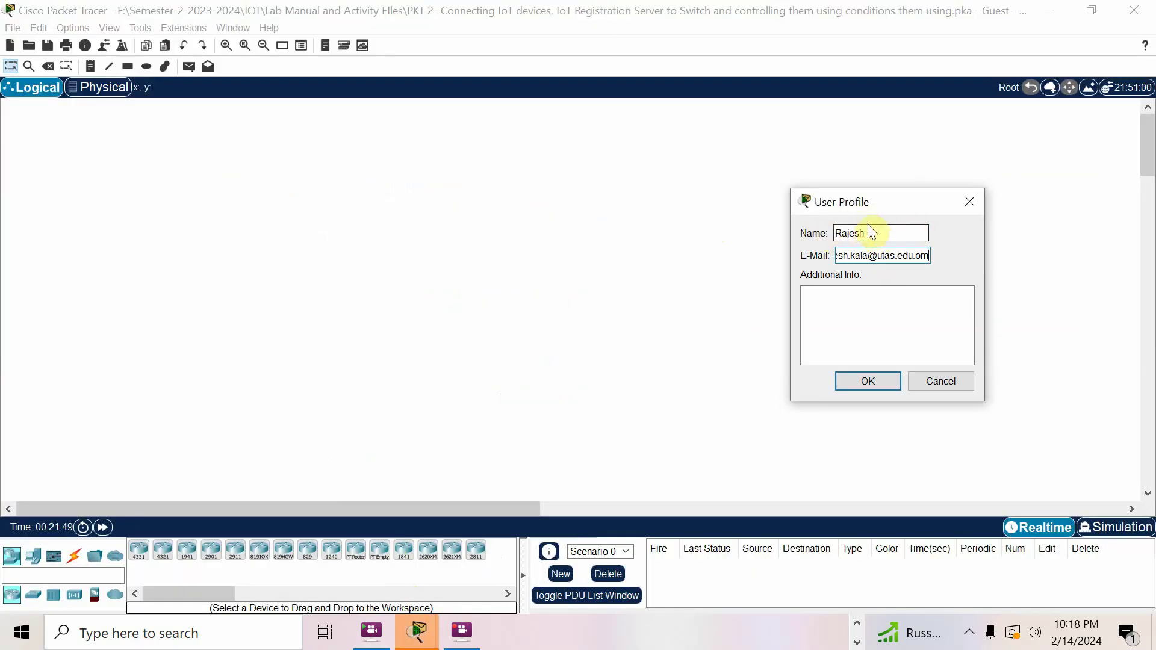
click(873, 381)
mouse_move(423, 641)
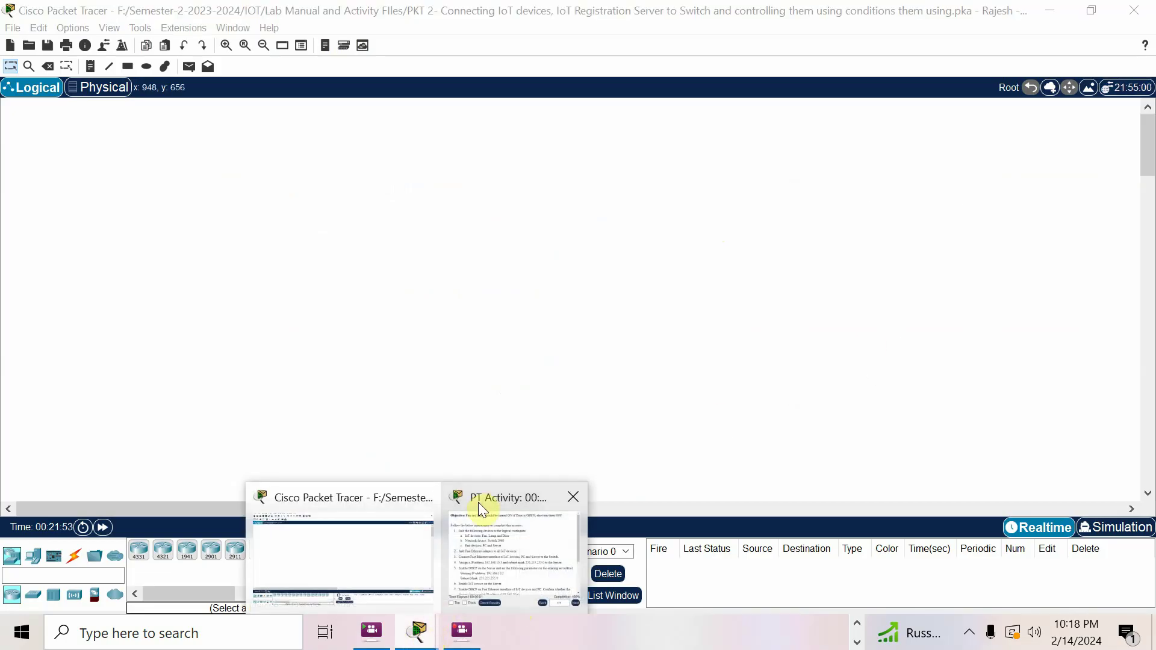
click(479, 502)
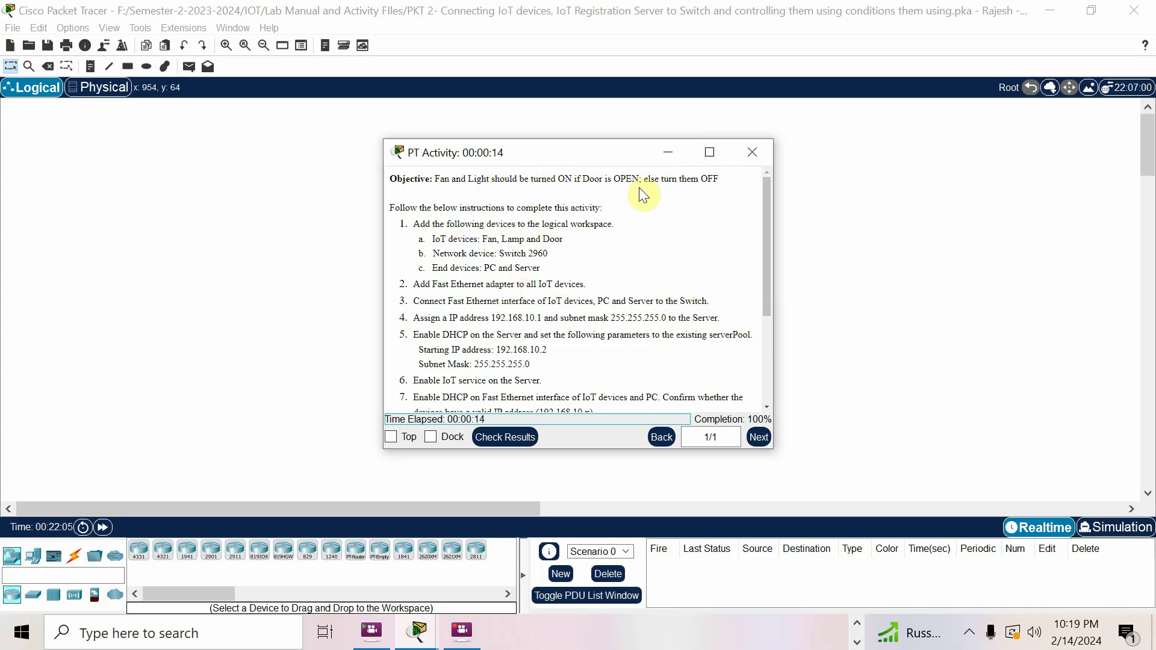
click(97, 575)
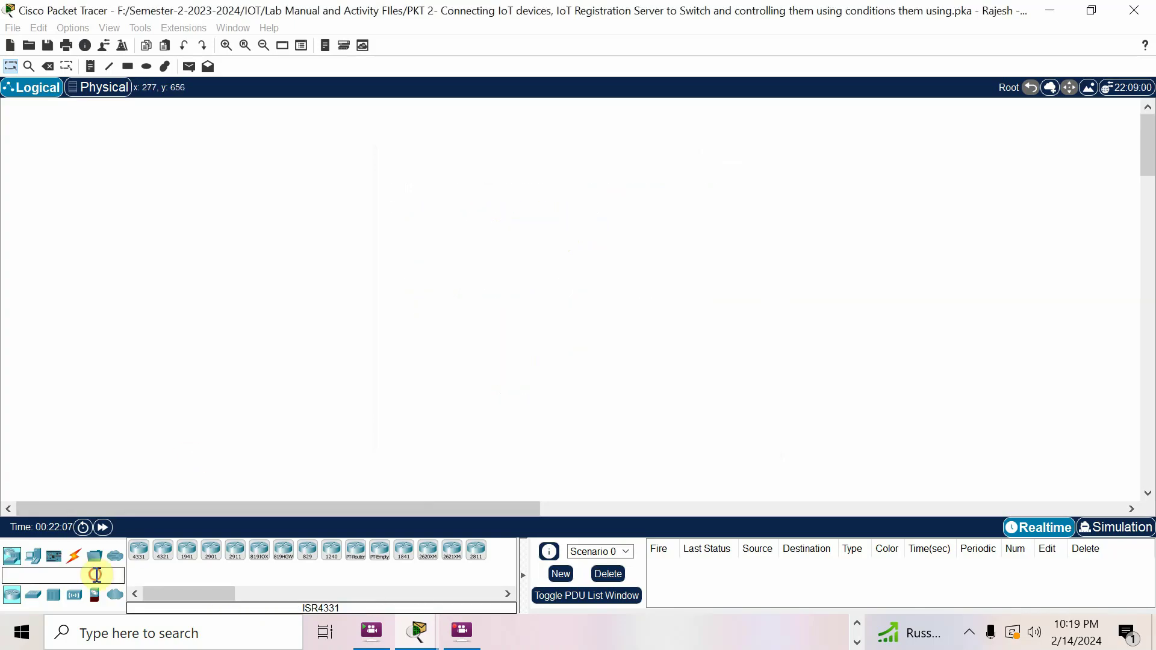
Place a ceiling fan, a light above it and a door beside it on the workspace
text(fan)
click(142, 553)
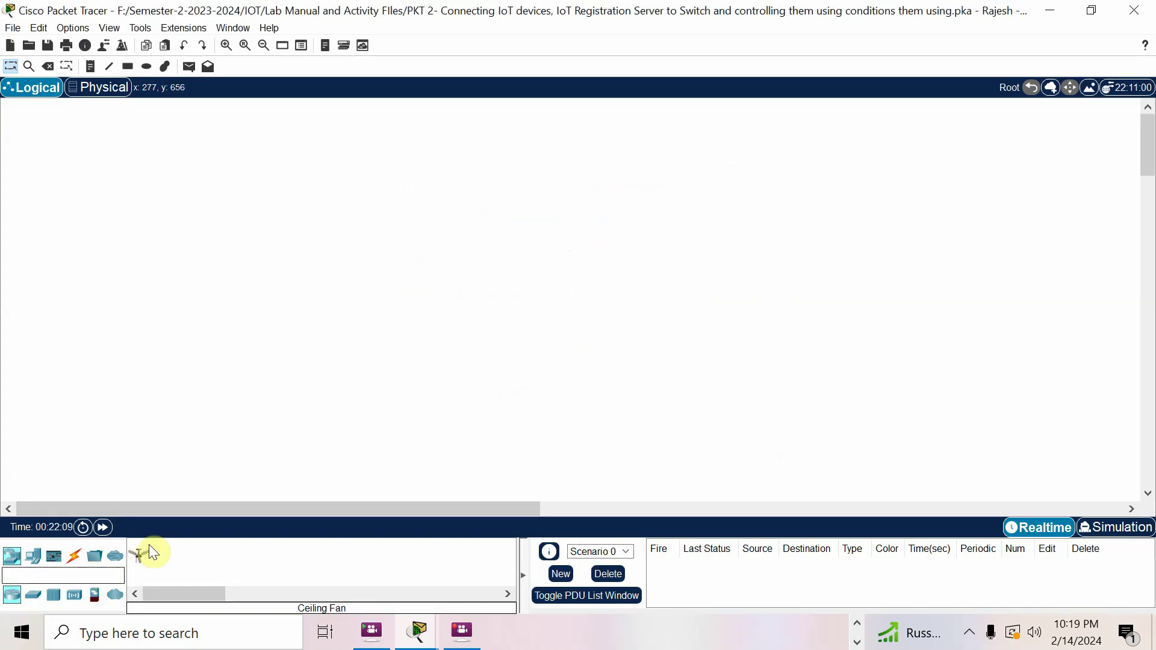
click(132, 563)
click(133, 385)
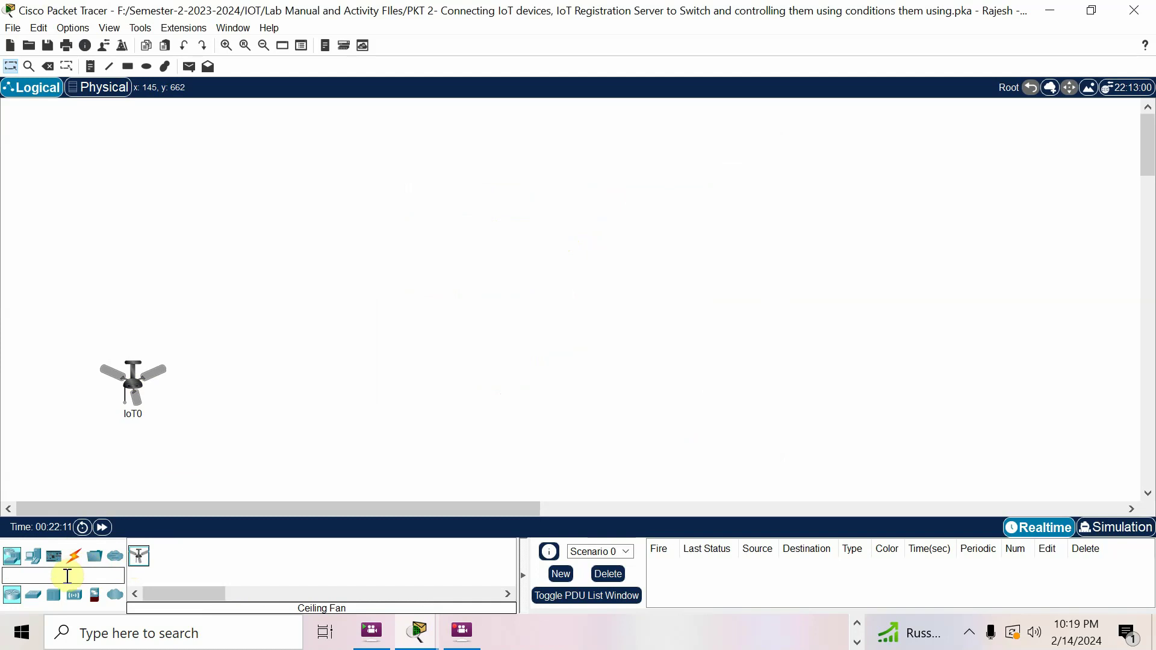
text(lam)
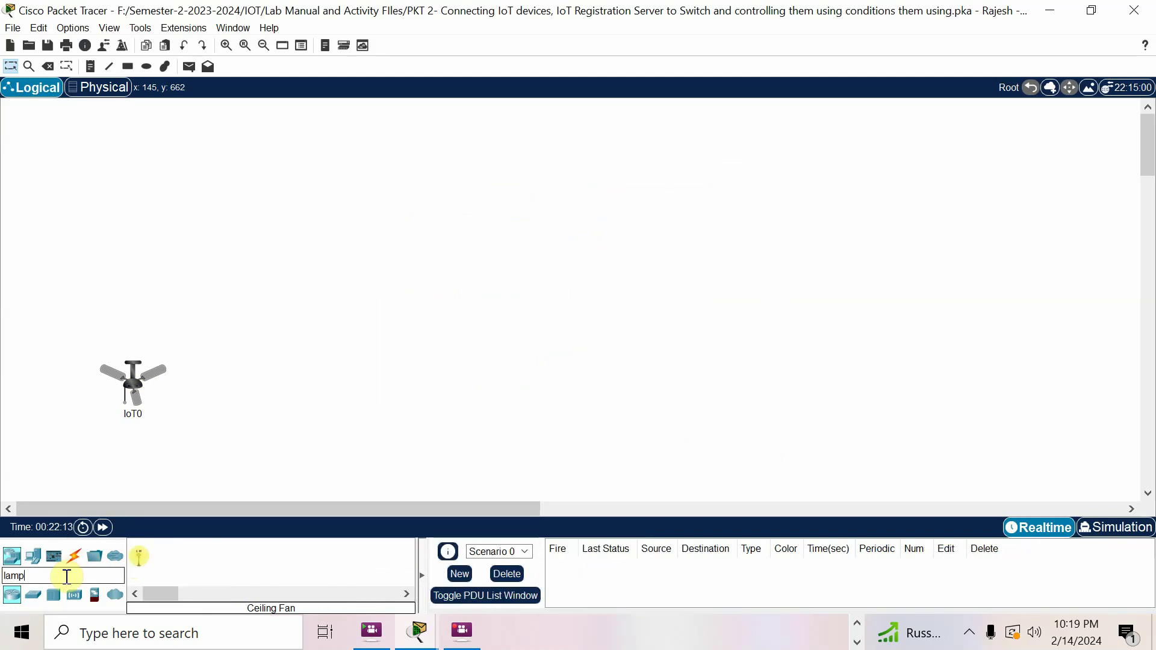
text(p)
key(BackSpace)
key(BackSpace)
key(BackSpace)
key(BackSpace)
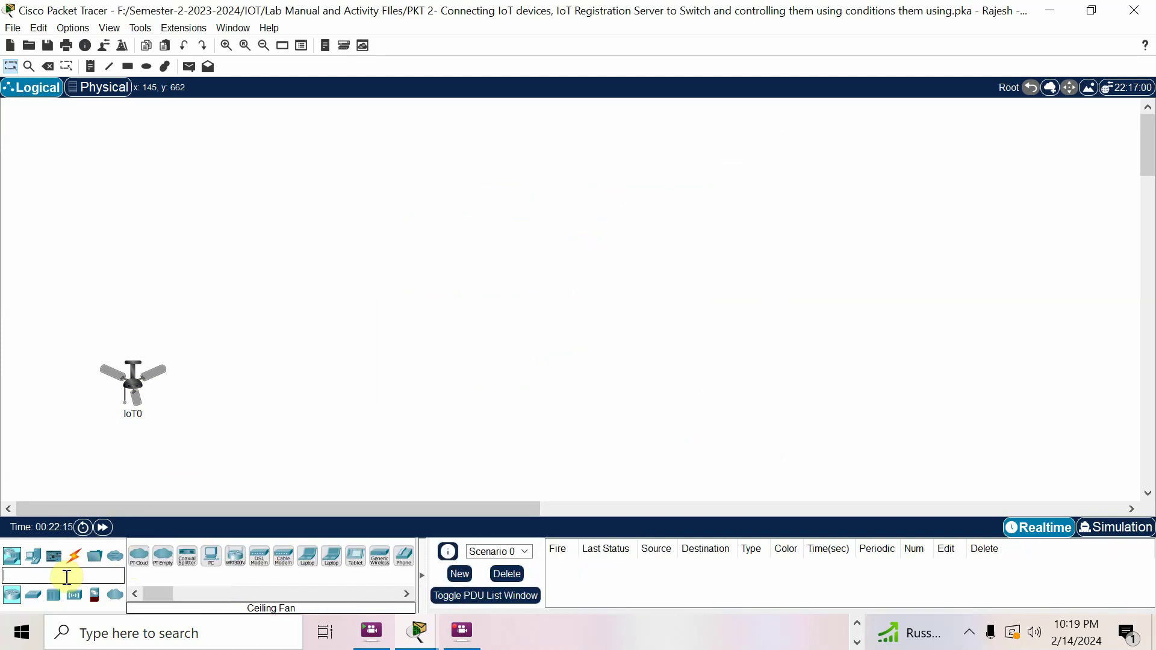
text(d)
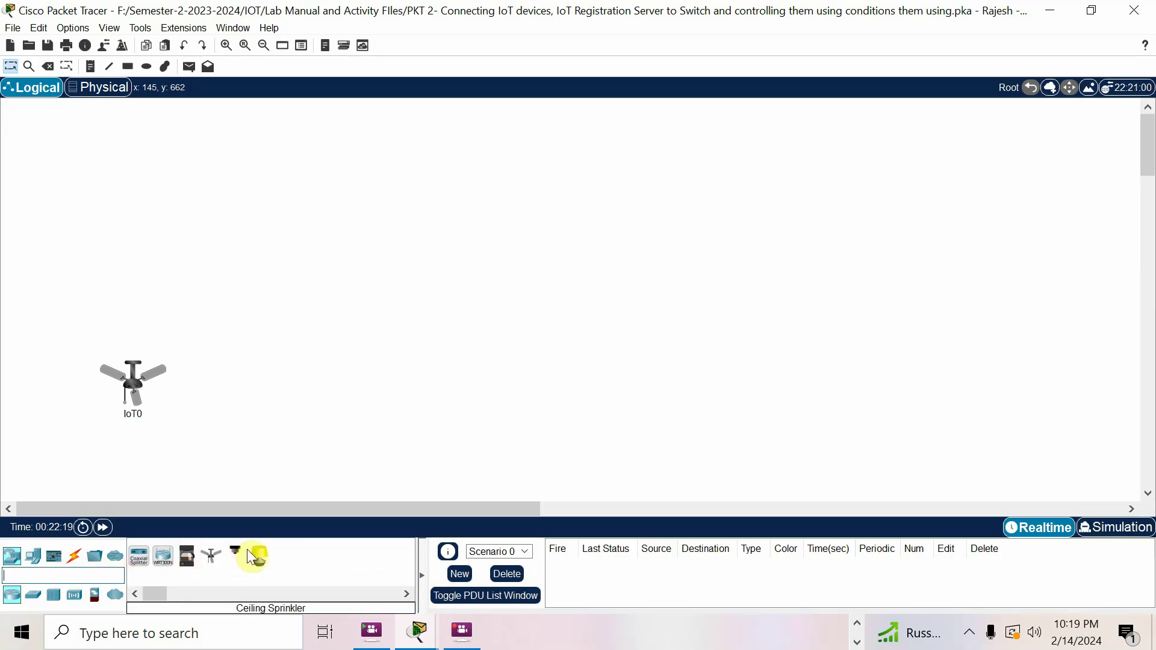
drag(259, 560, 218, 314)
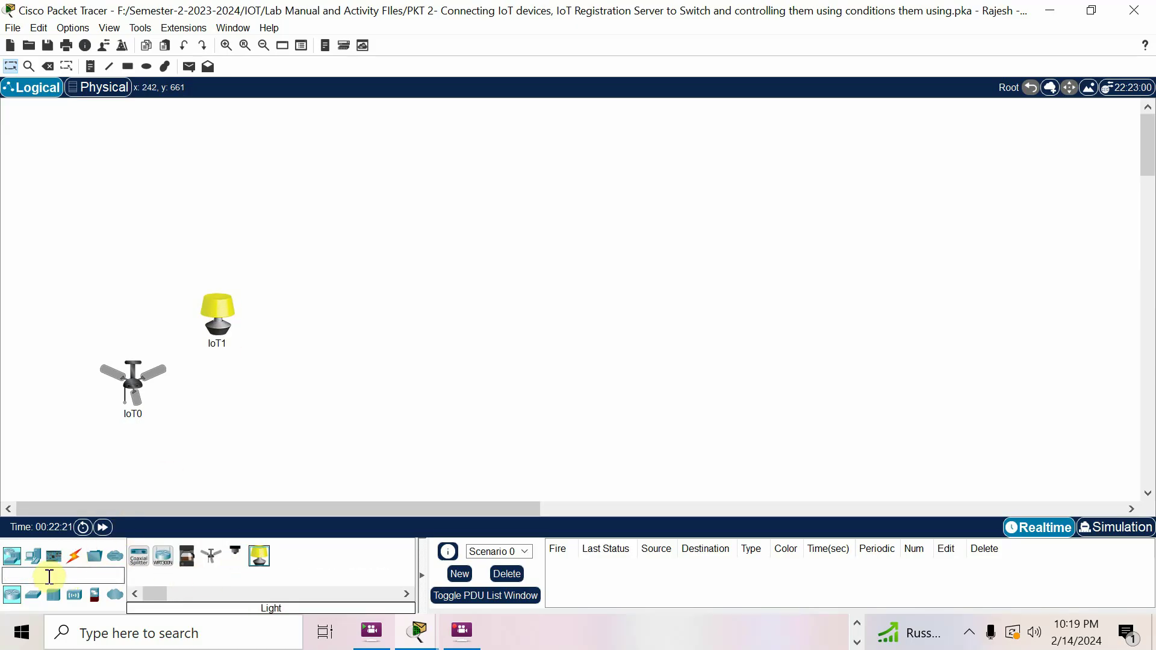
text(door)
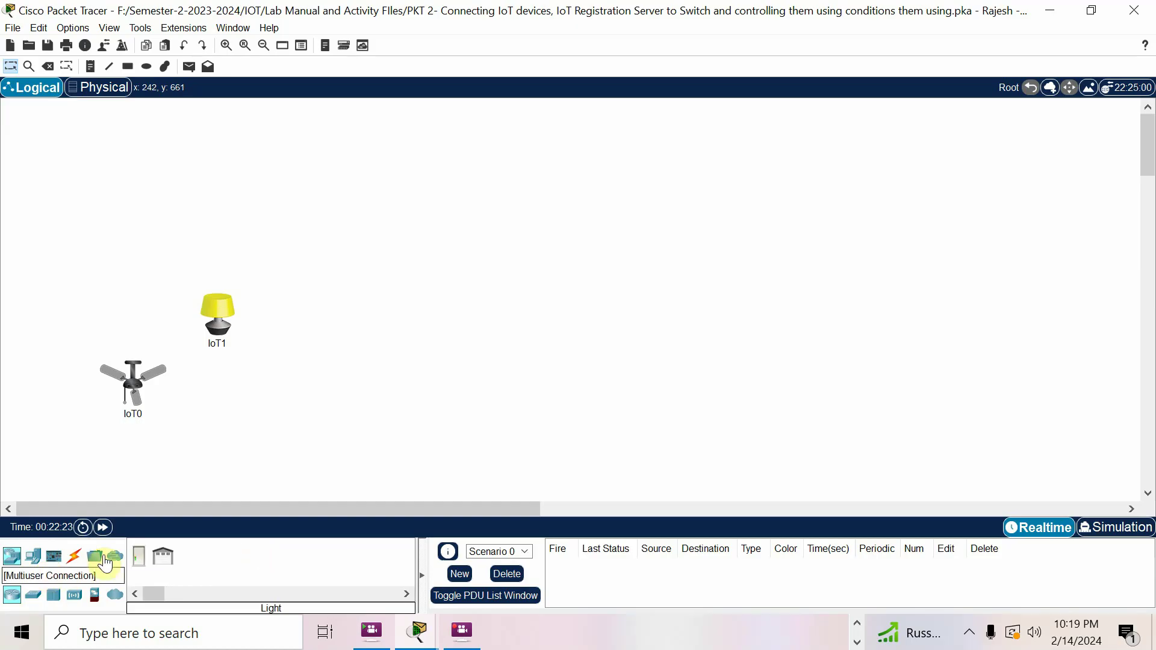
drag(139, 556, 279, 414)
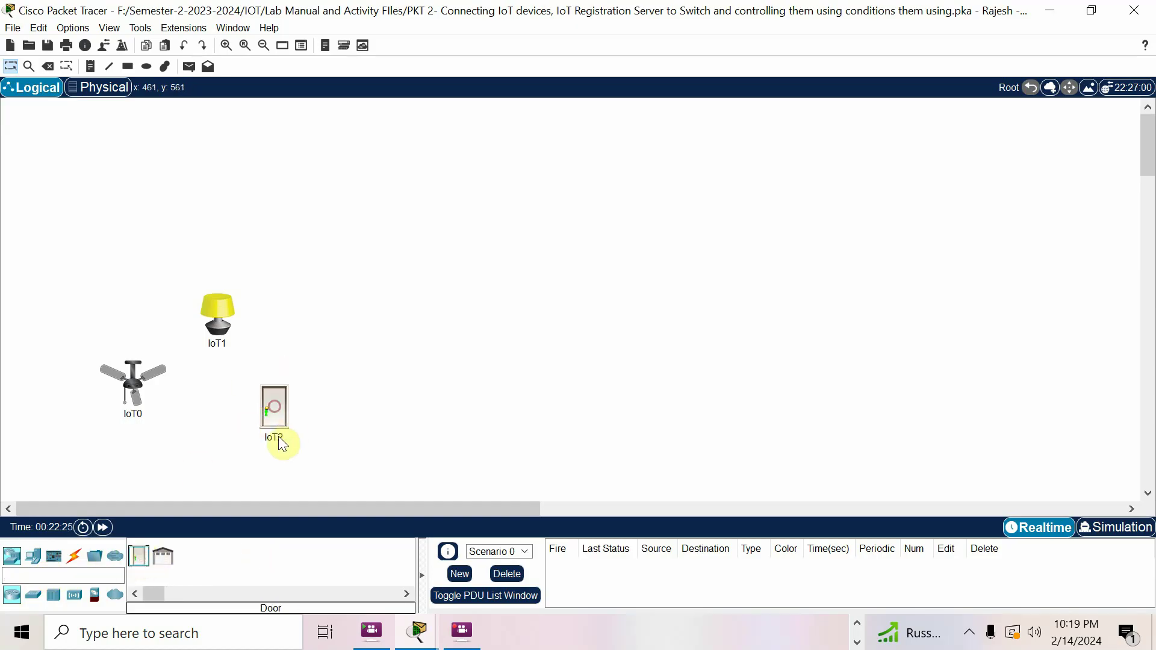
Rename the door, fan and light labels to Door, Fan and Lamp
click(283, 445)
text(Door)
click(136, 414)
drag(150, 417, 74, 410)
text(Fan)
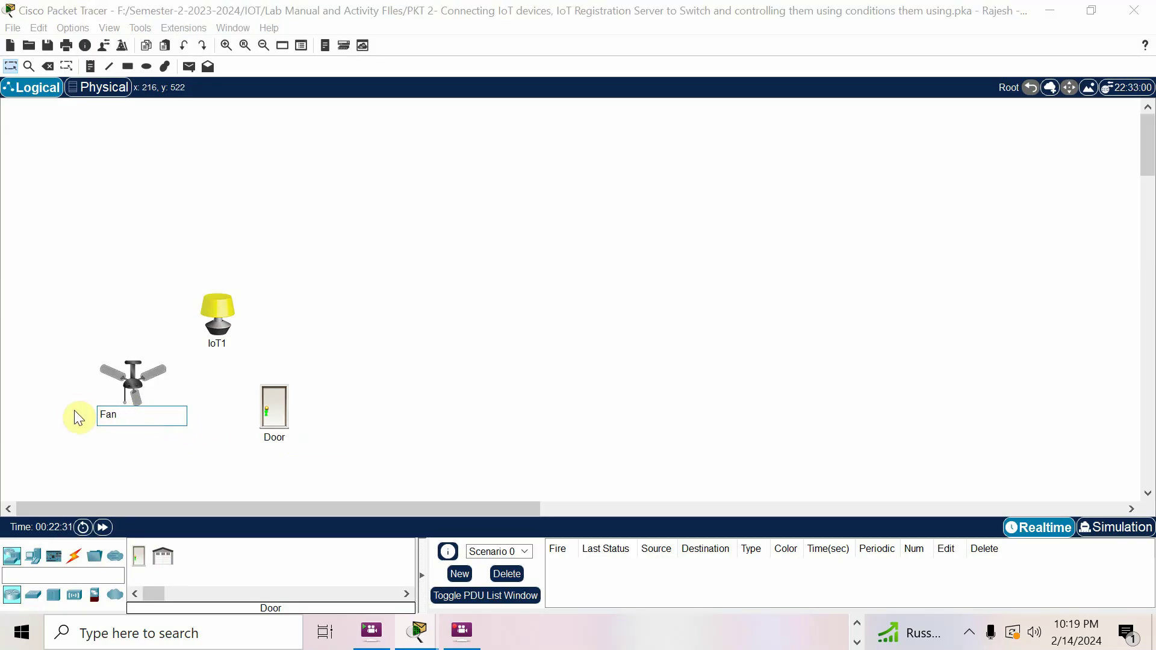
click(217, 343)
text(Lamp)
click(739, 362)
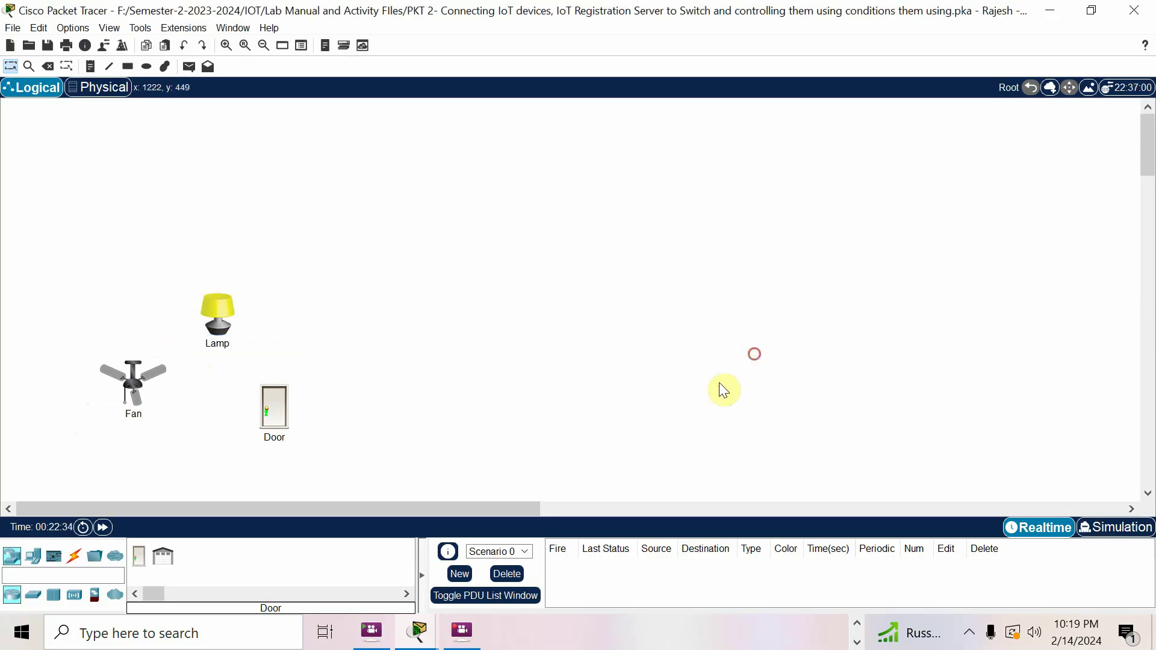
mouse_move(418, 632)
click(489, 488)
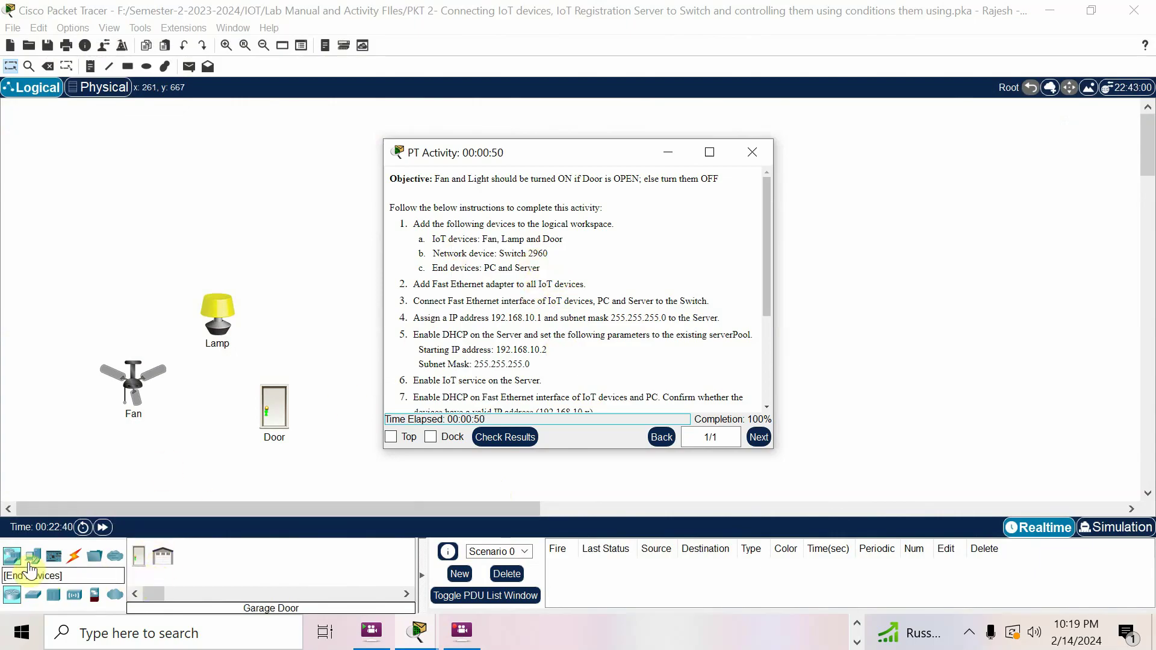
Place a 2960 switch, a PC and a server on the workspace
click(12, 556)
click(33, 595)
drag(139, 549, 322, 320)
drag(33, 555, 309, 266)
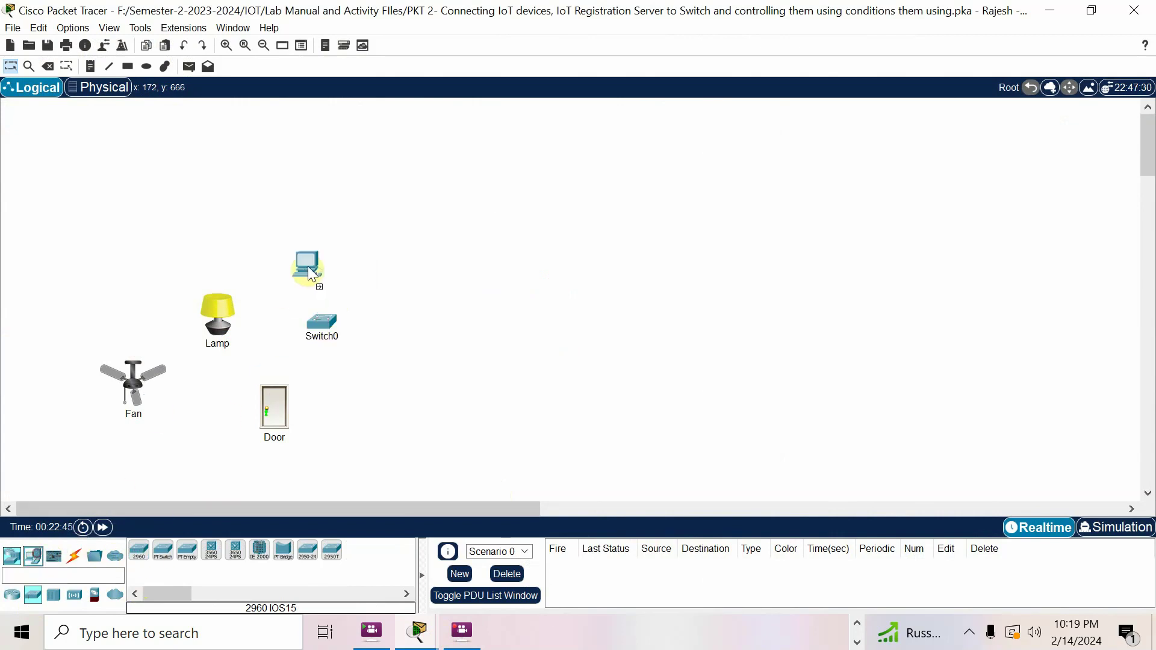
click(34, 564)
drag(187, 550, 404, 350)
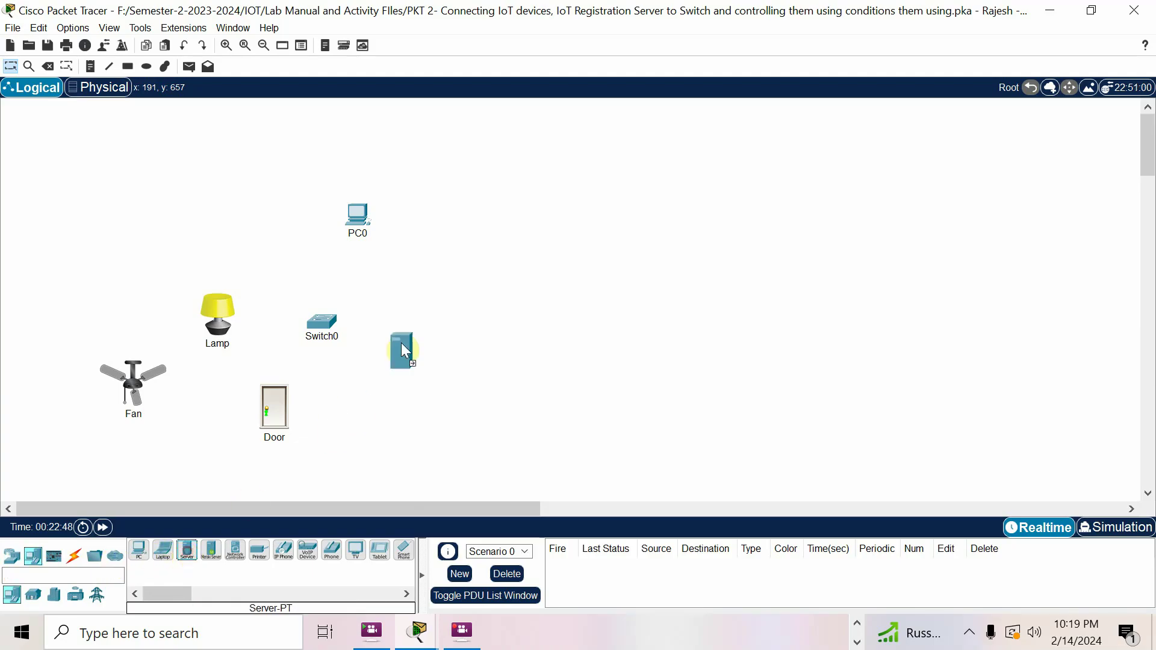
Rename Switch0, PC0 and Server0 to S1, PC and Server
click(335, 338)
drag(335, 337, 318, 340)
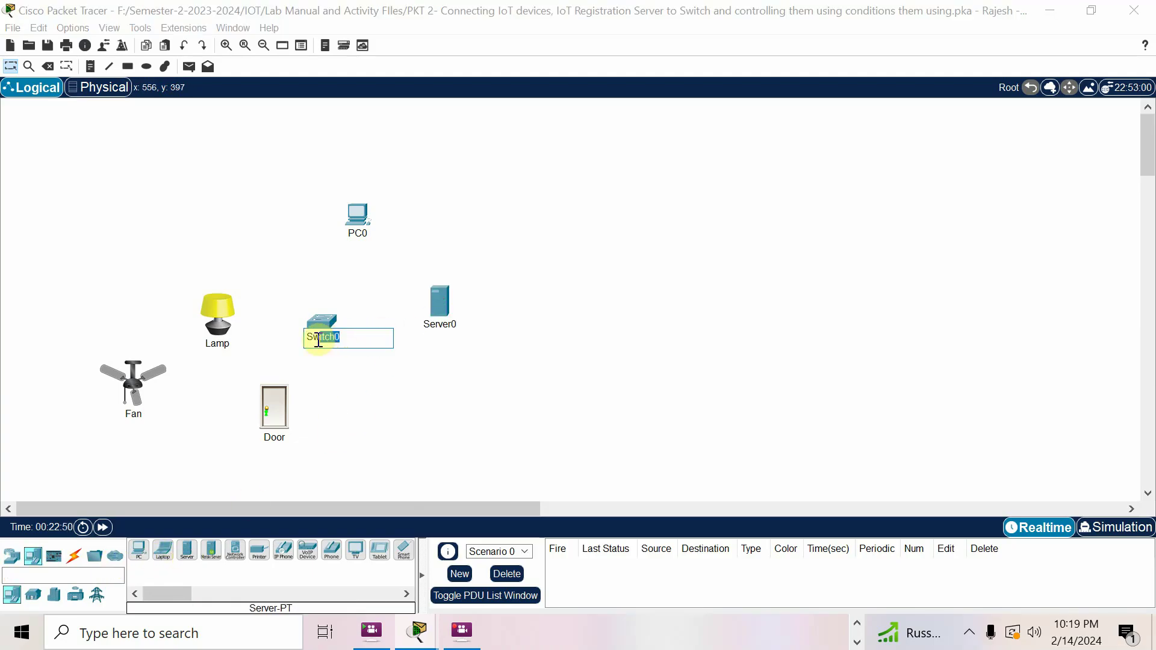
text(1)
click(357, 234)
key(BackSpace)
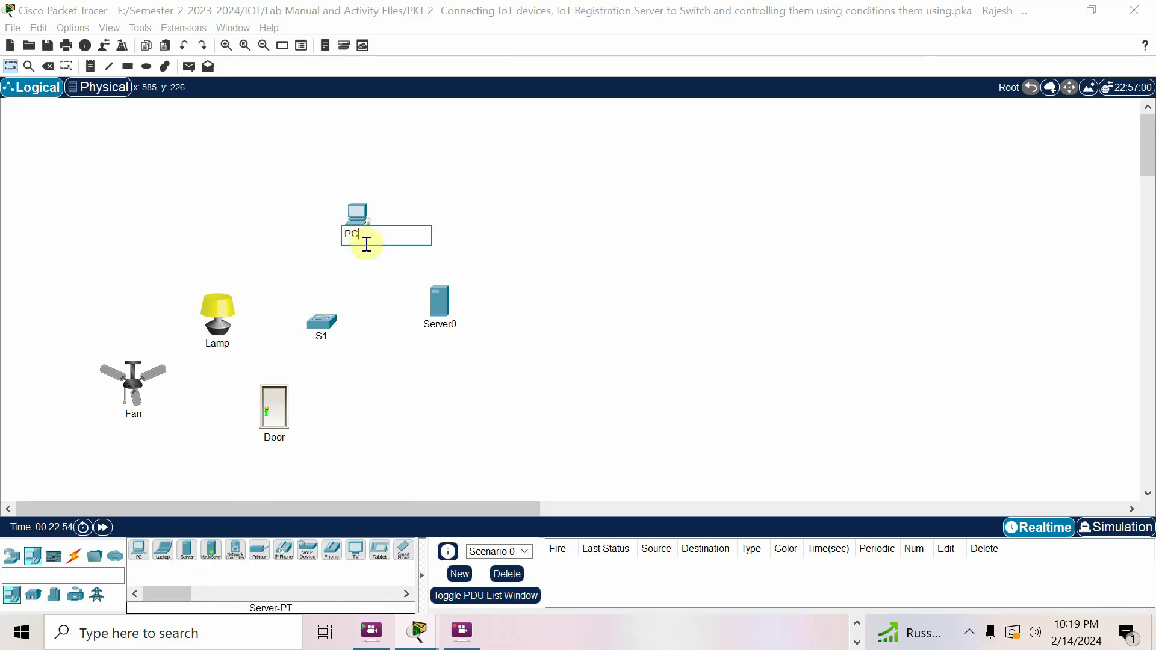
click(446, 324)
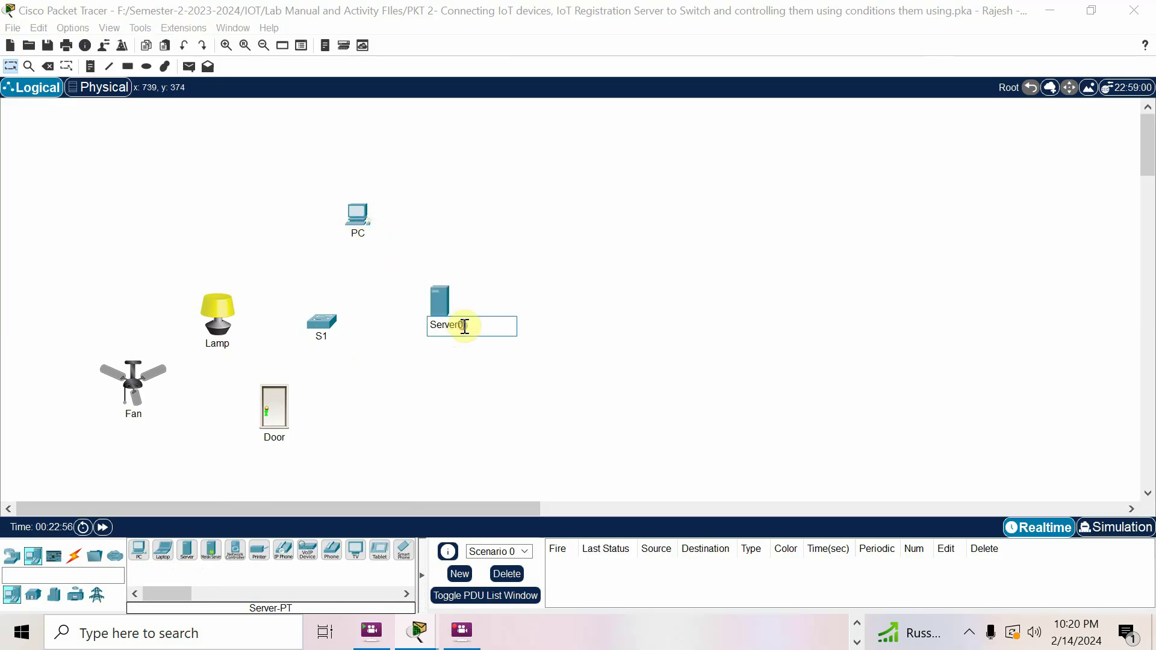
key(BackSpace)
click(507, 393)
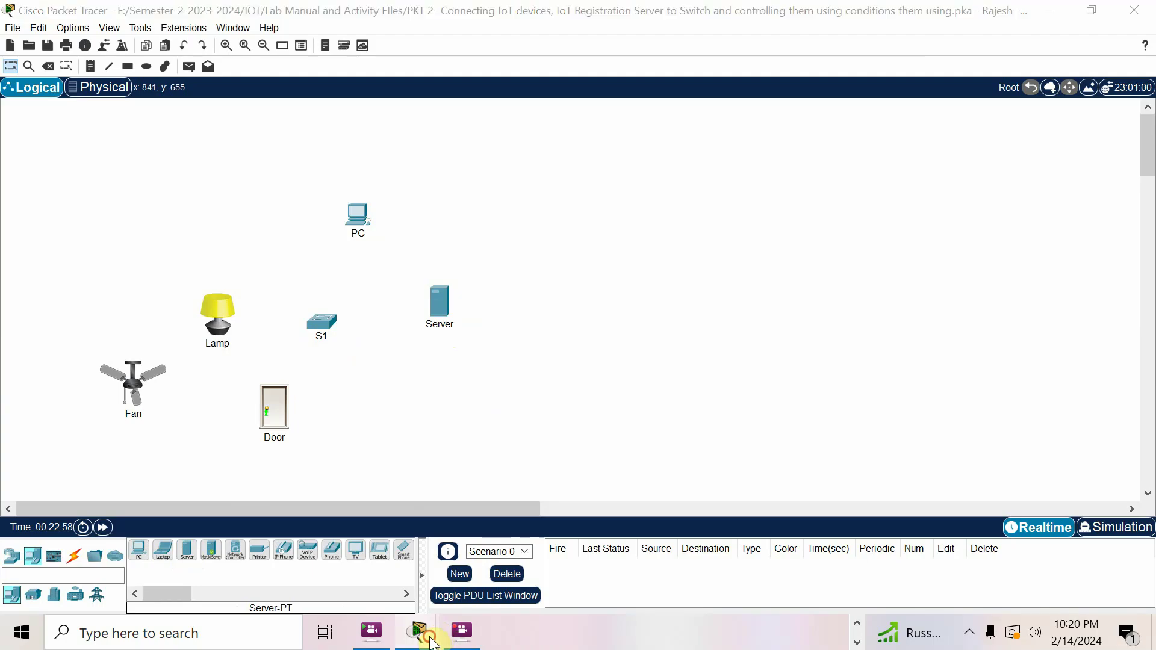
mouse_move(418, 631)
click(449, 602)
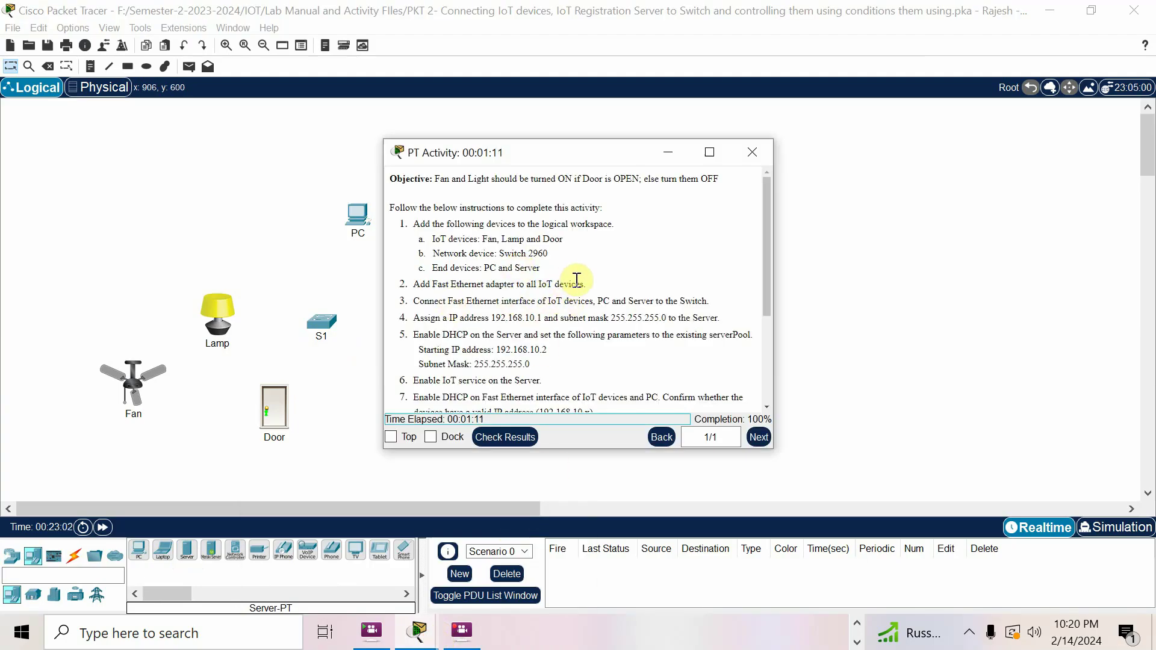
Set the Door's network adapter to PT-IOT-NM-1CFE in its Advanced I/O Config
drag(482, 240, 566, 239)
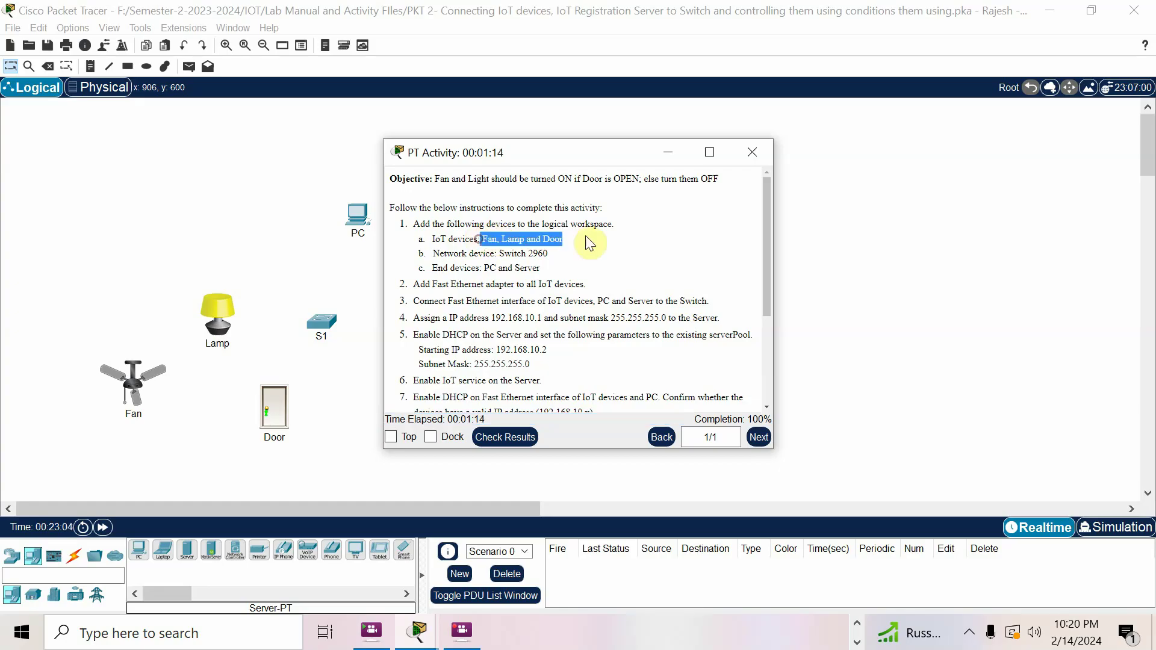
click(169, 467)
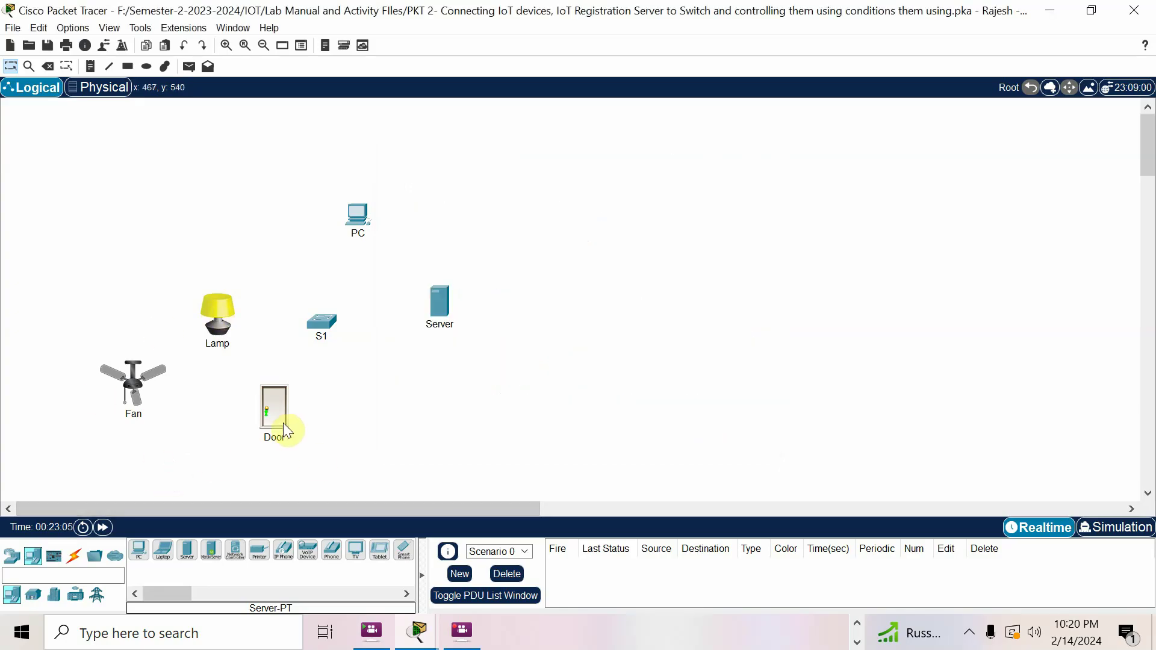
click(271, 401)
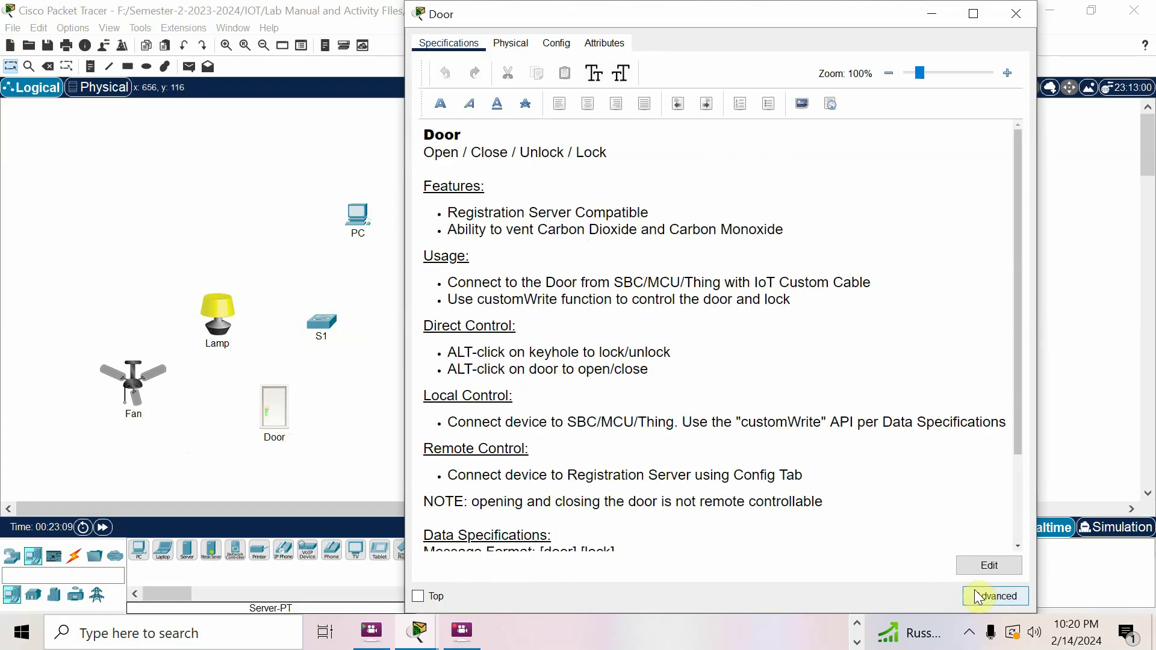
click(980, 596)
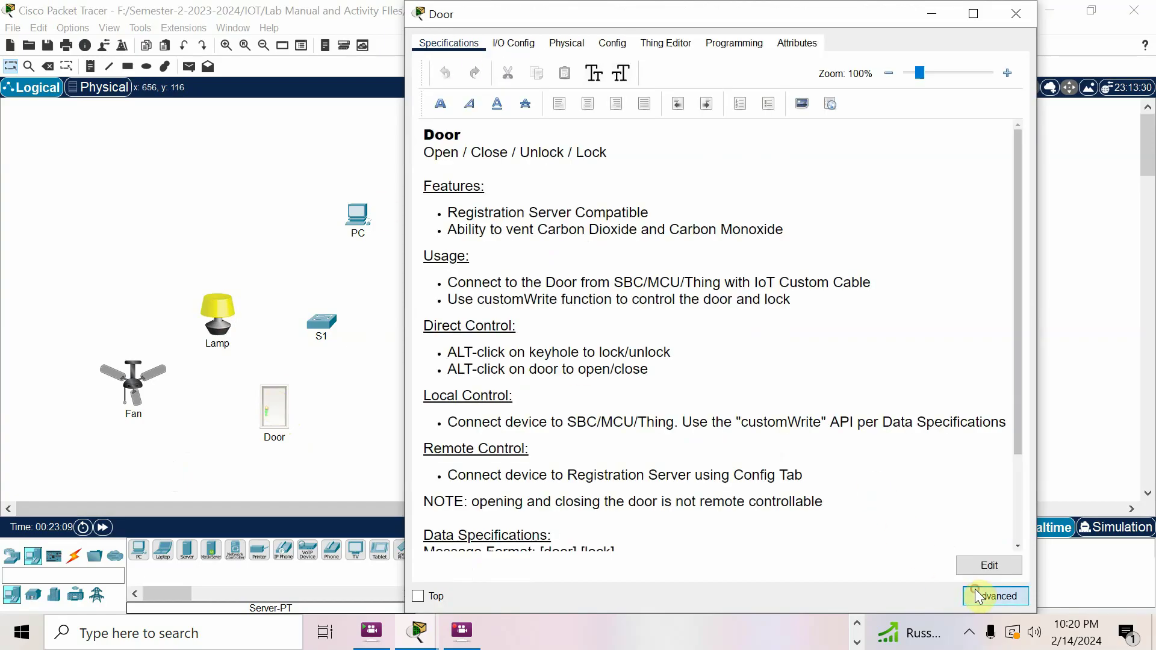
click(523, 45)
click(813, 70)
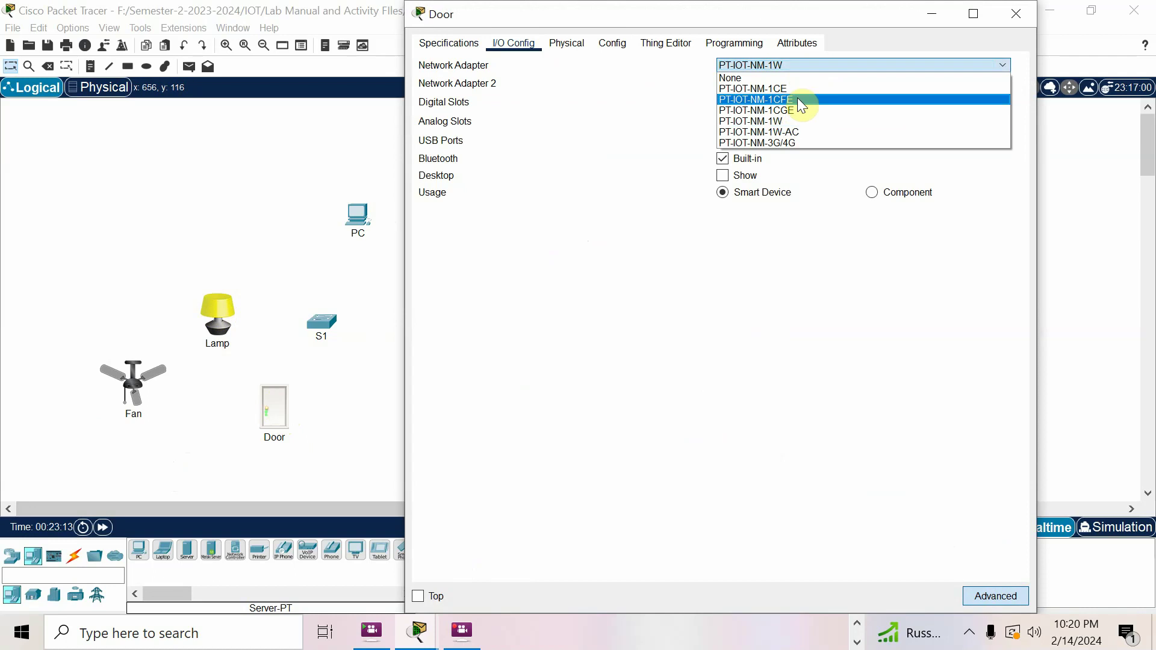
click(797, 97)
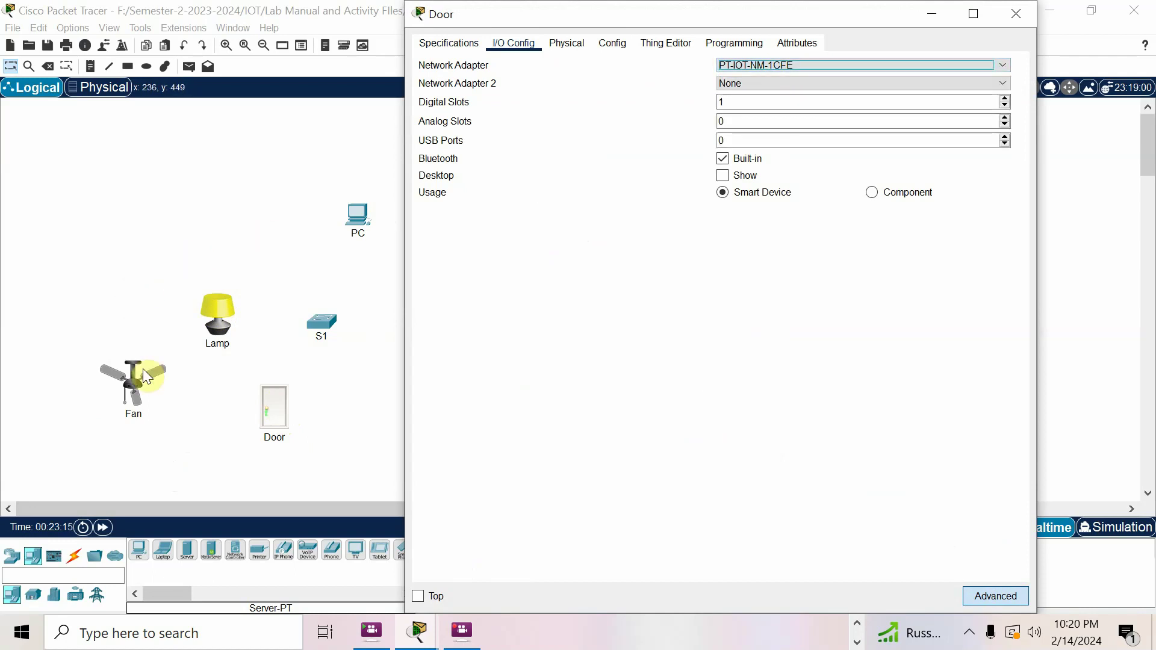
Set the Fan's network adapter to PT-IOT-NM-1CFE in its Advanced I/O Config
click(133, 382)
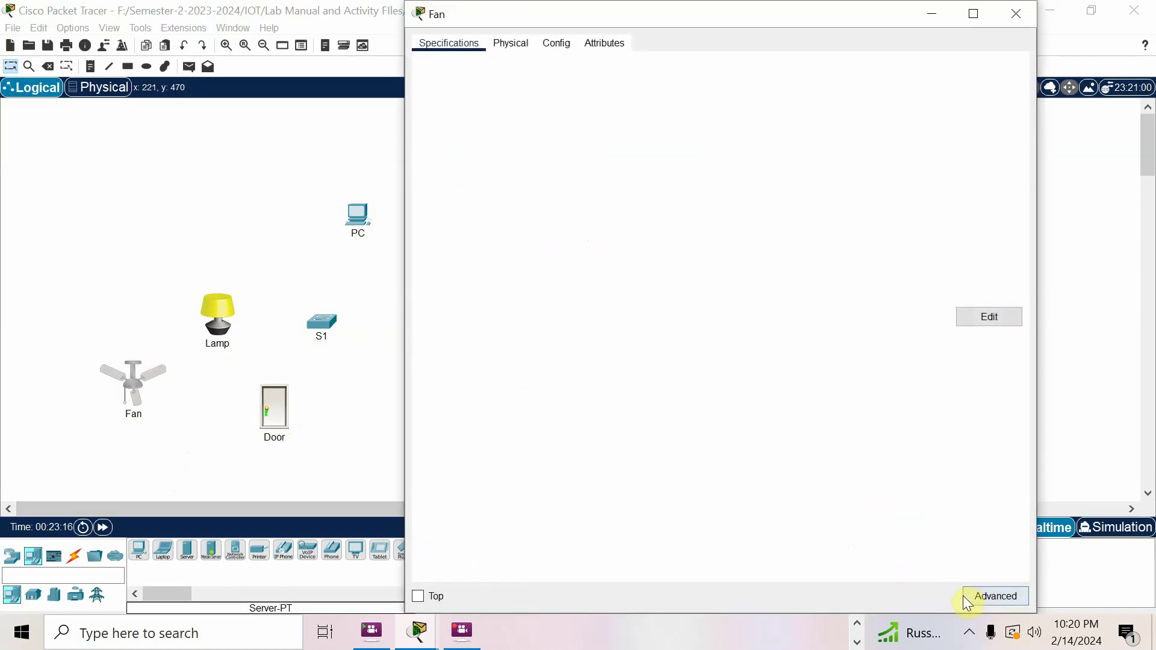
click(971, 597)
click(513, 43)
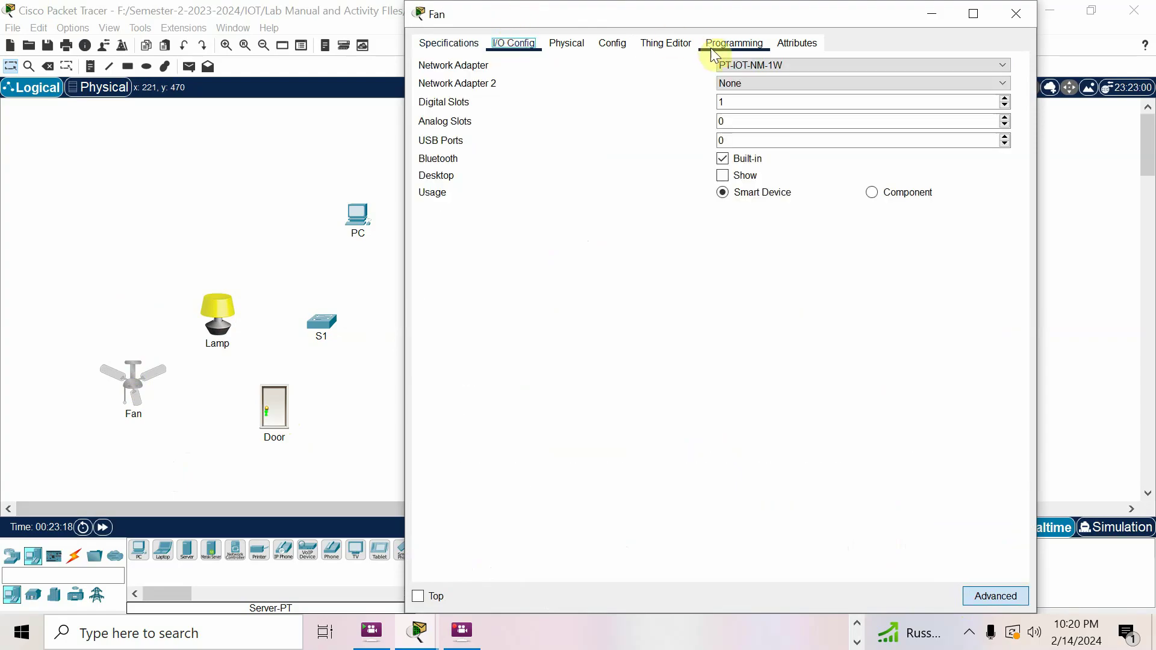
click(778, 65)
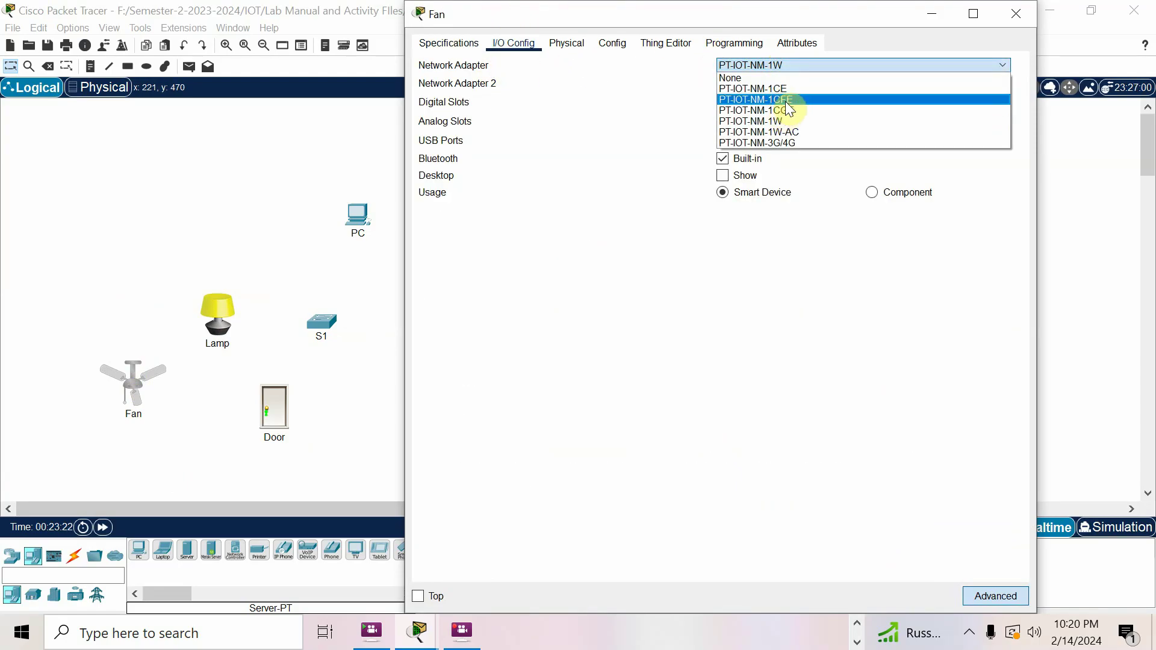
click(779, 100)
Set the Lamp's network adapter to PT-IOT-NM-1CFE in its Advanced I/O Config
click(211, 249)
click(215, 328)
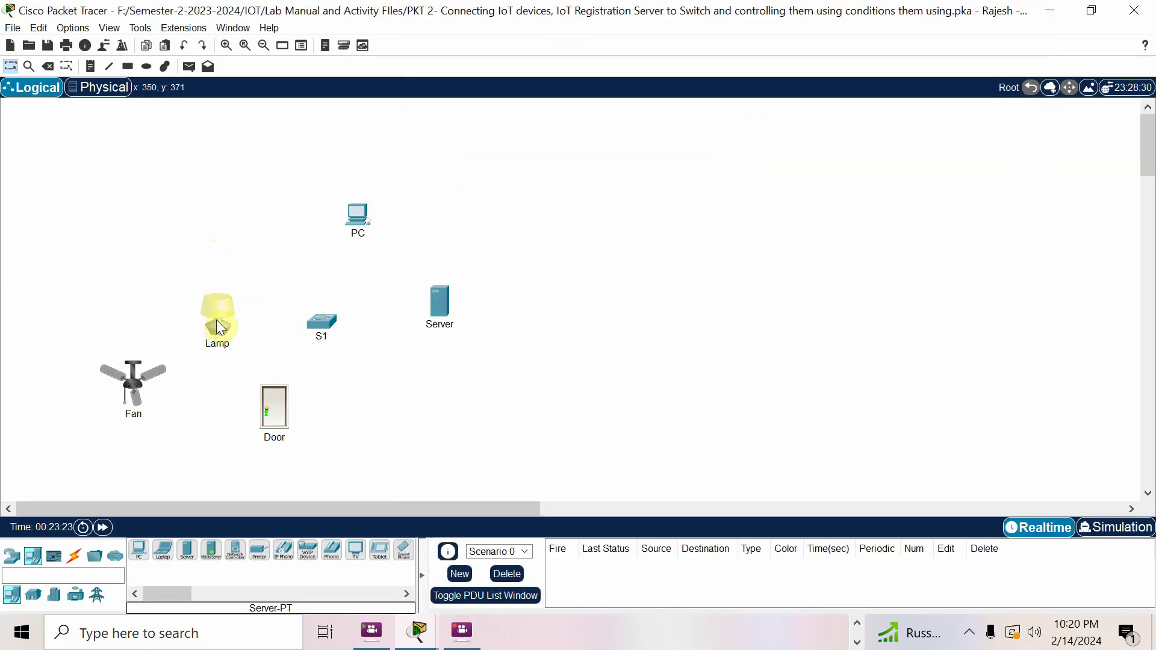
click(975, 597)
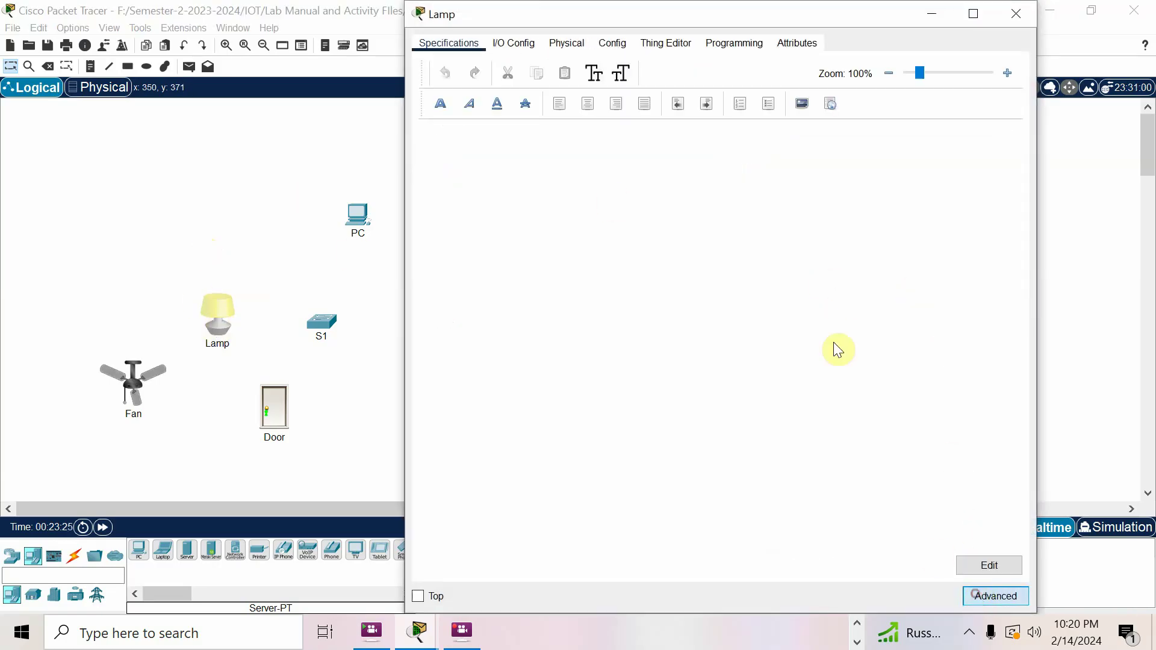
click(514, 41)
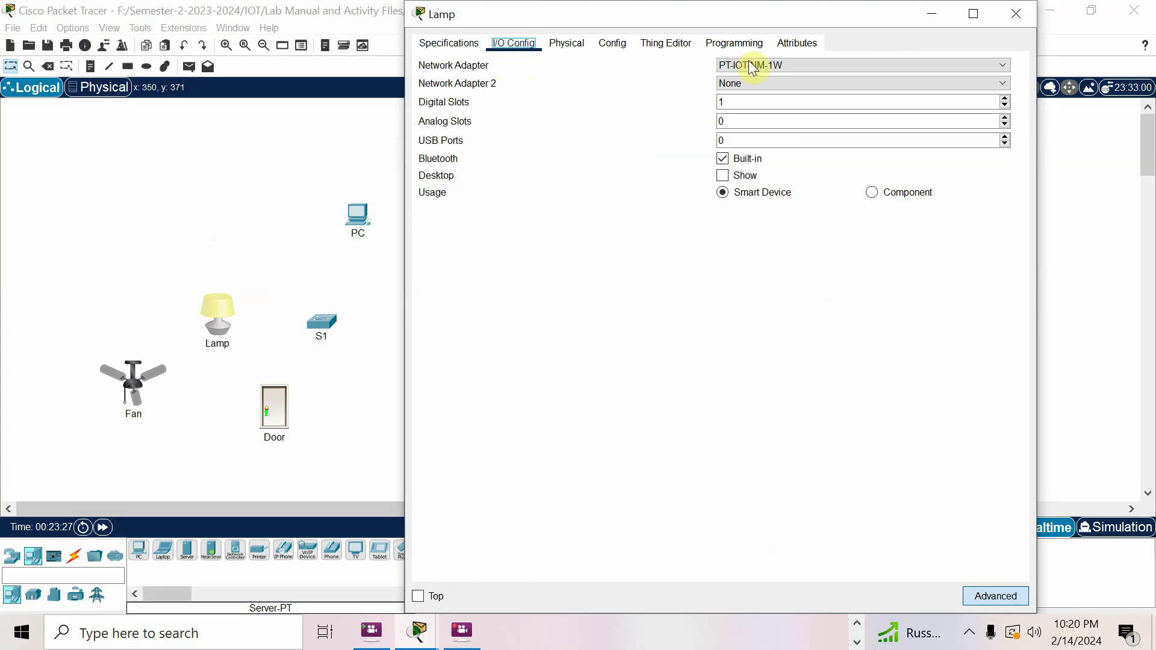
click(768, 66)
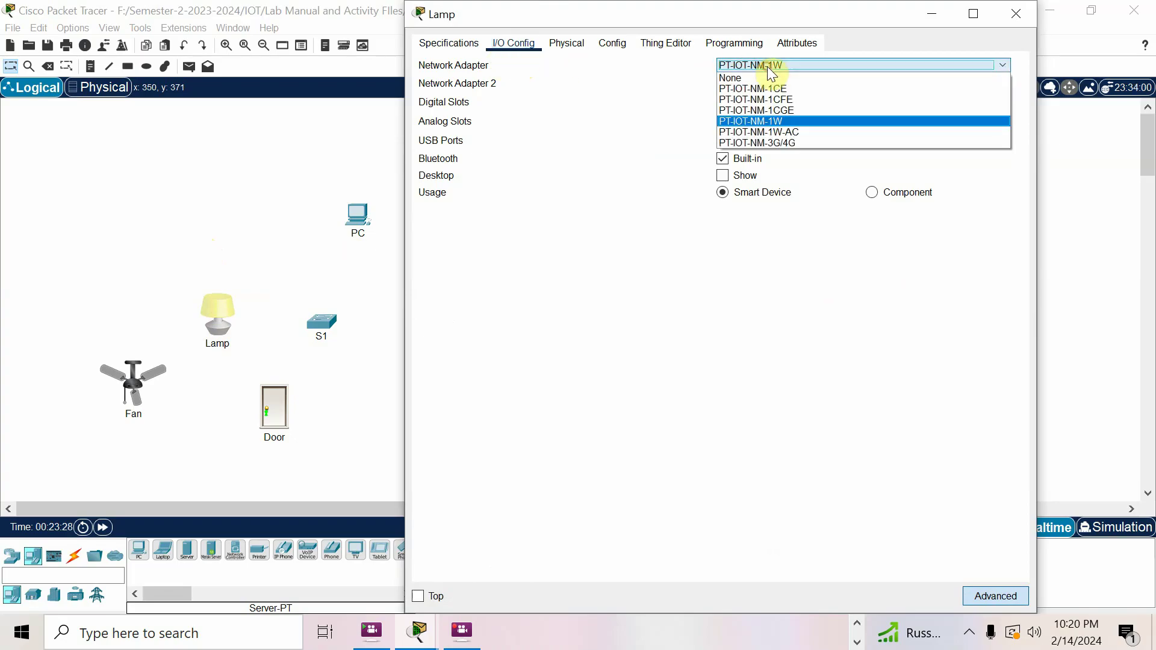
click(789, 100)
click(276, 160)
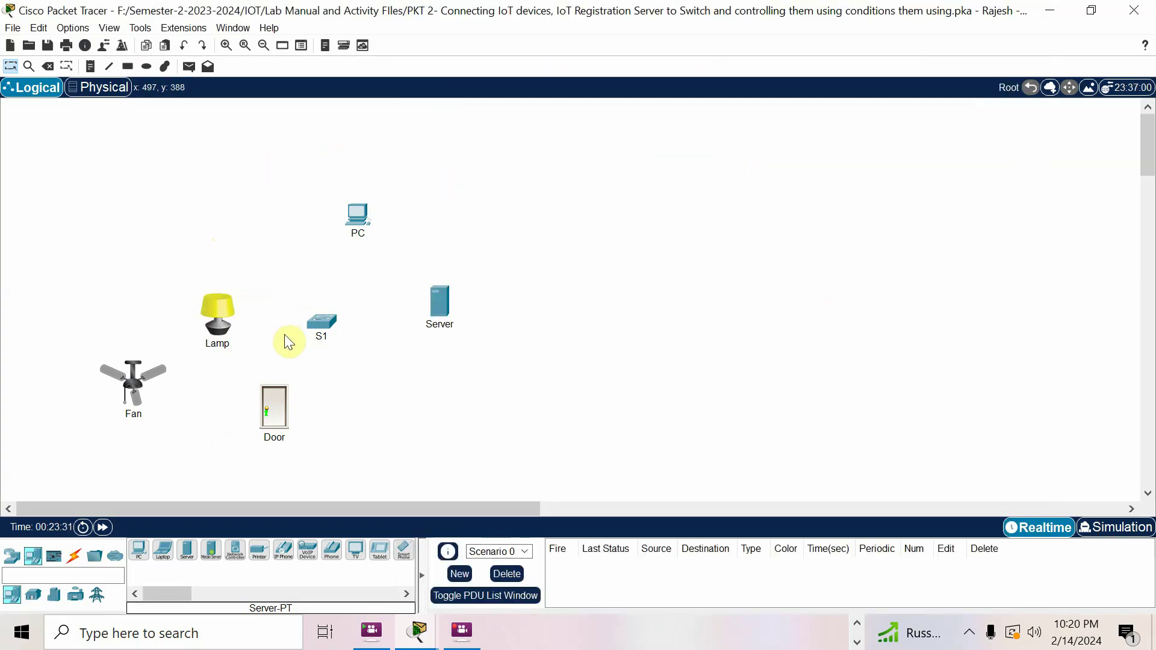
Connect the Fan's FastEthernet0 to S1 Fa0/1 with a copper straight-through cable
mouse_move(417, 630)
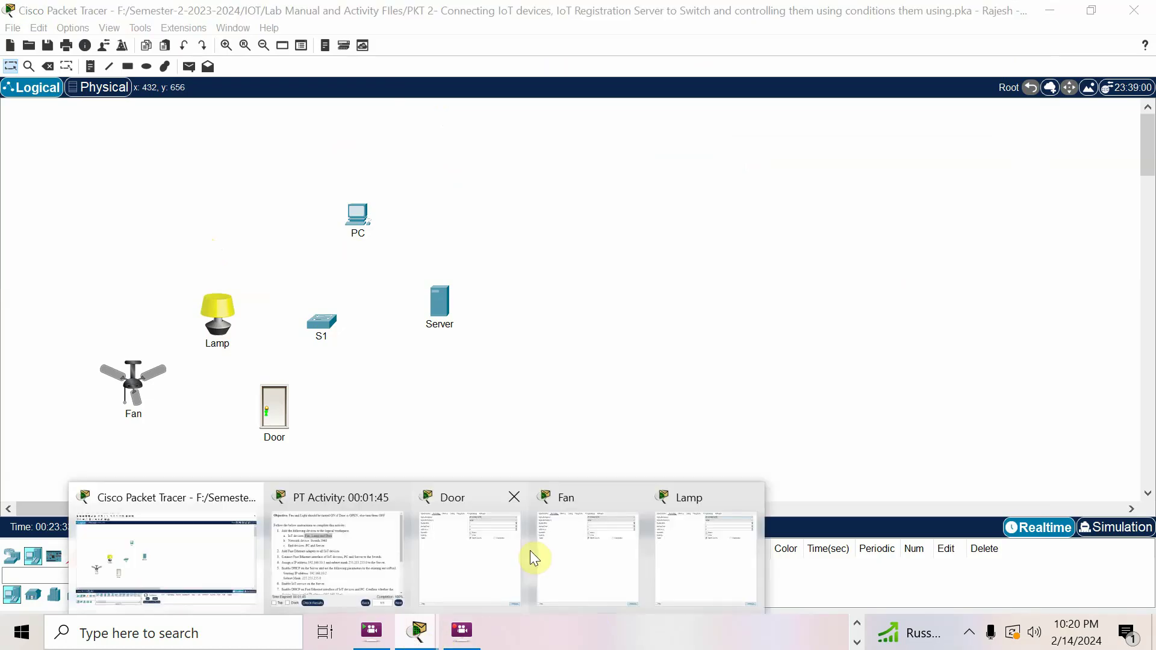
click(367, 558)
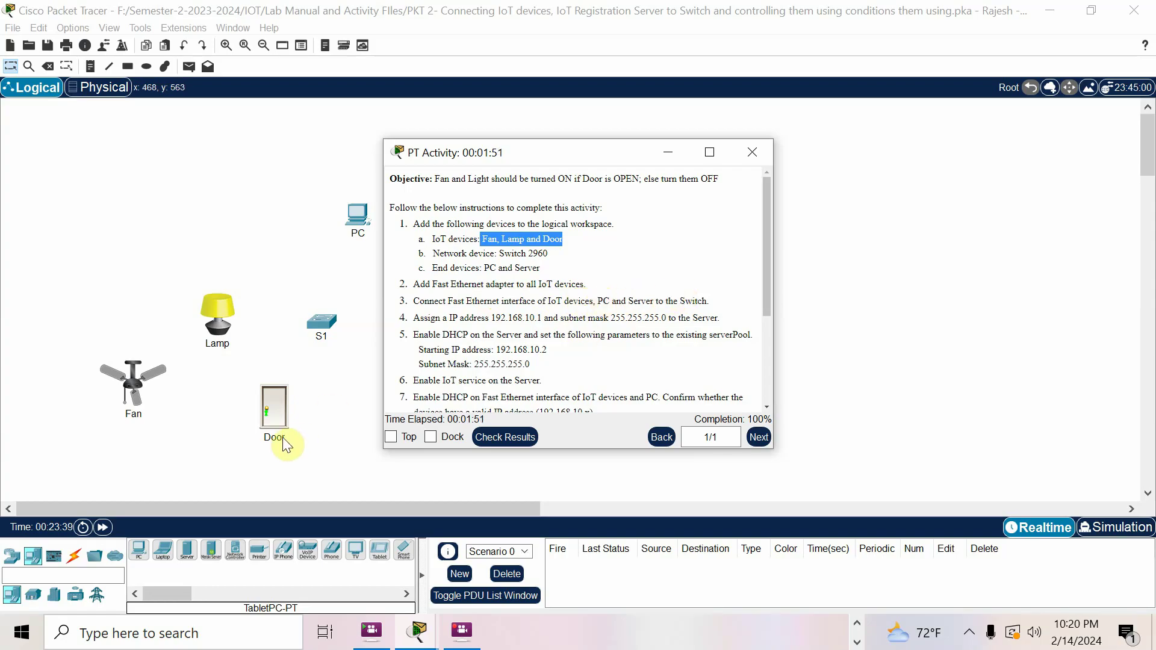
click(194, 449)
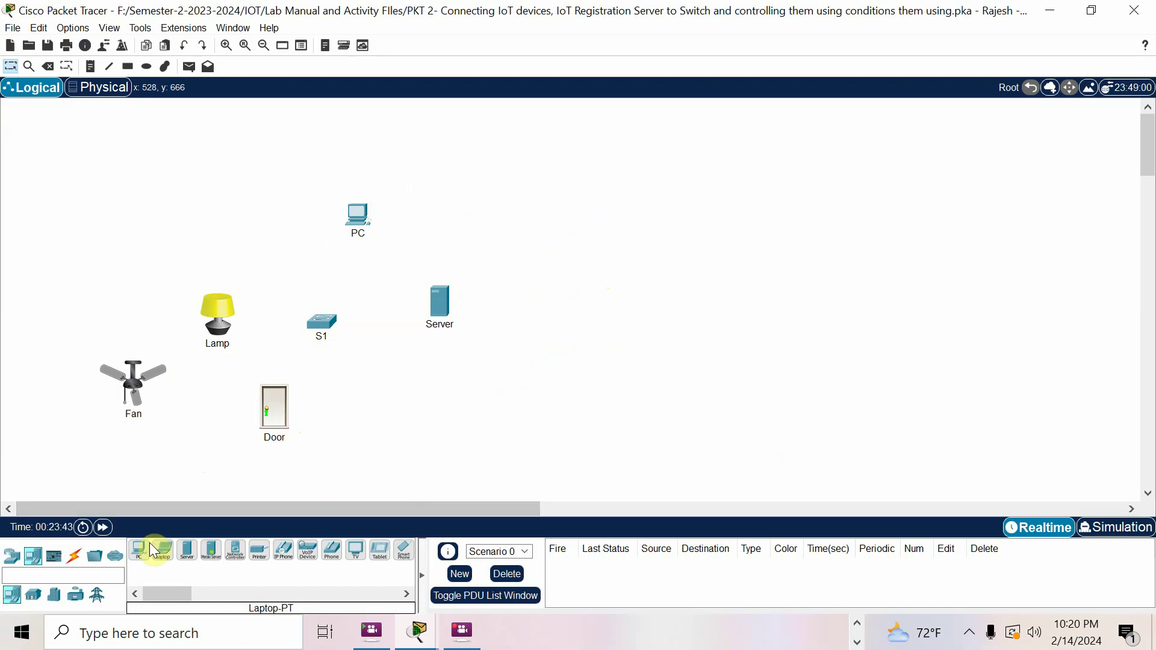
click(74, 555)
click(187, 559)
click(135, 383)
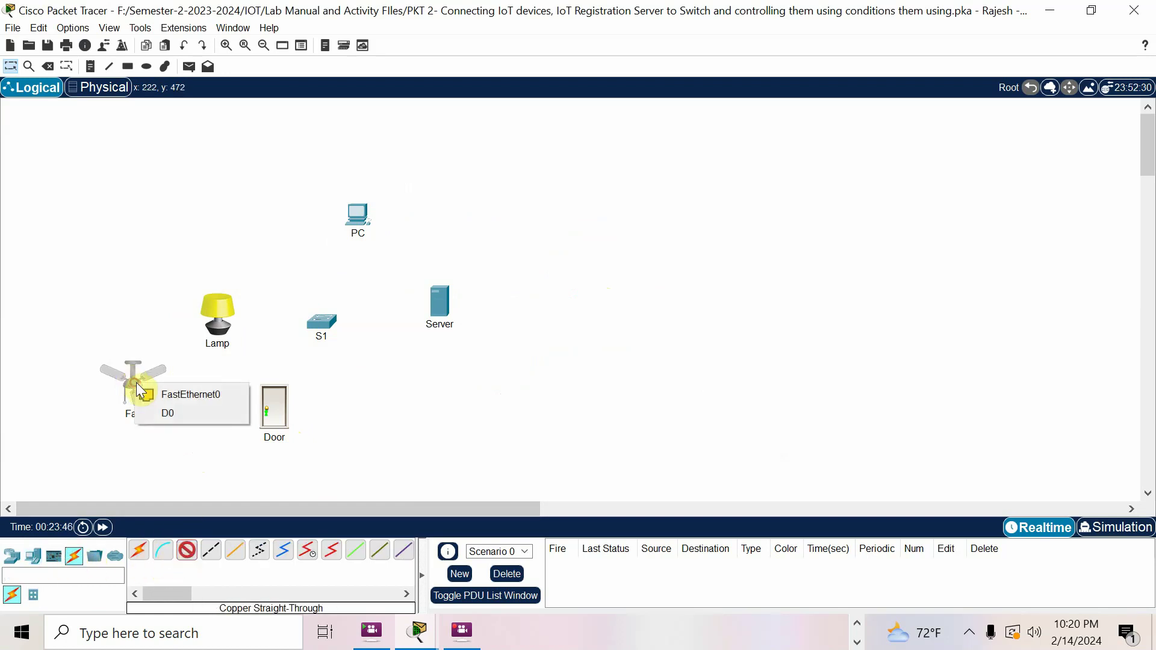
click(197, 395)
click(322, 323)
click(380, 30)
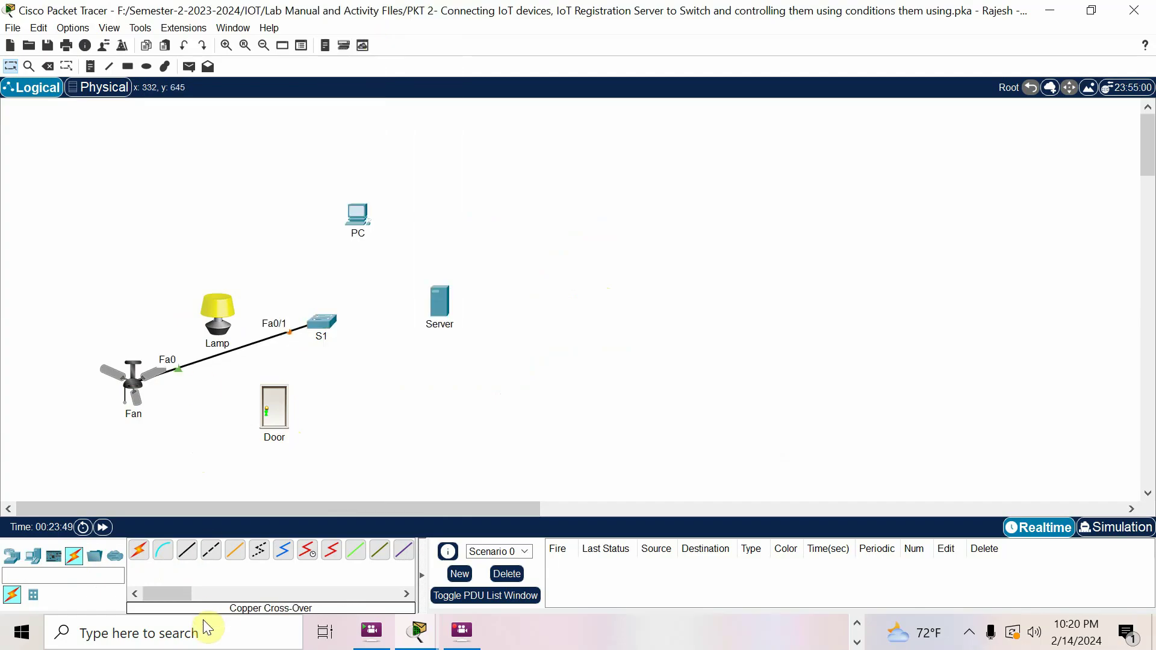
Cable the Door to S1 Fa0/2 and the Lamp to S1 Fa0/3
click(184, 550)
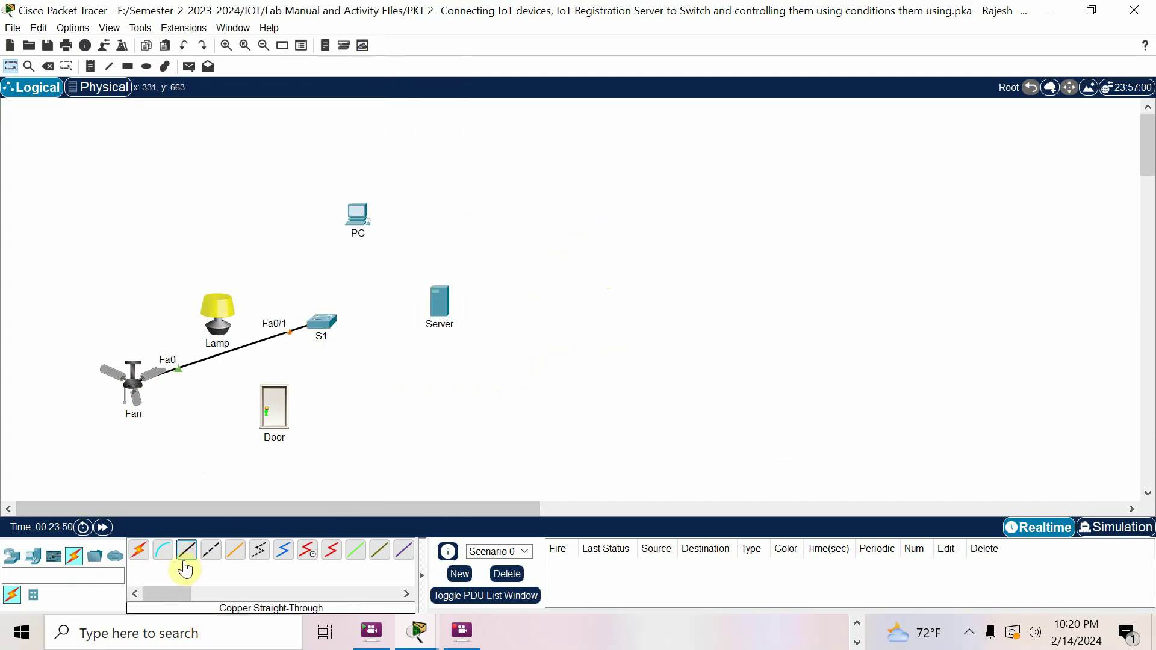
click(275, 420)
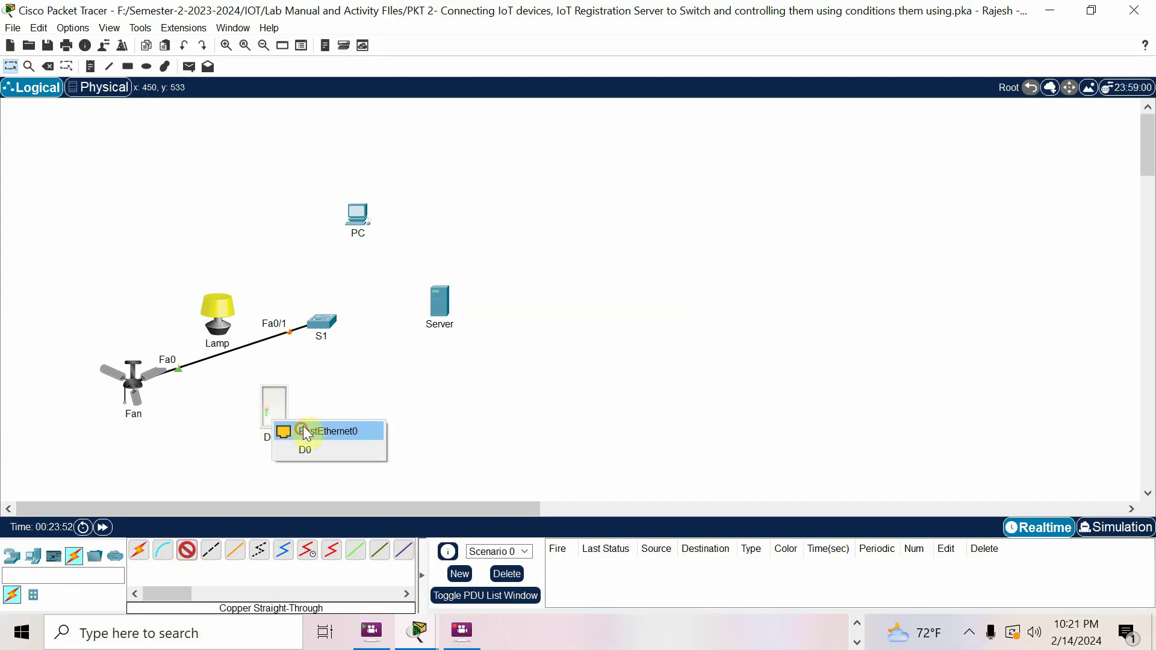
click(303, 429)
click(322, 324)
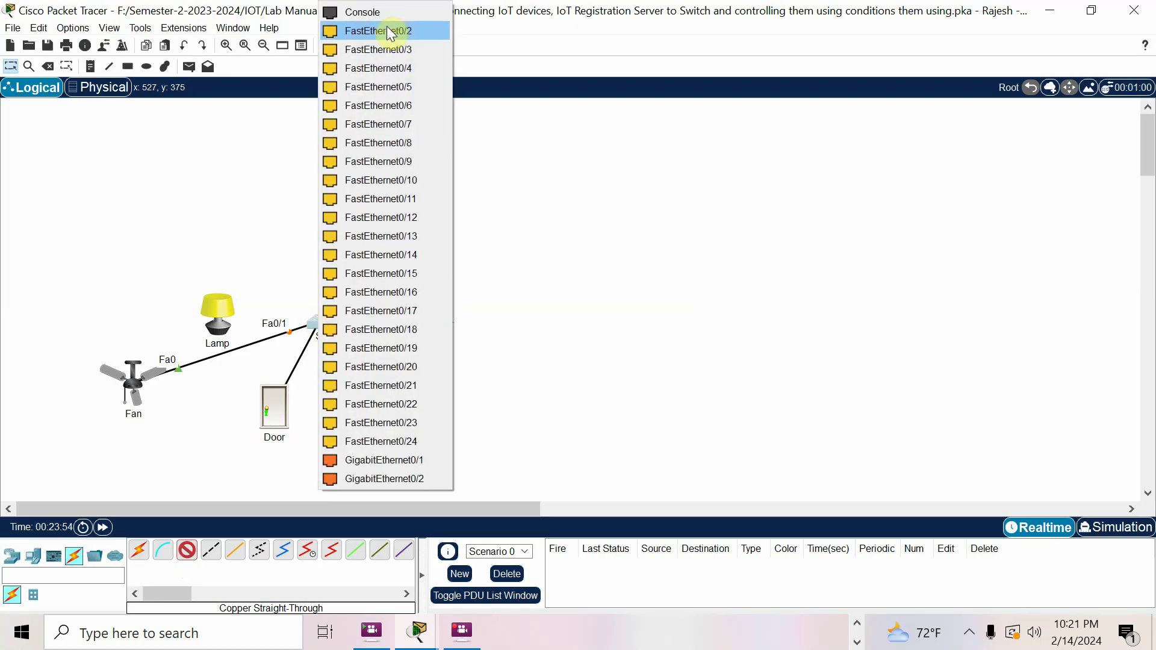
click(391, 31)
click(187, 550)
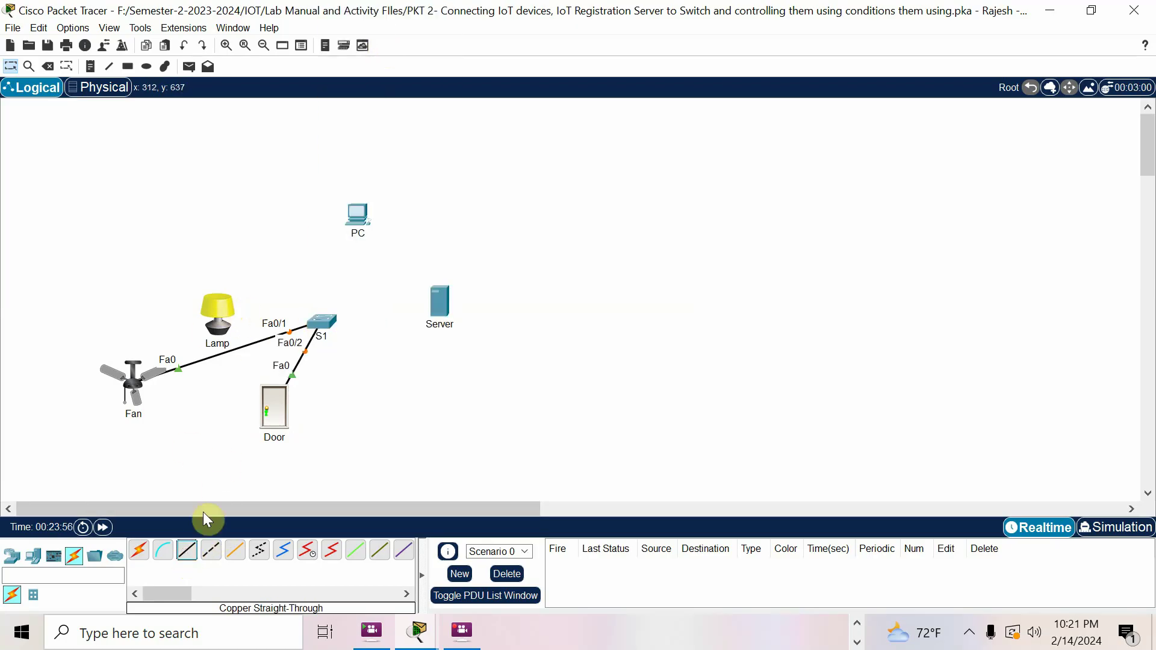
click(188, 550)
click(219, 309)
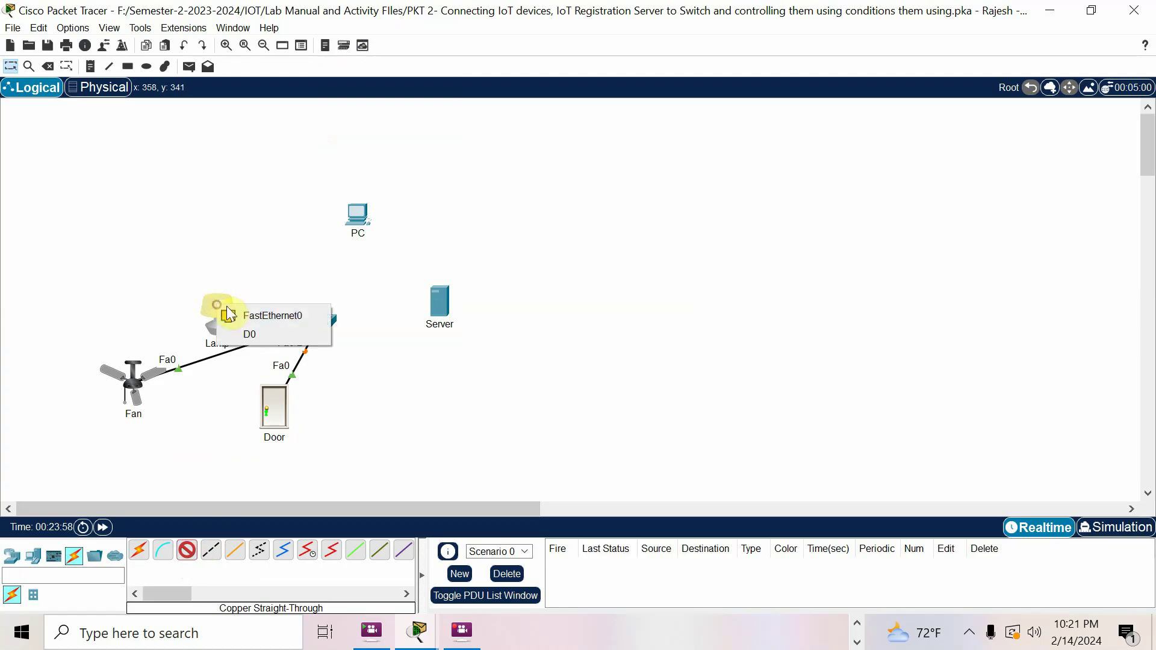
click(247, 316)
click(314, 321)
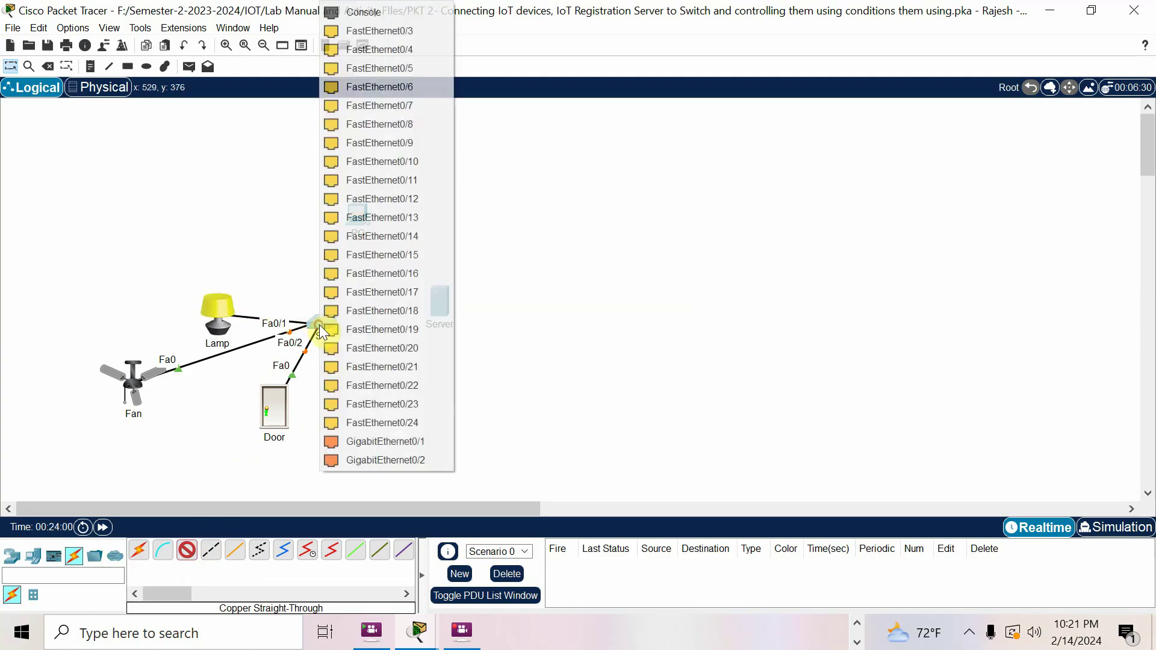
click(390, 30)
Cable the PC to S1 Fa0/4 and the Server to Fa0/5, then fast-forward time
click(187, 550)
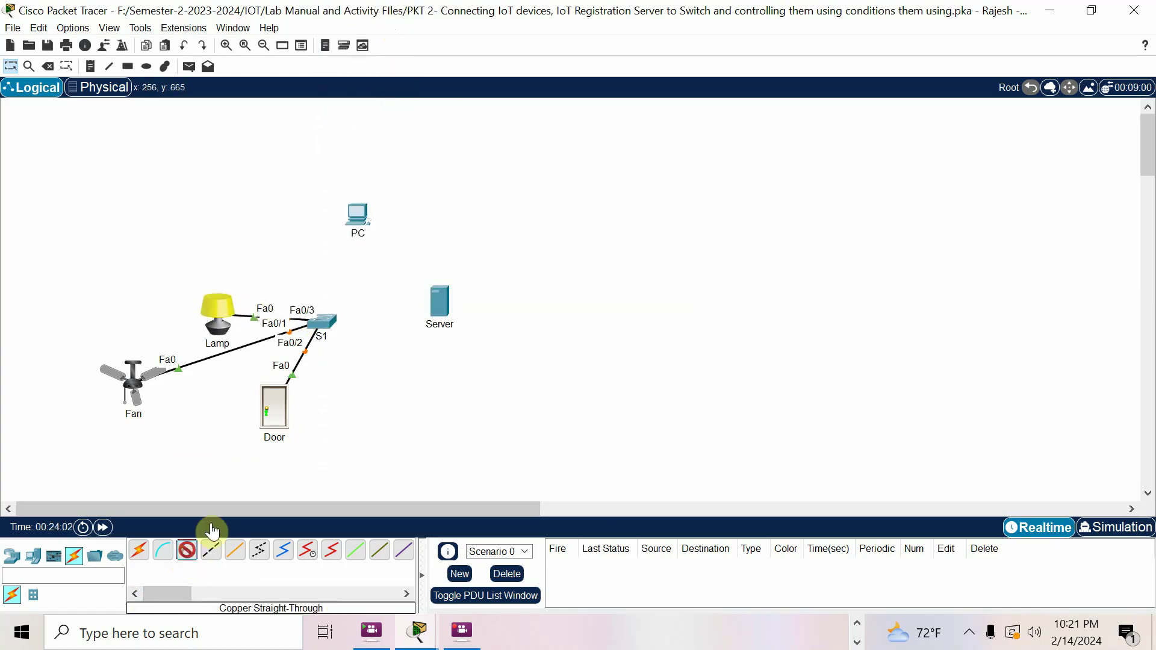
click(357, 212)
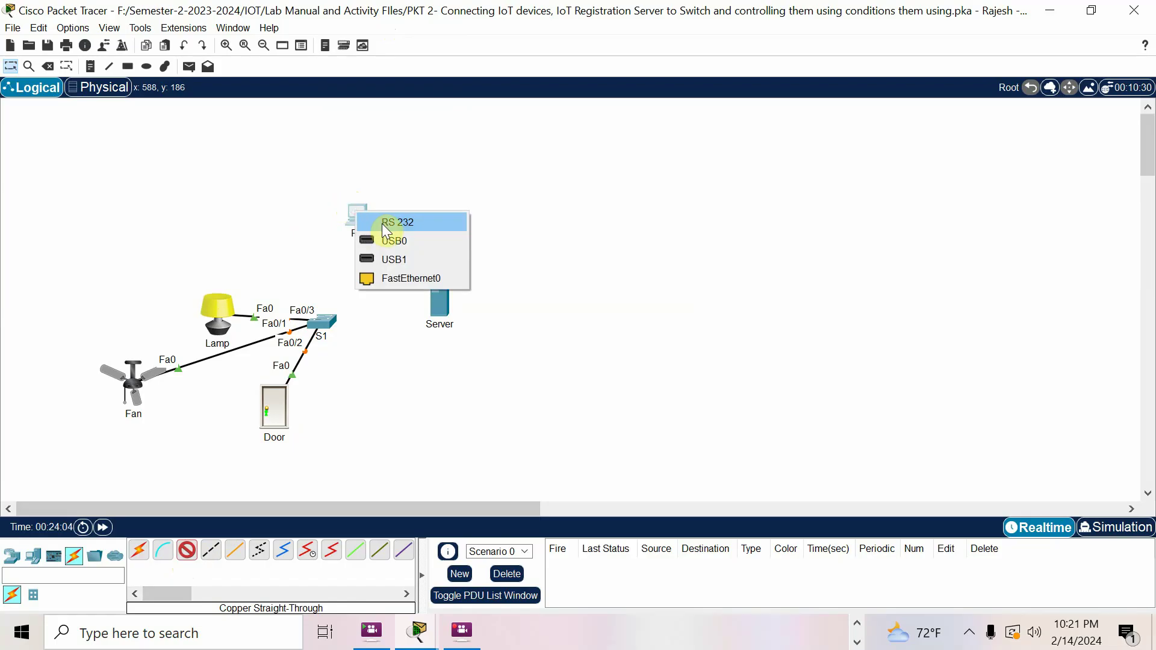
click(396, 277)
click(324, 318)
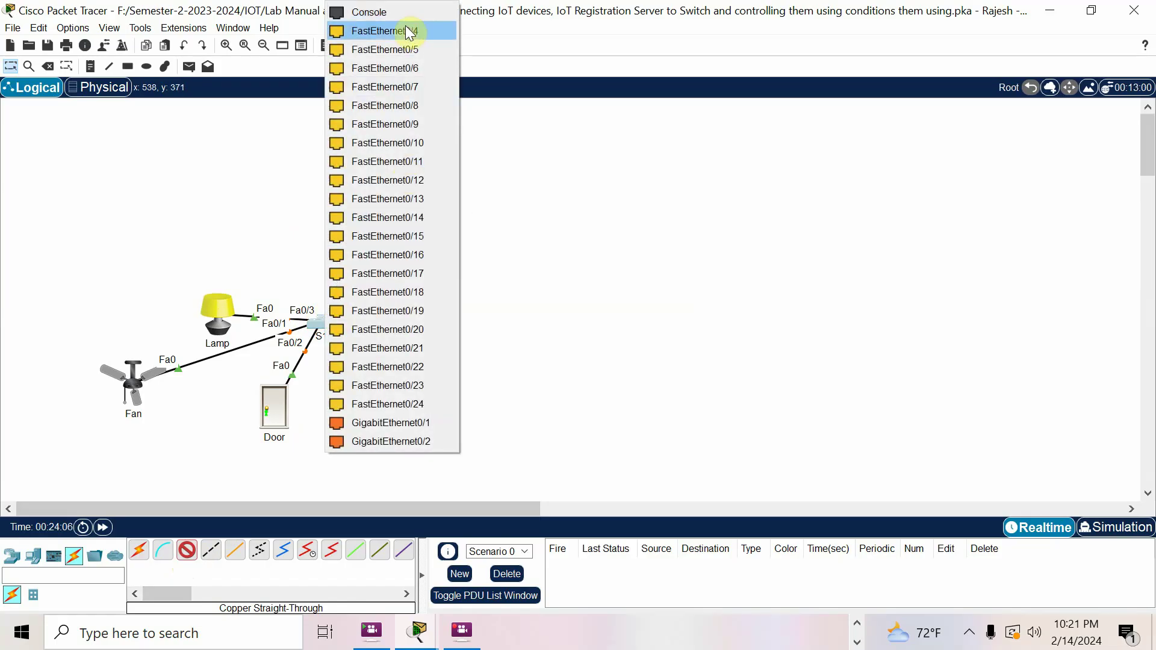
click(408, 33)
click(187, 552)
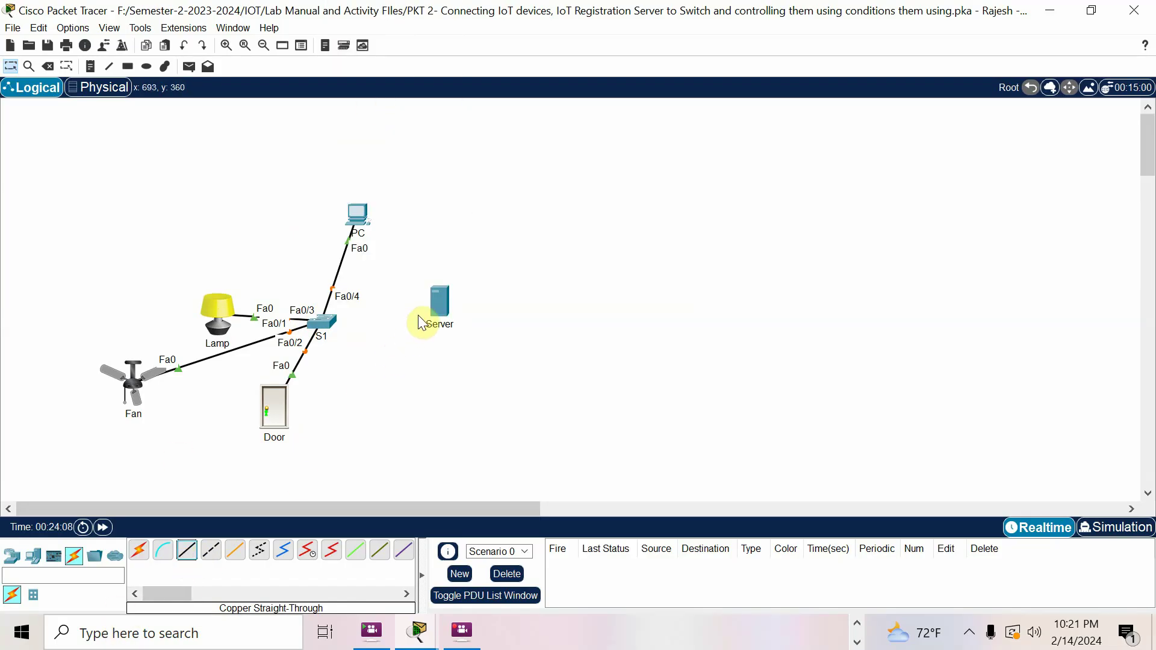
click(188, 550)
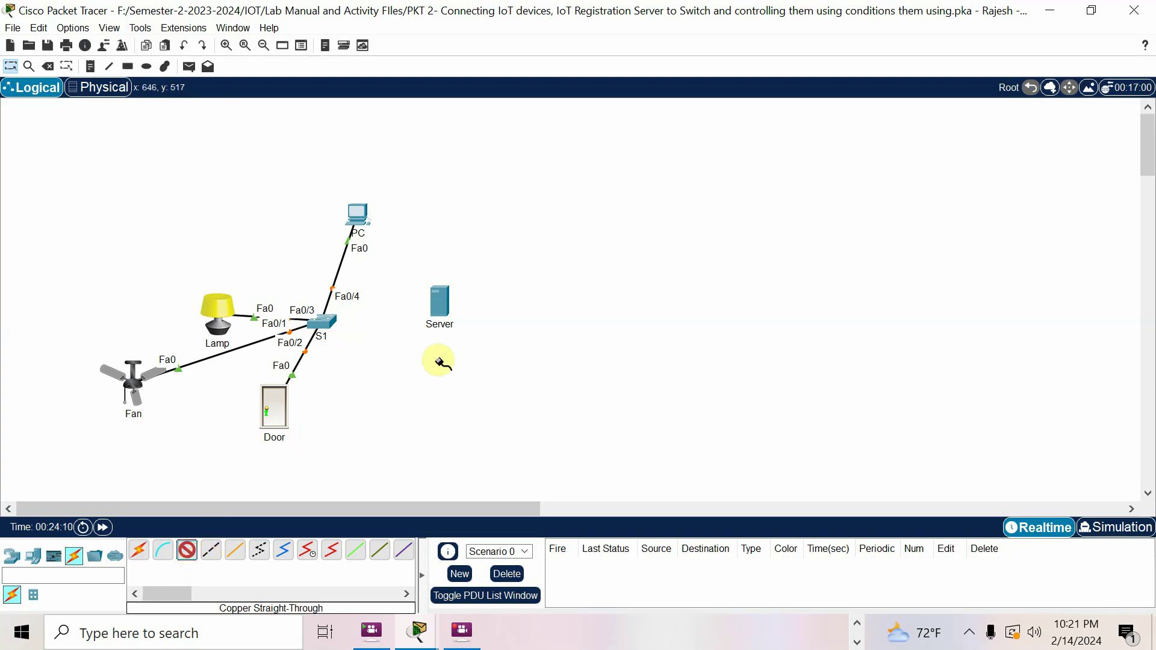
click(441, 307)
click(471, 321)
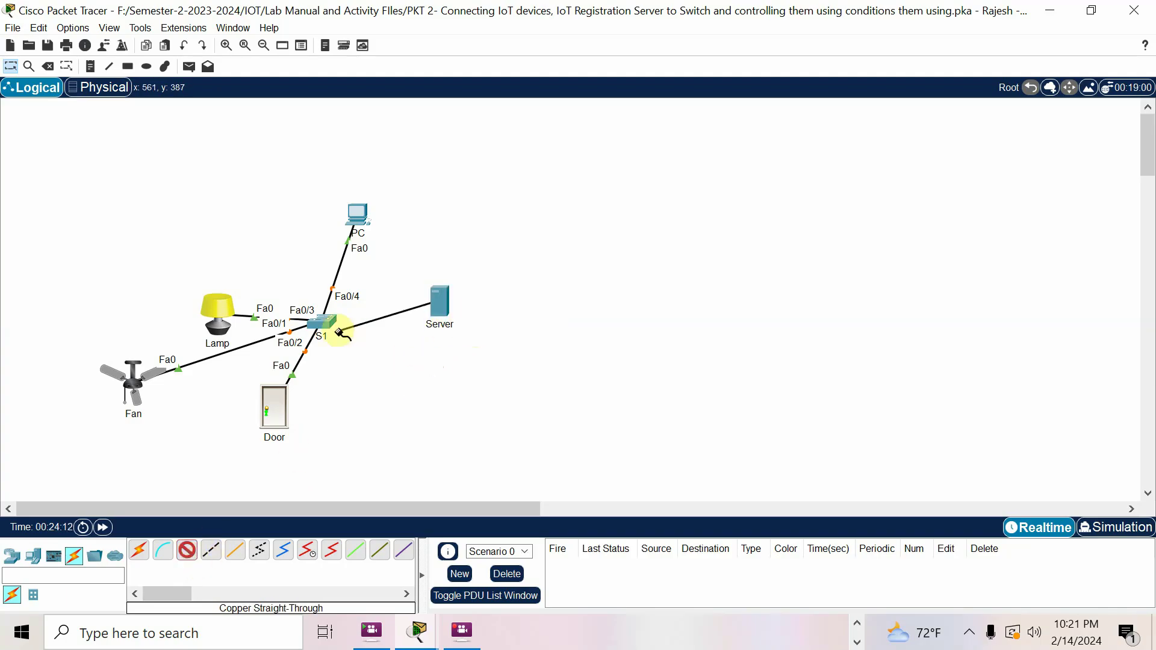
click(323, 324)
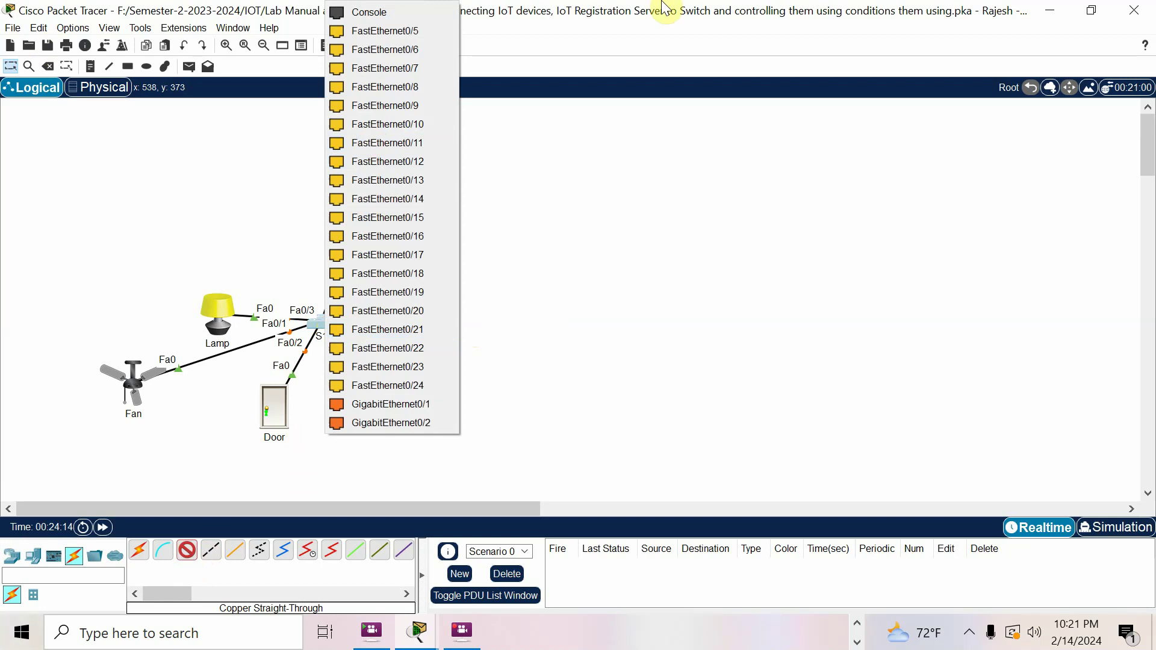
click(417, 32)
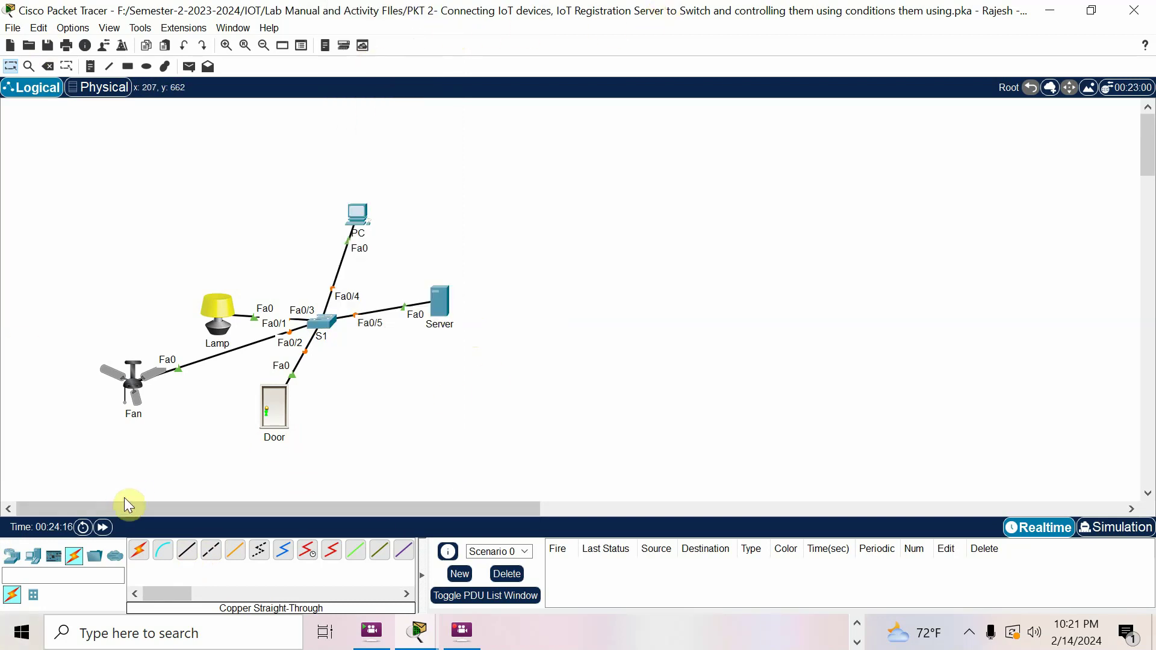
click(106, 529)
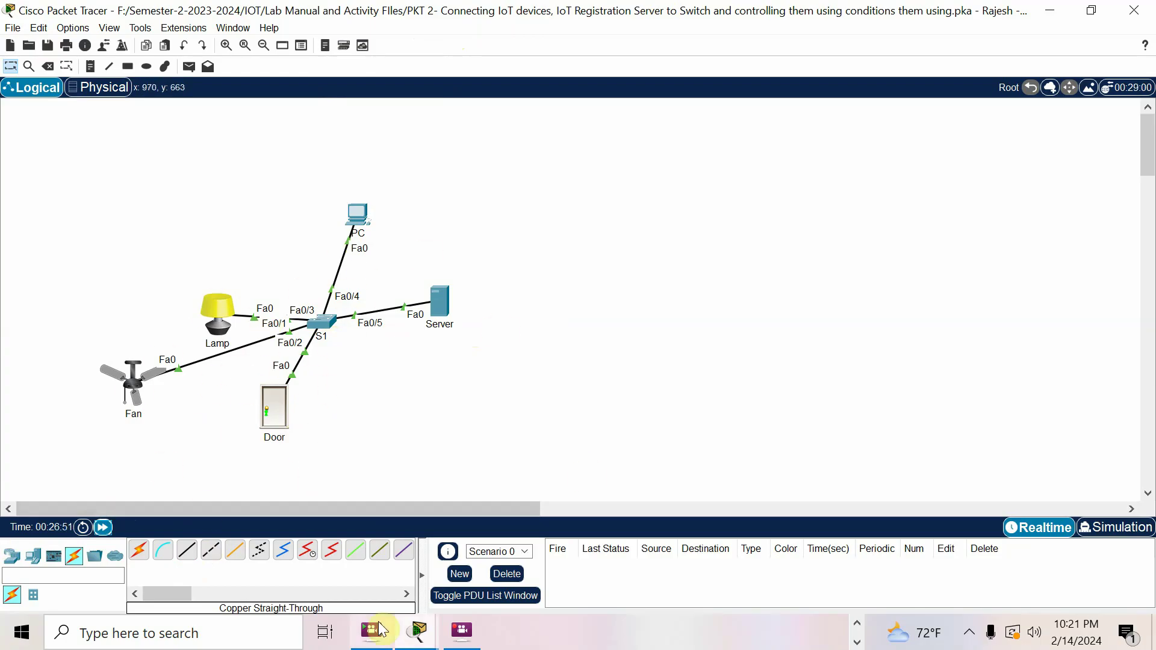
Open the Server's Desktop IP Configuration to edit its IPv4 address
mouse_move(415, 641)
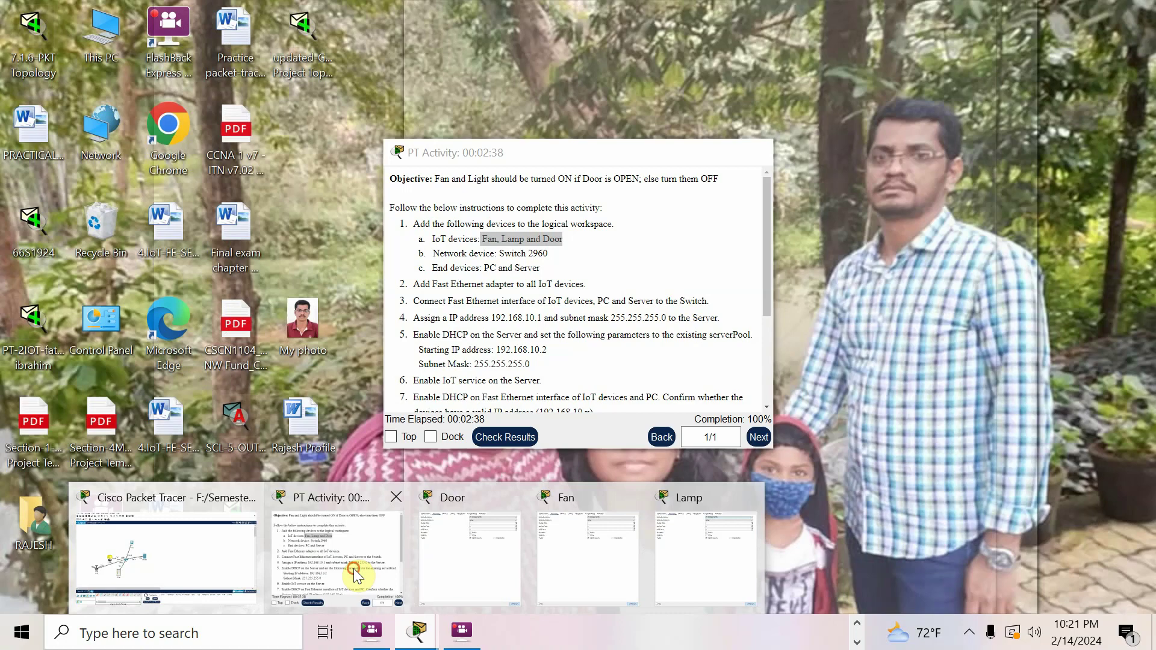
click(353, 568)
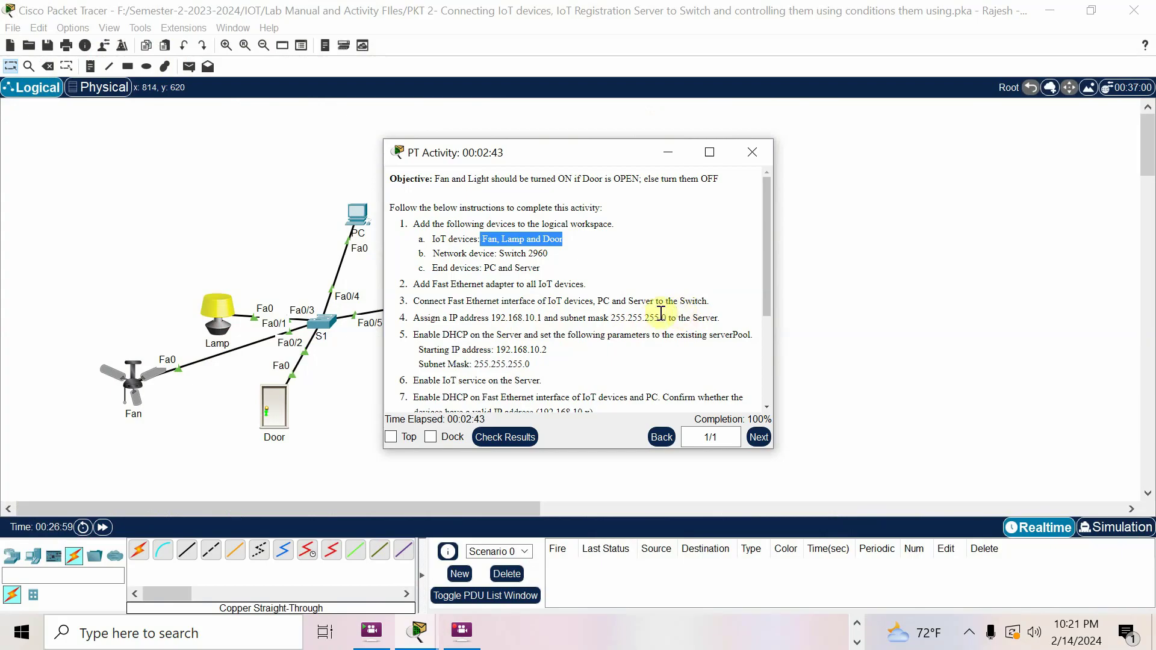
click(932, 338)
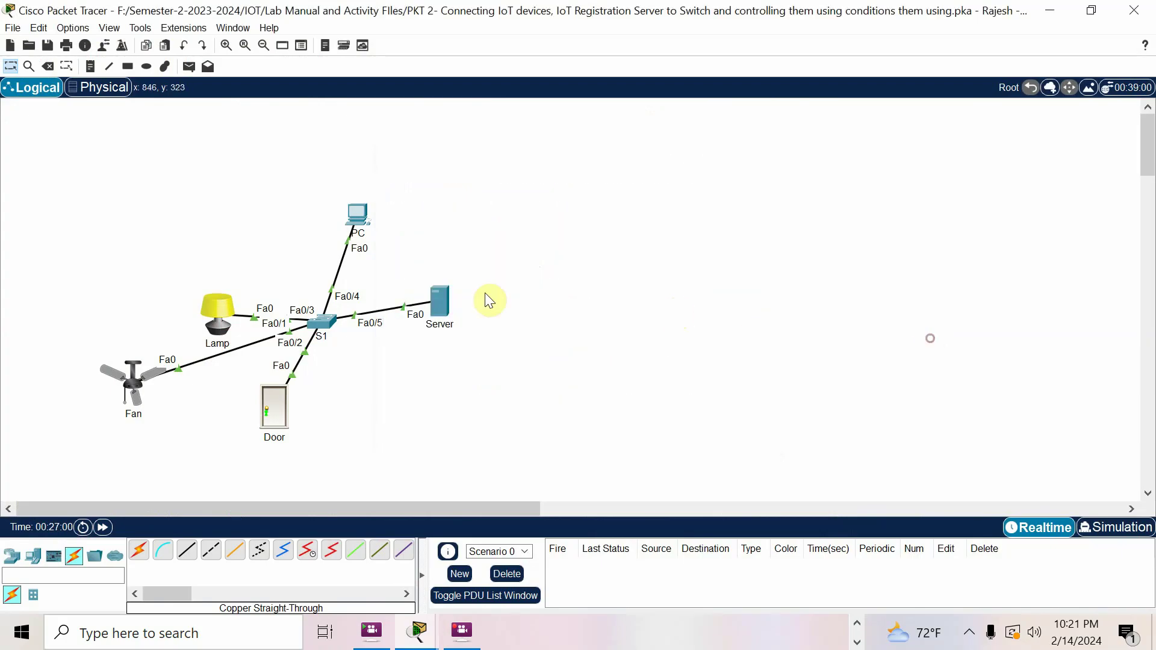
click(436, 306)
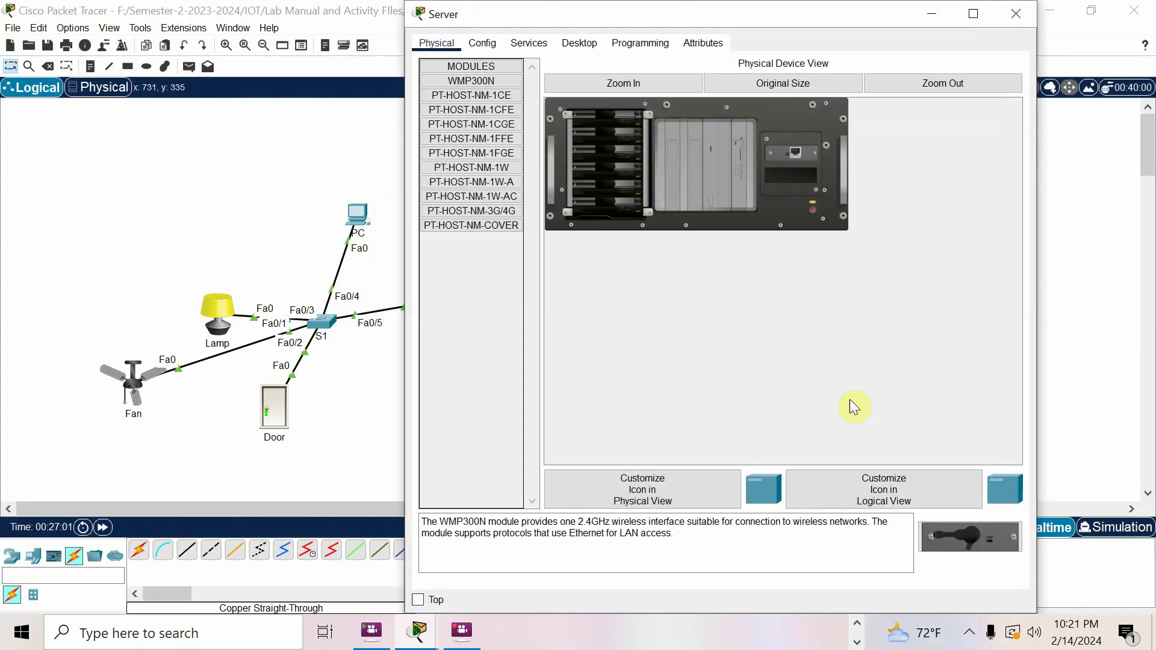
click(579, 43)
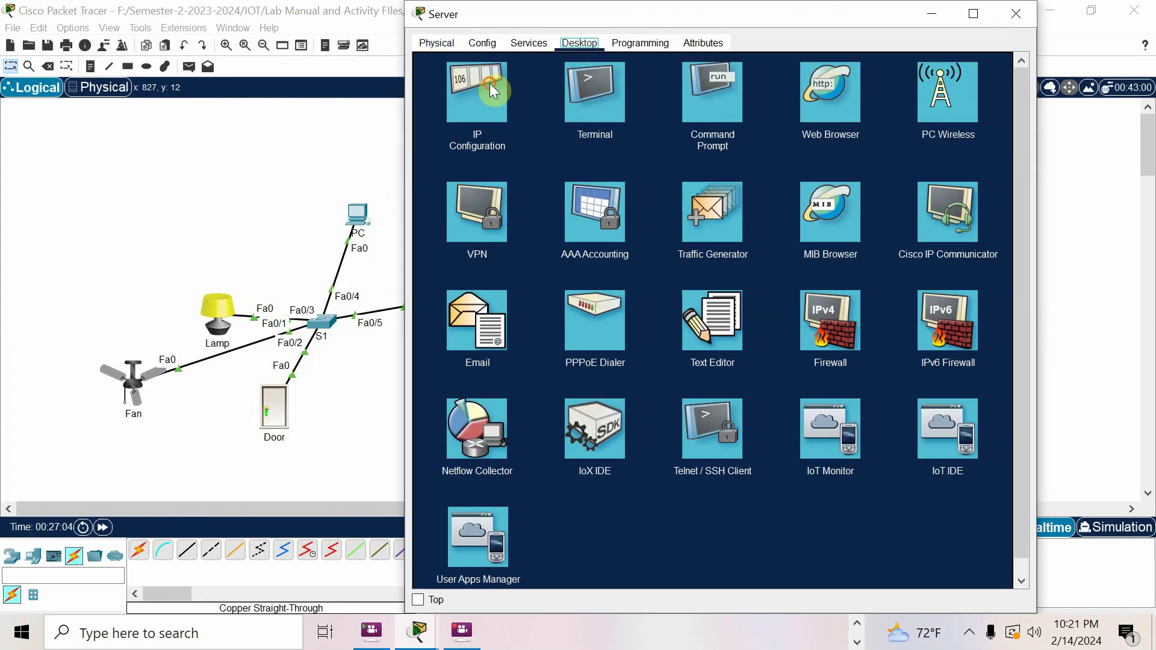
click(492, 90)
click(638, 126)
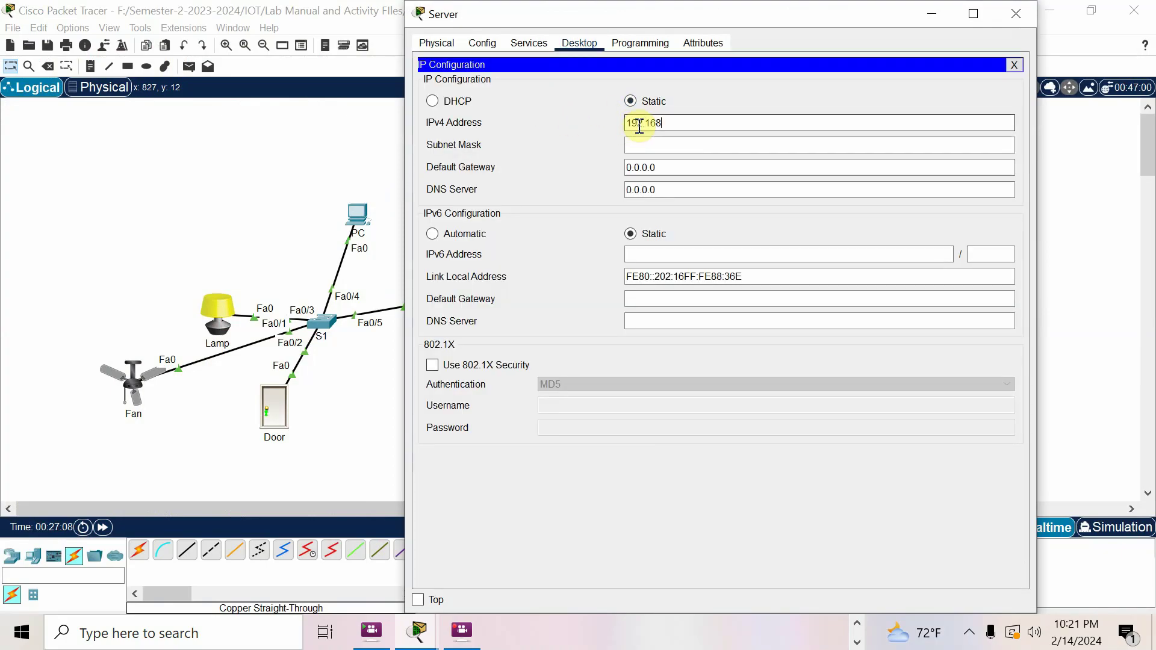
Dismiss the invalid-IP error and enter 192.168.10.1 with mask 255.255.255.0
click(416, 631)
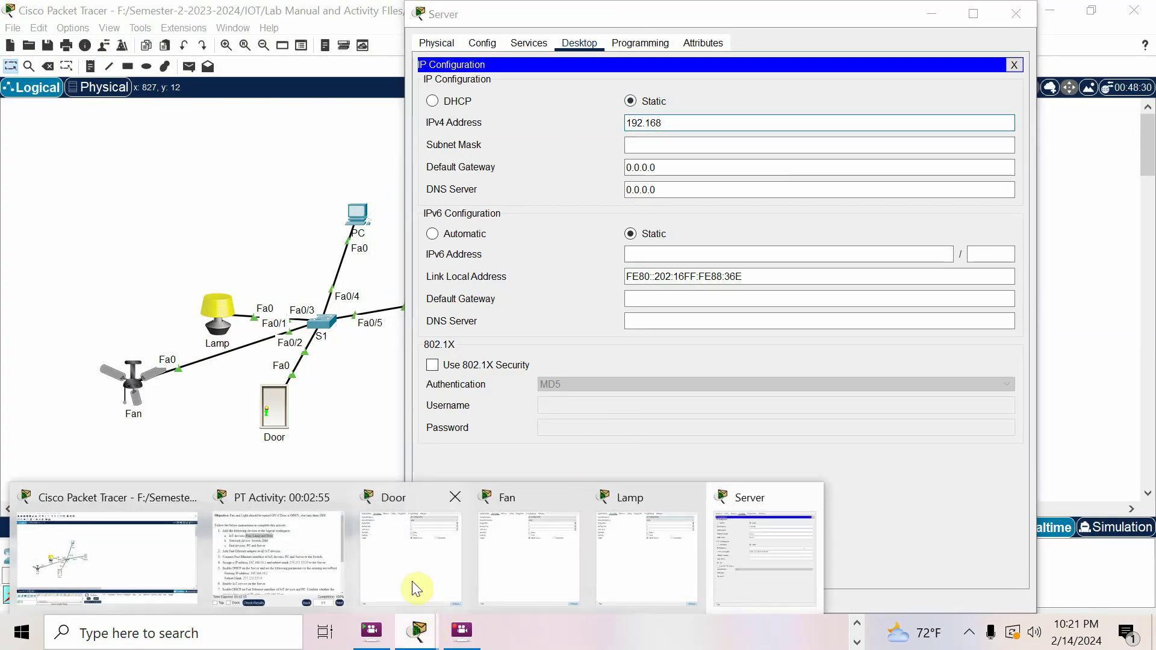
click(269, 565)
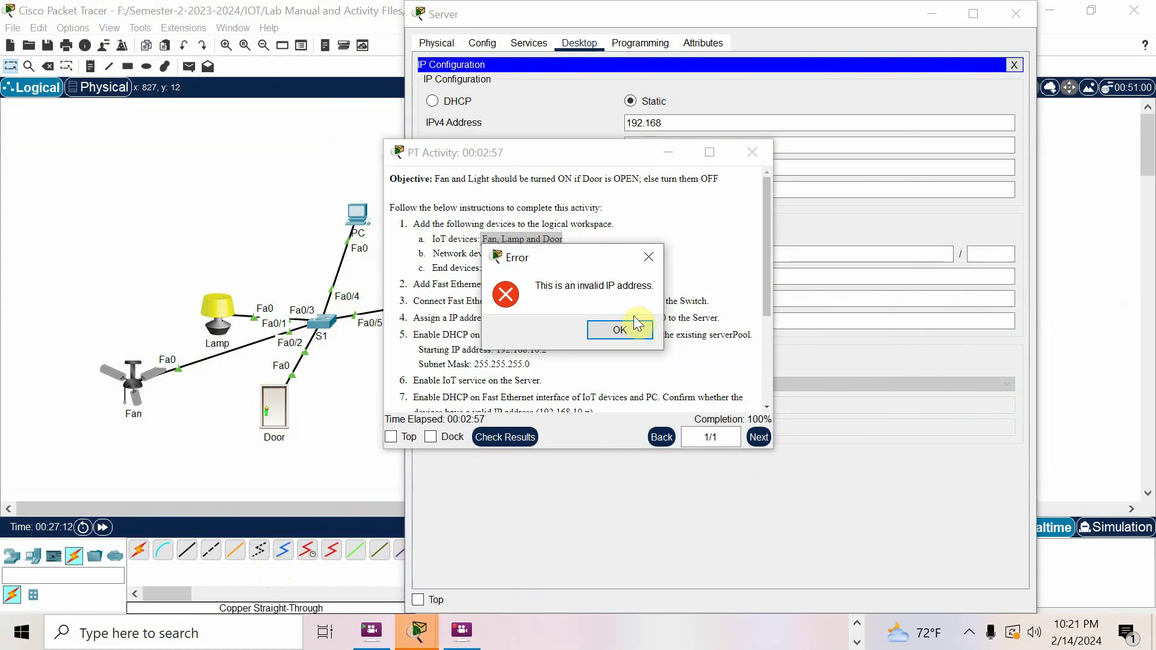
click(607, 332)
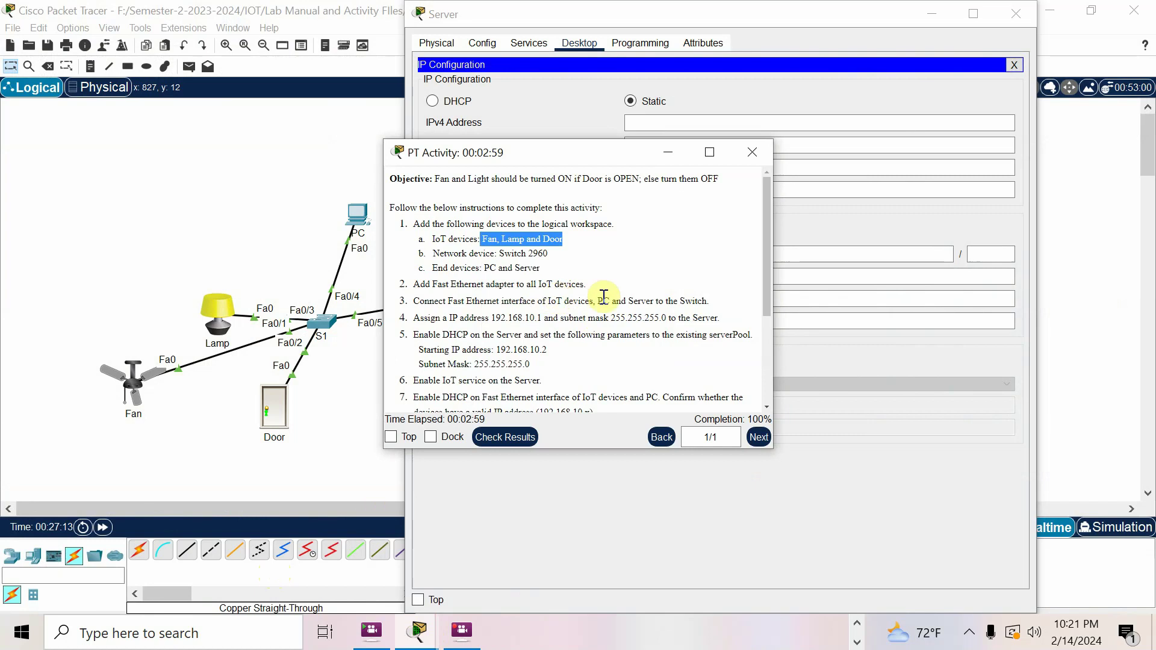
click(724, 123)
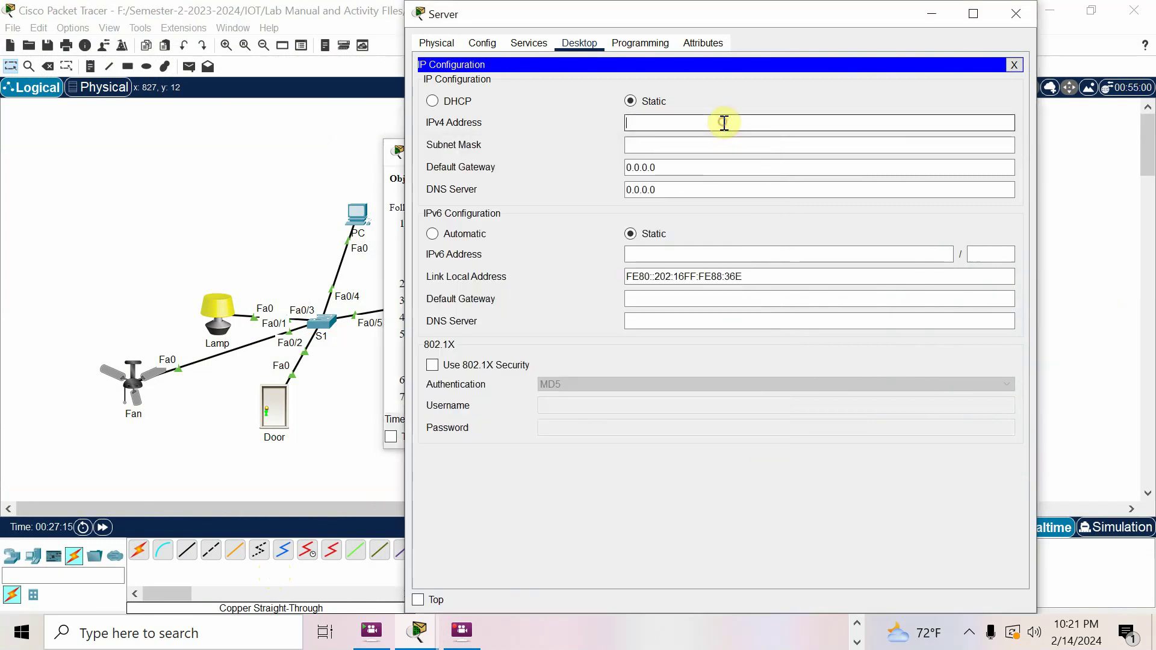
text(192.168.10.1)
click(697, 146)
click(673, 168)
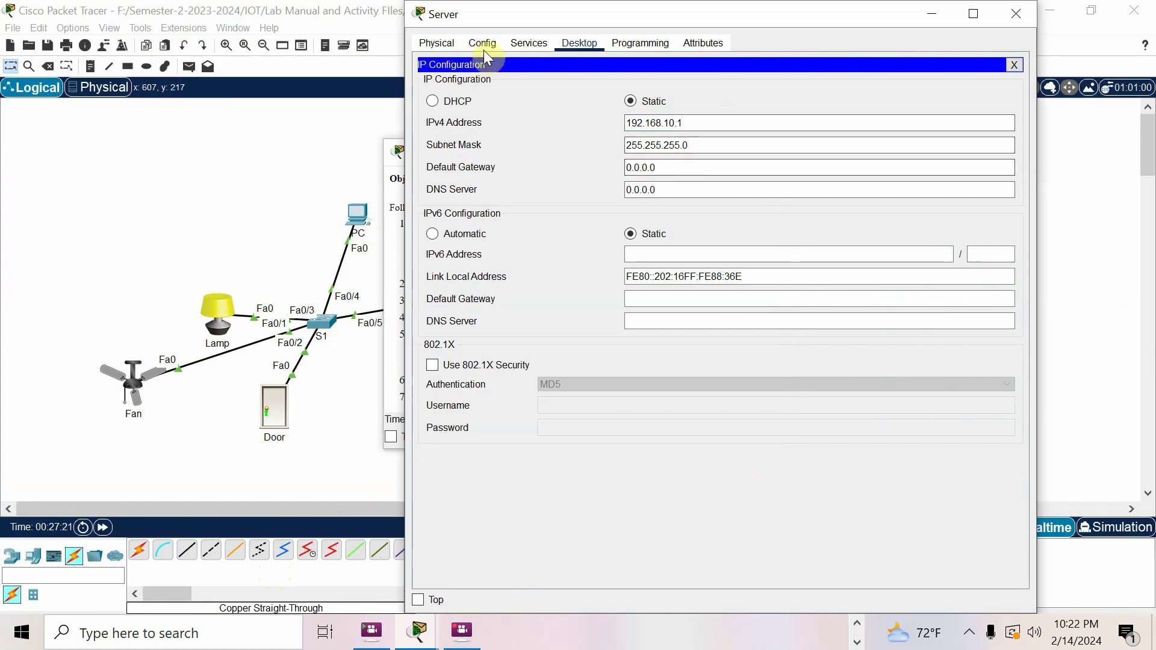
click(529, 40)
Turn on the Server's DHCP and save serverPool starting at 192.168.10.2
click(418, 631)
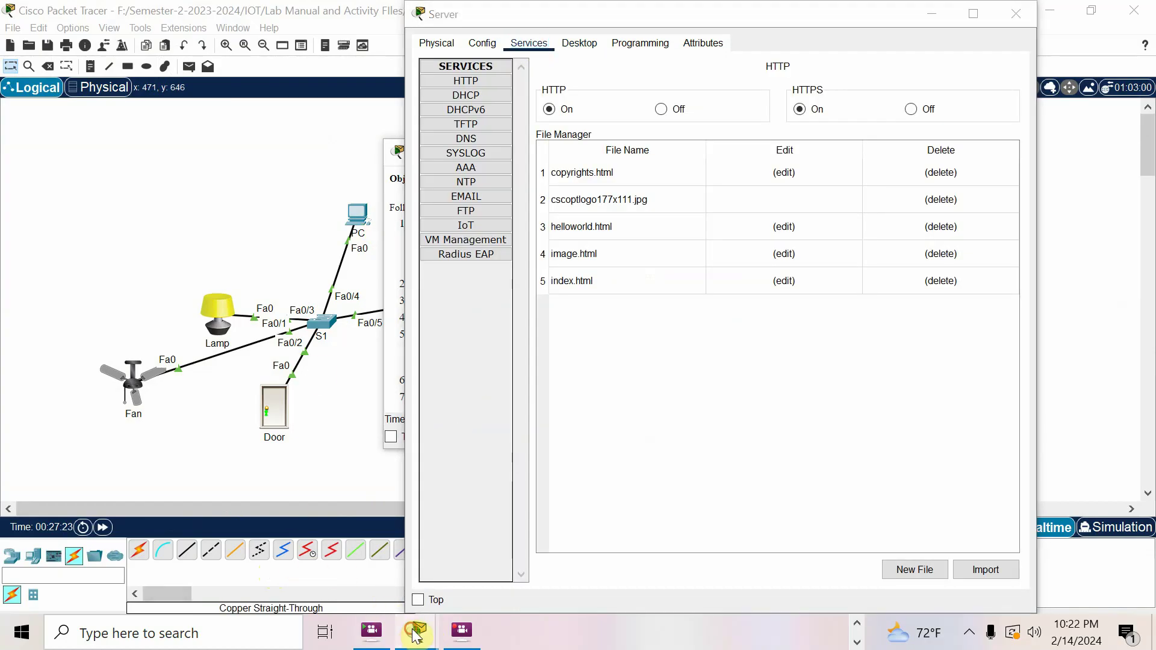
click(277, 536)
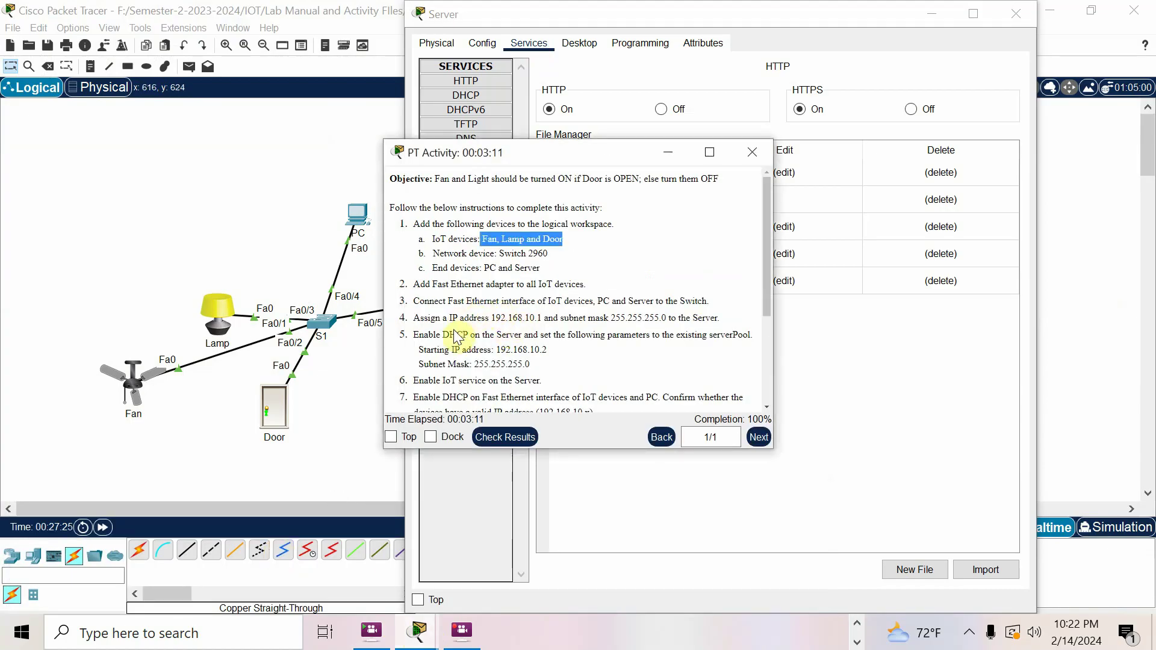
drag(441, 335, 535, 333)
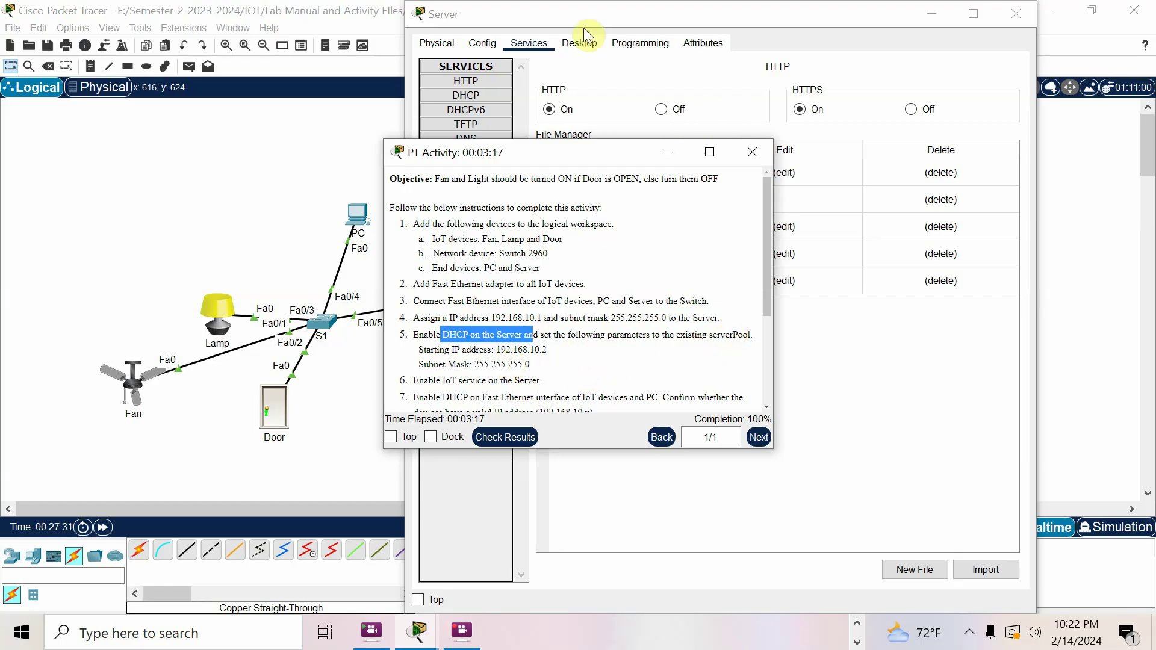
click(545, 48)
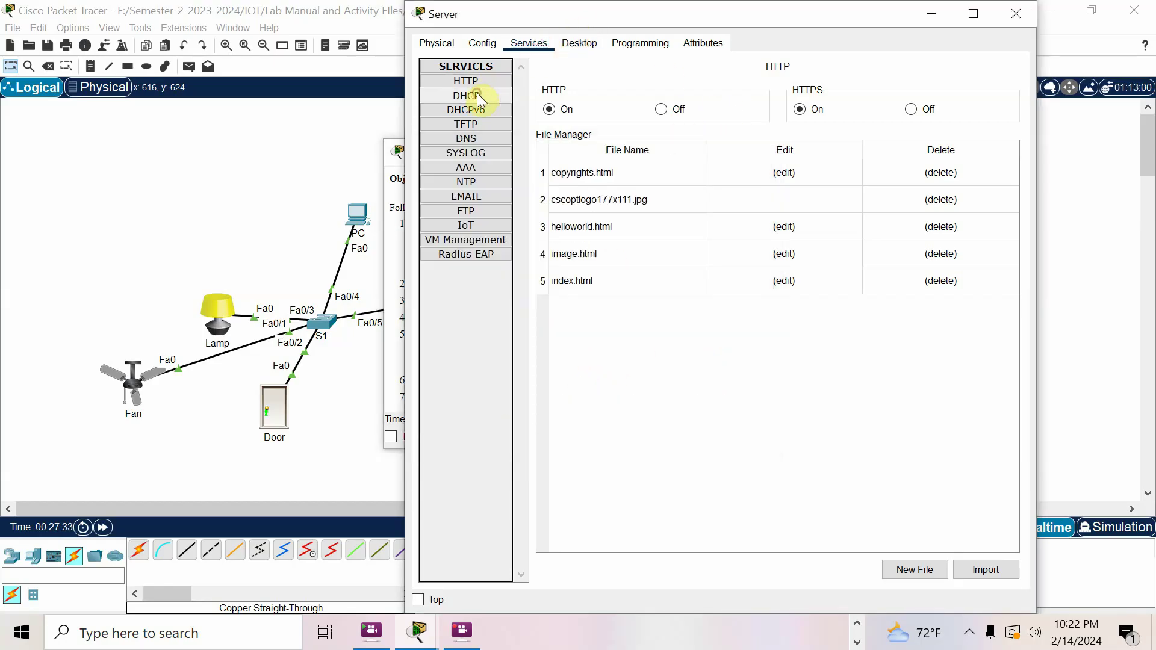
click(476, 95)
click(823, 92)
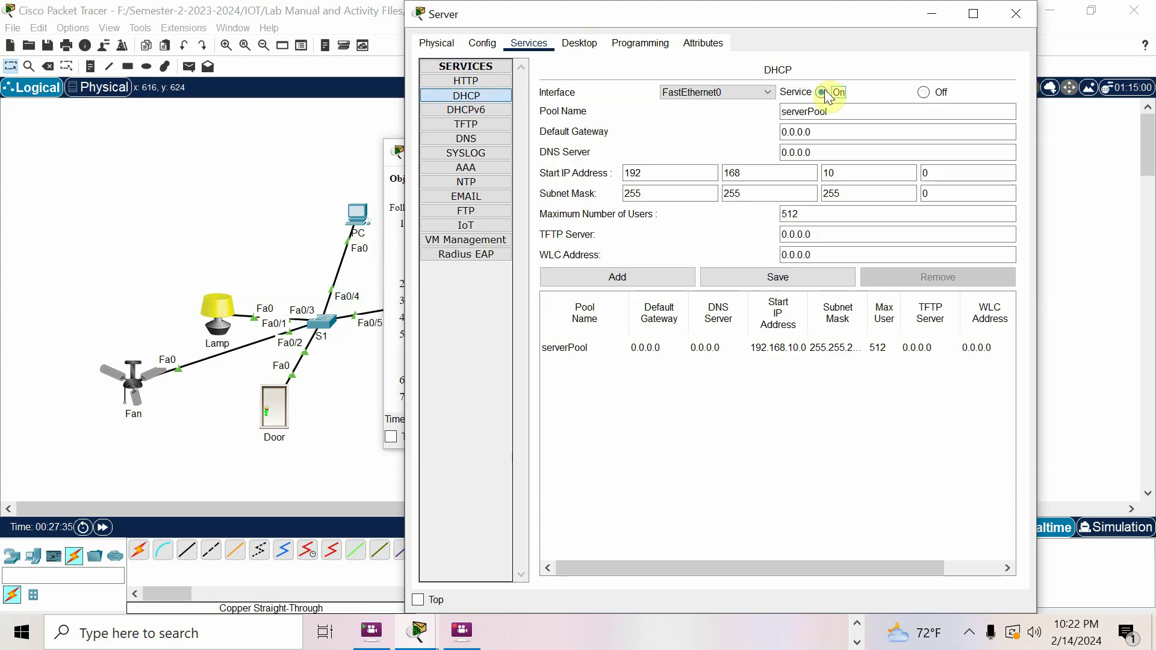
click(837, 117)
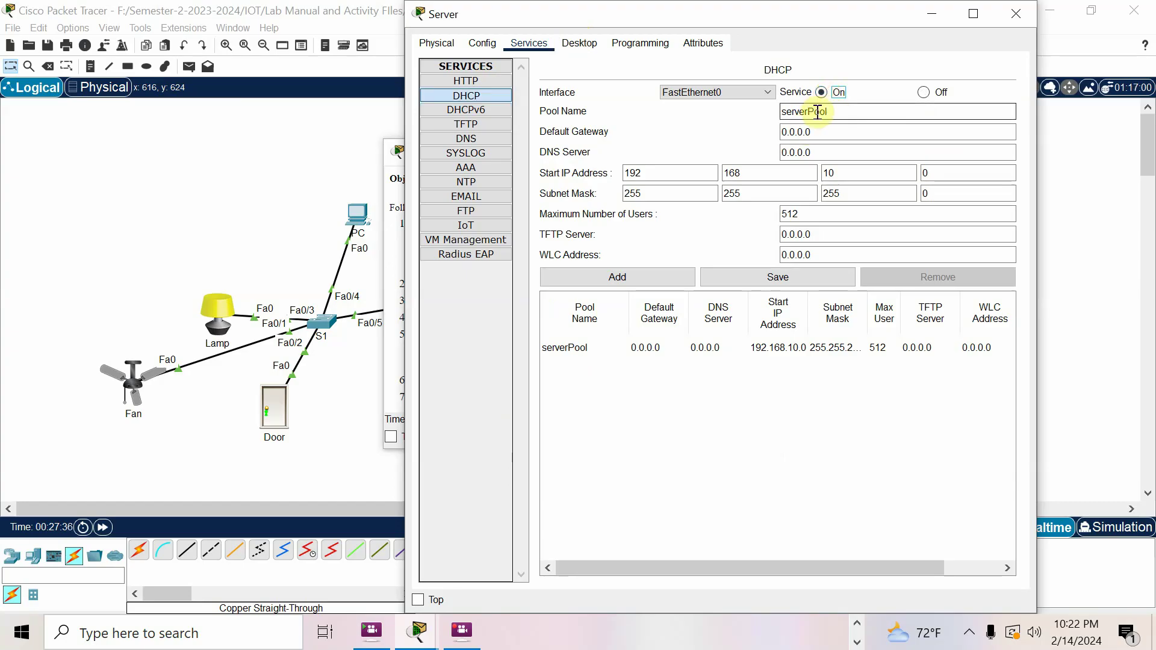
click(840, 112)
drag(840, 112, 777, 112)
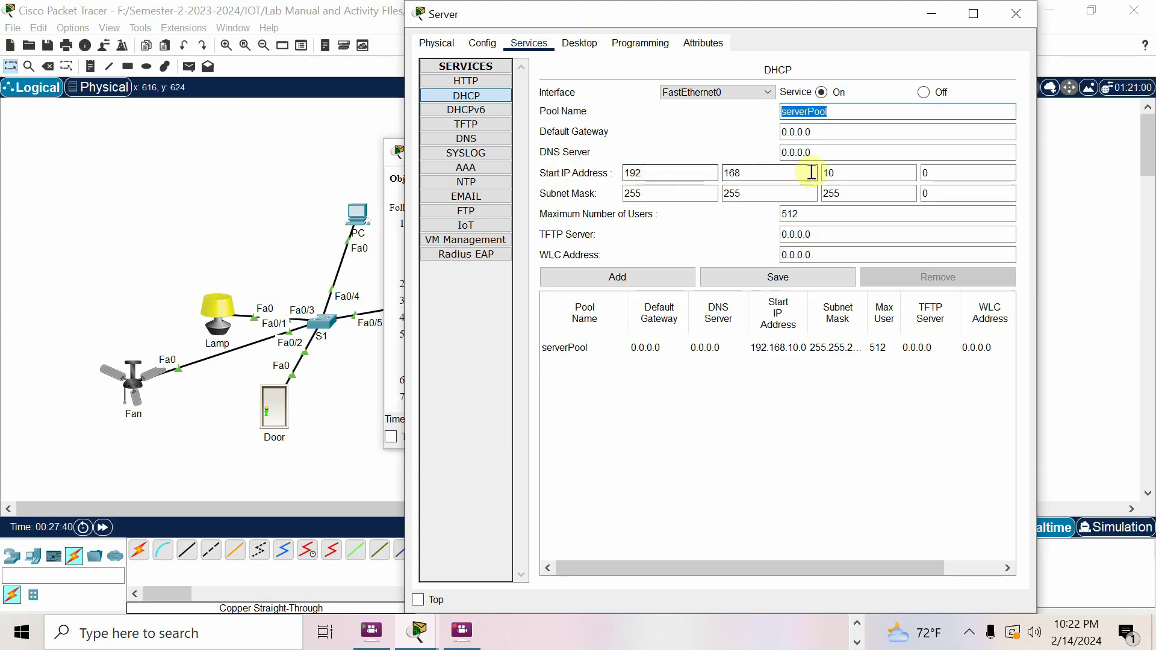
double_click(934, 174)
text(2)
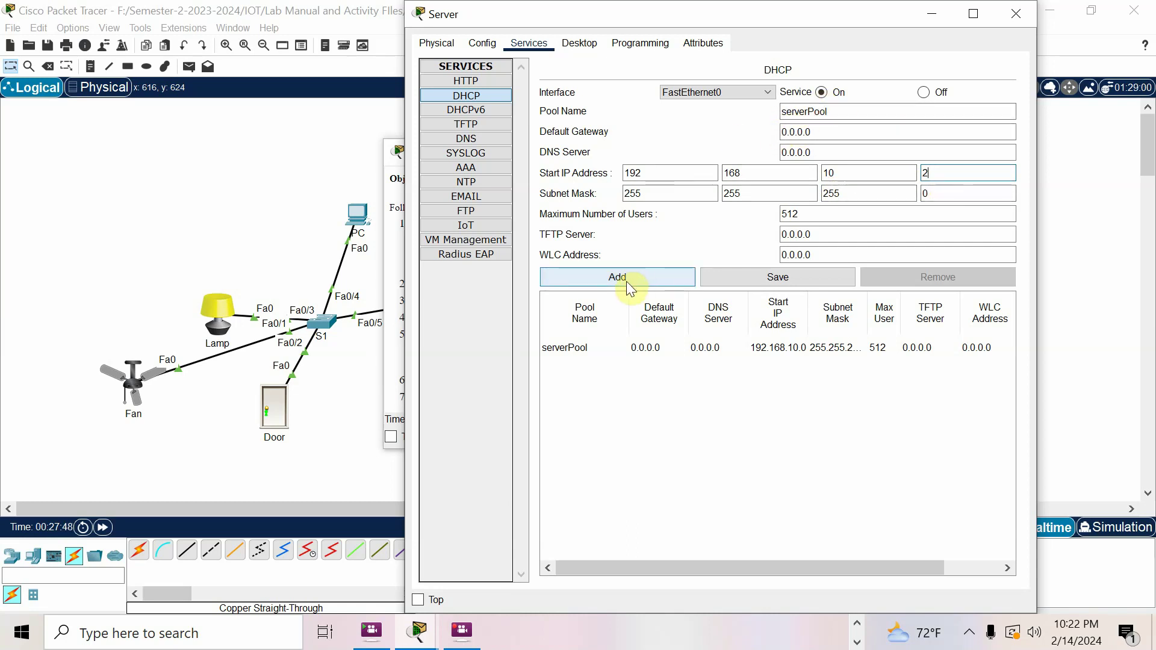
click(736, 277)
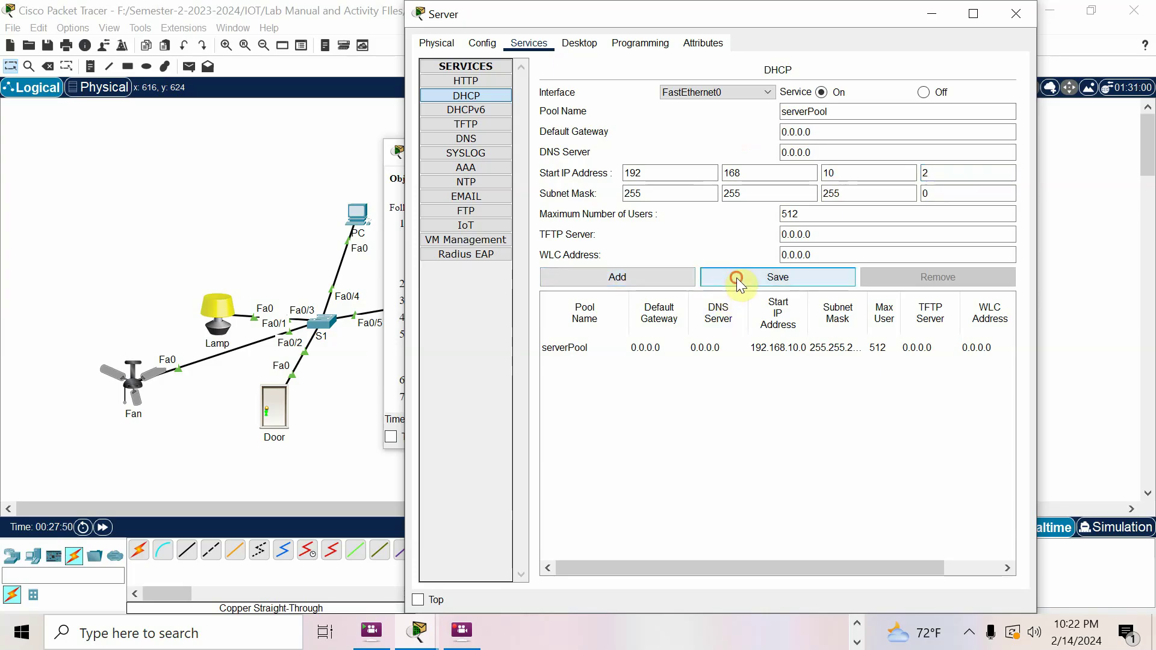
Review the activity instructions and return to the topology workspace
click(417, 630)
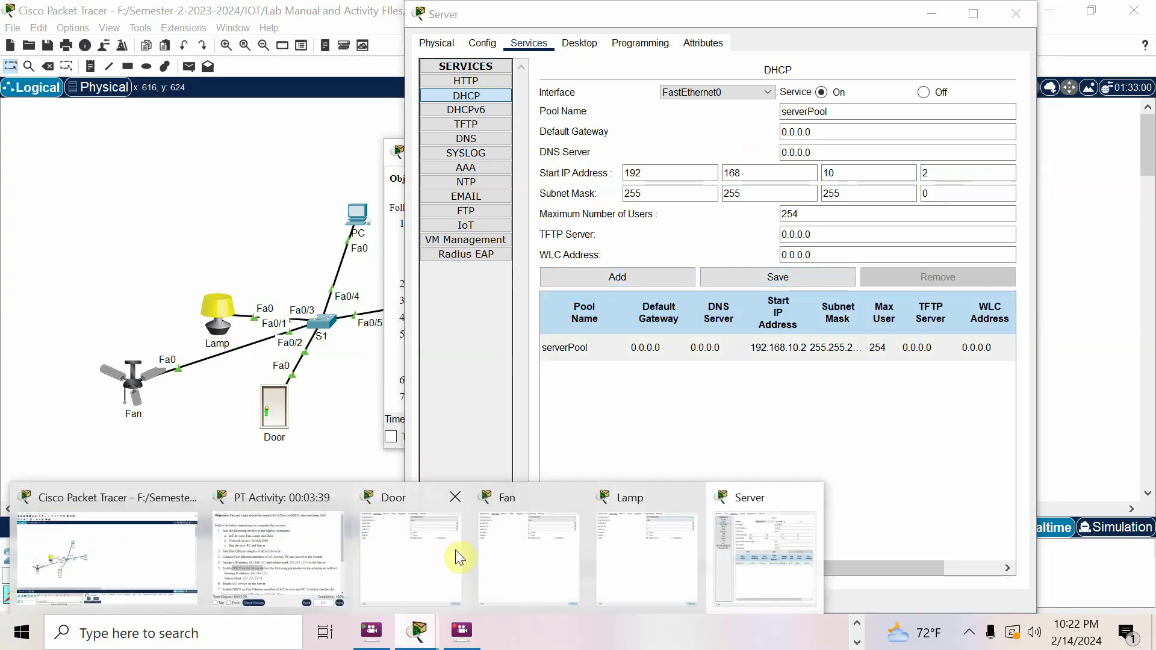
click(294, 553)
scroll(580, 310, down, 1)
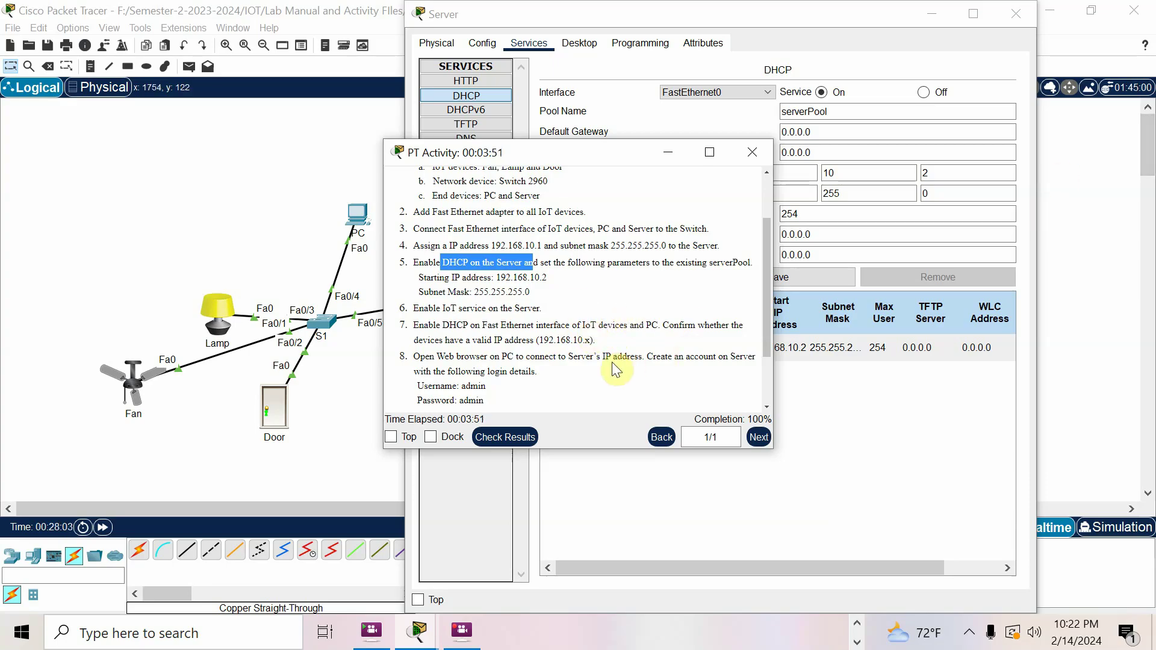
click(332, 449)
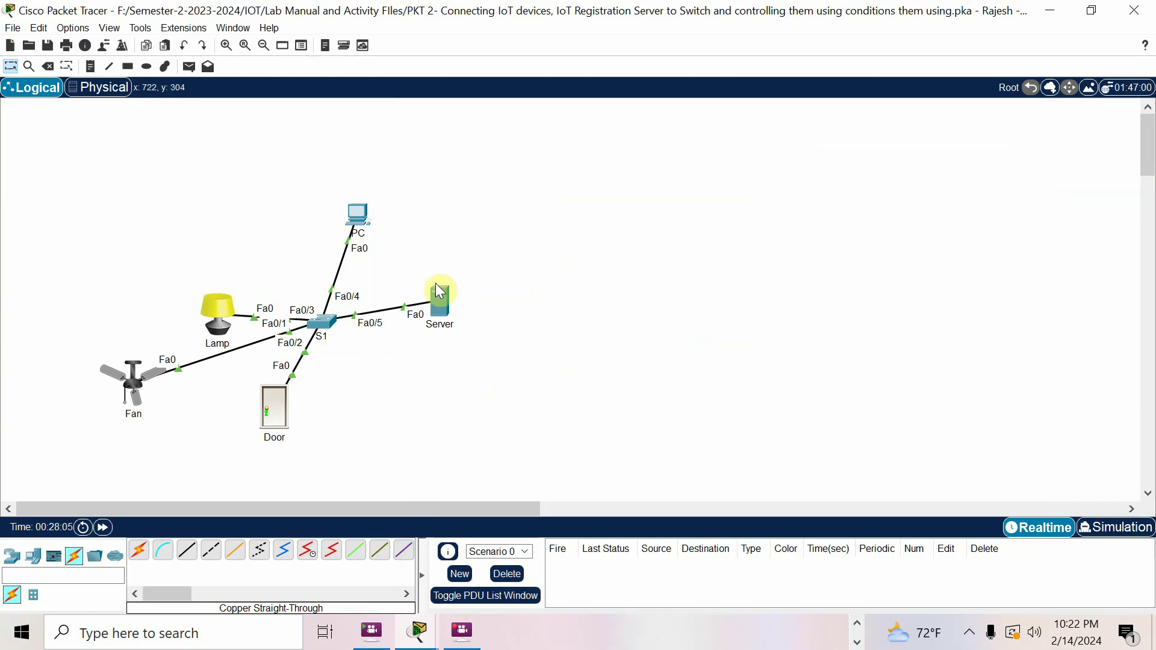
Turn on the Server's IoT service
click(440, 299)
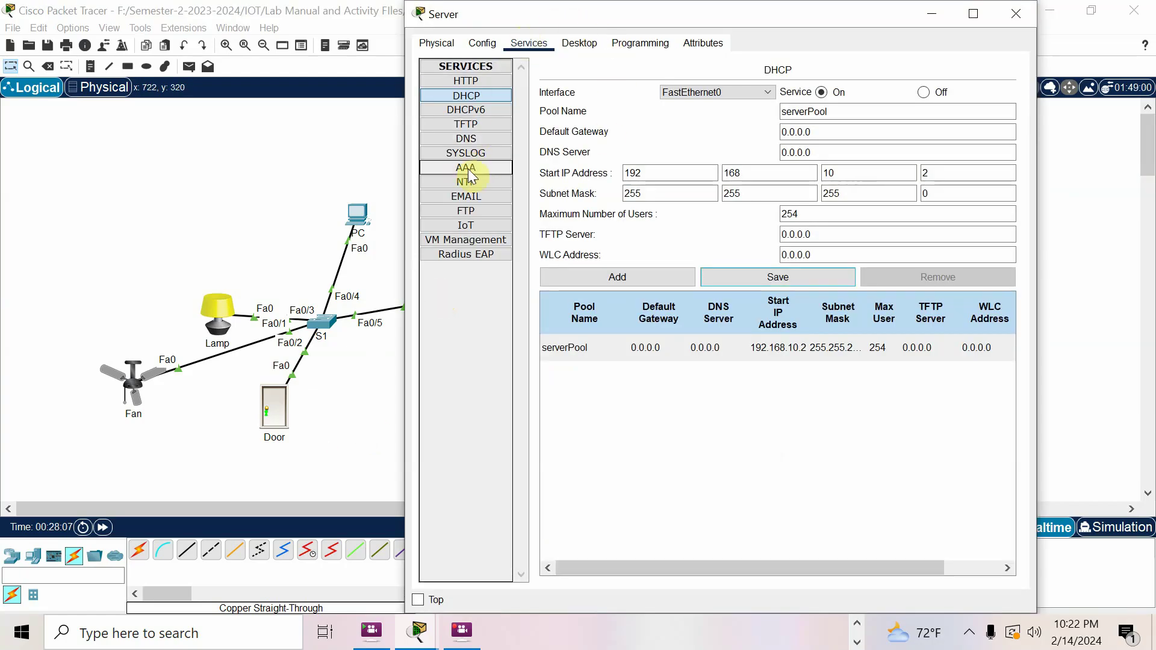
click(467, 225)
click(768, 106)
click(246, 153)
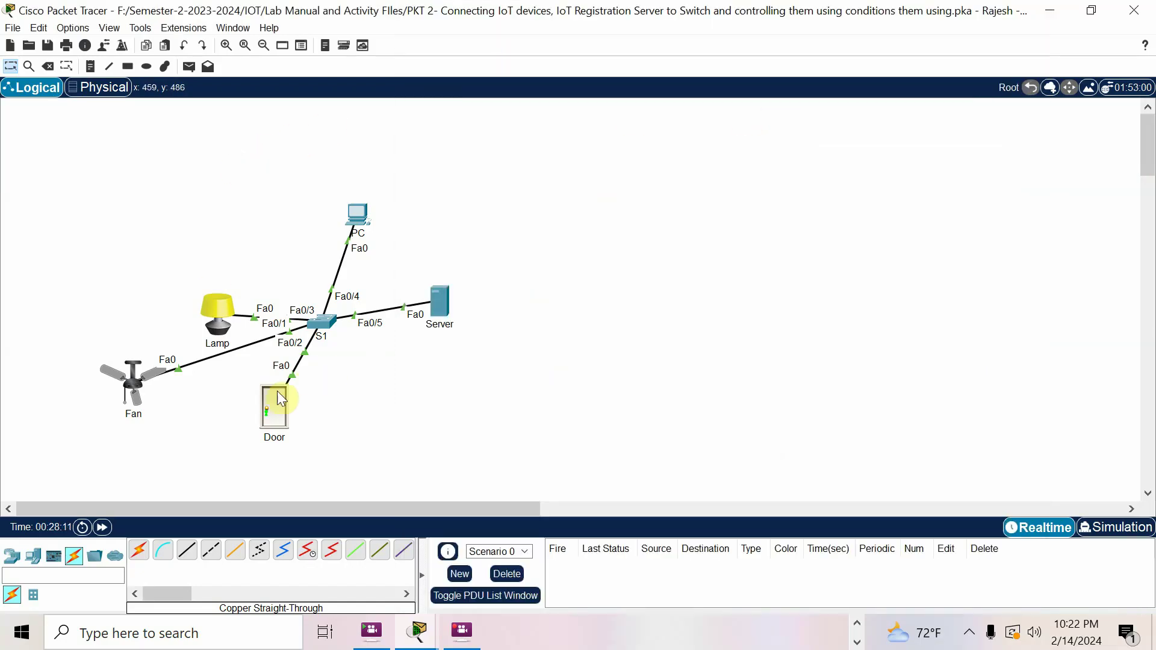
Set the Door and Fan FastEthernet0 to DHCP, giving the Fan 192.168.10.3
click(265, 406)
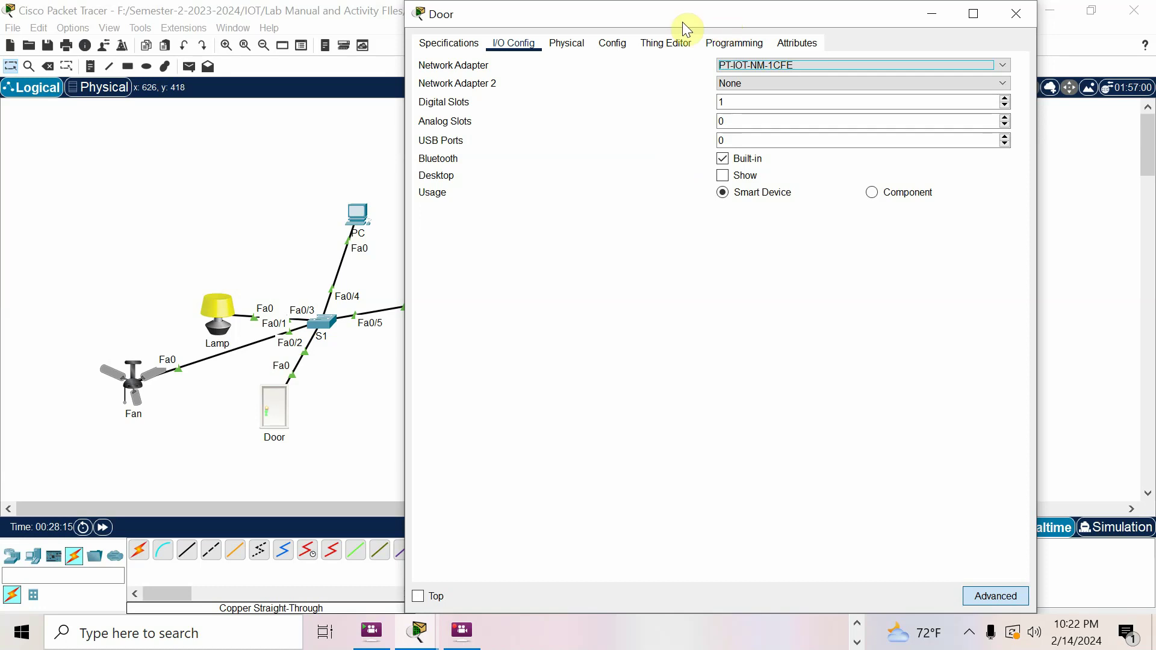
click(617, 47)
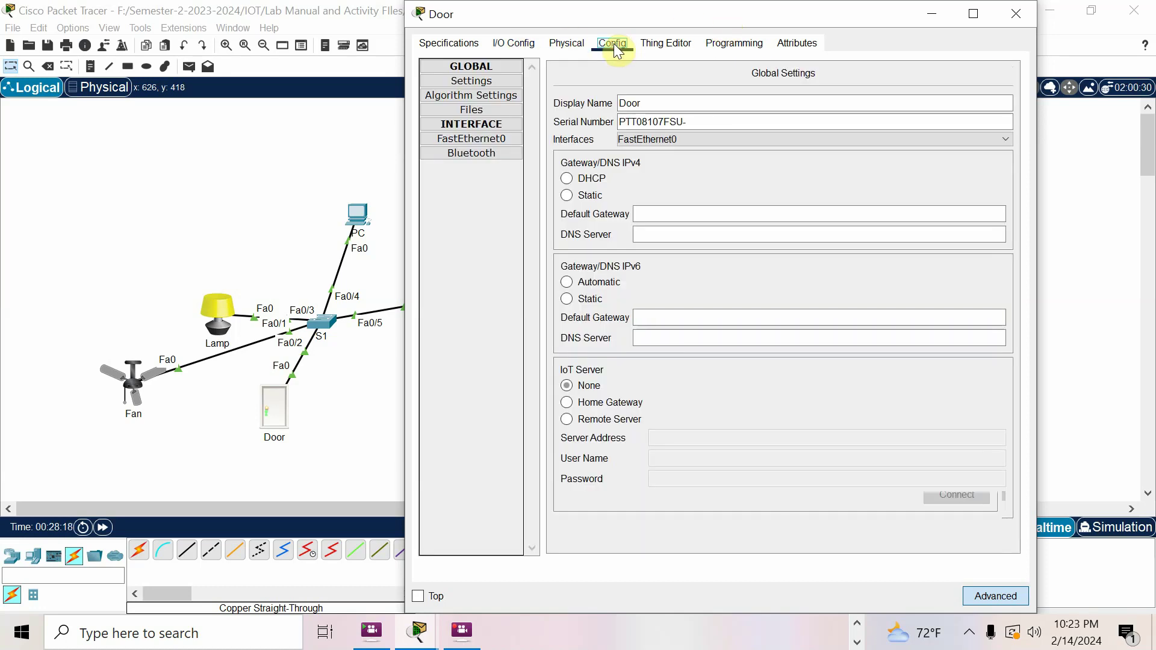
click(504, 138)
click(572, 164)
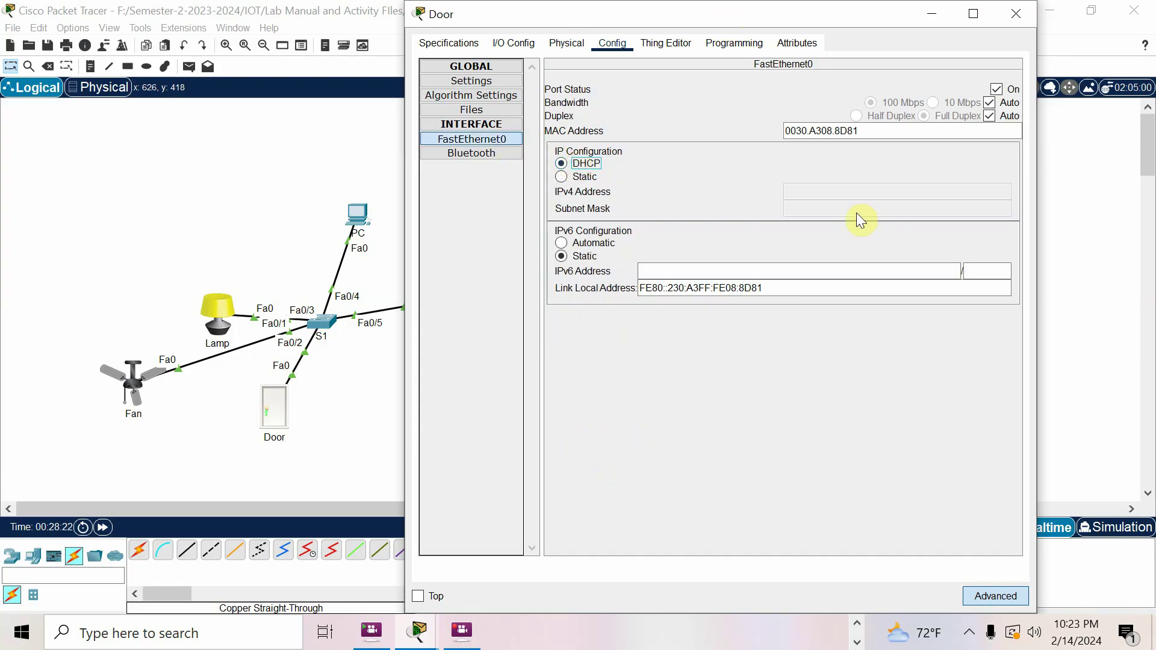
click(147, 400)
click(614, 44)
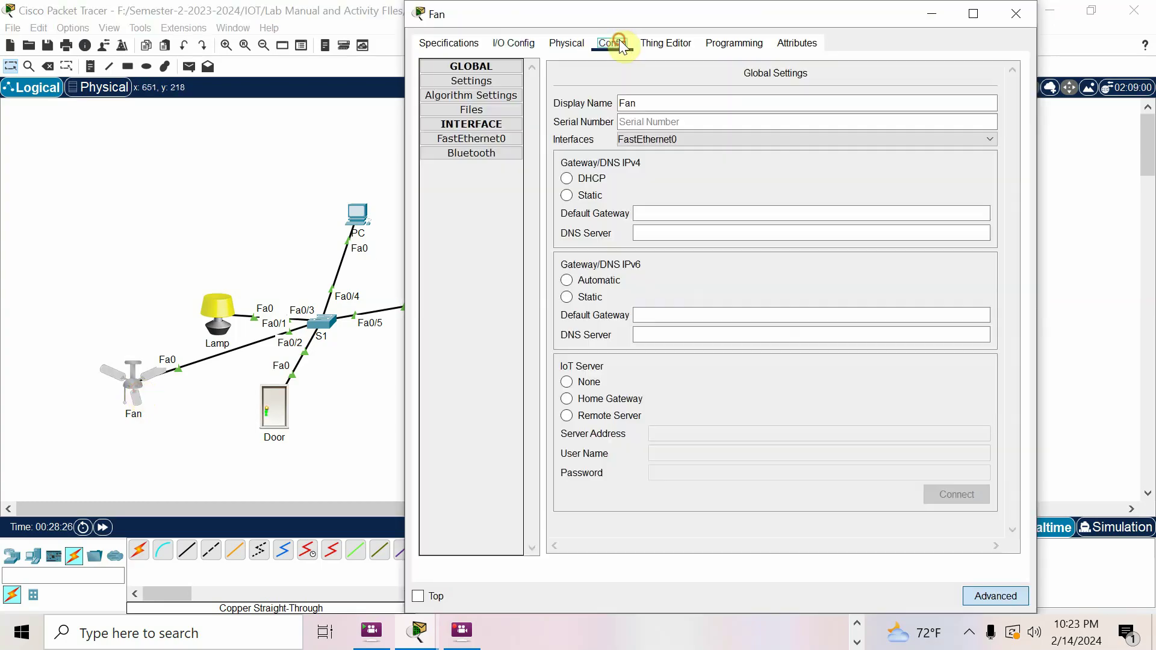
click(486, 142)
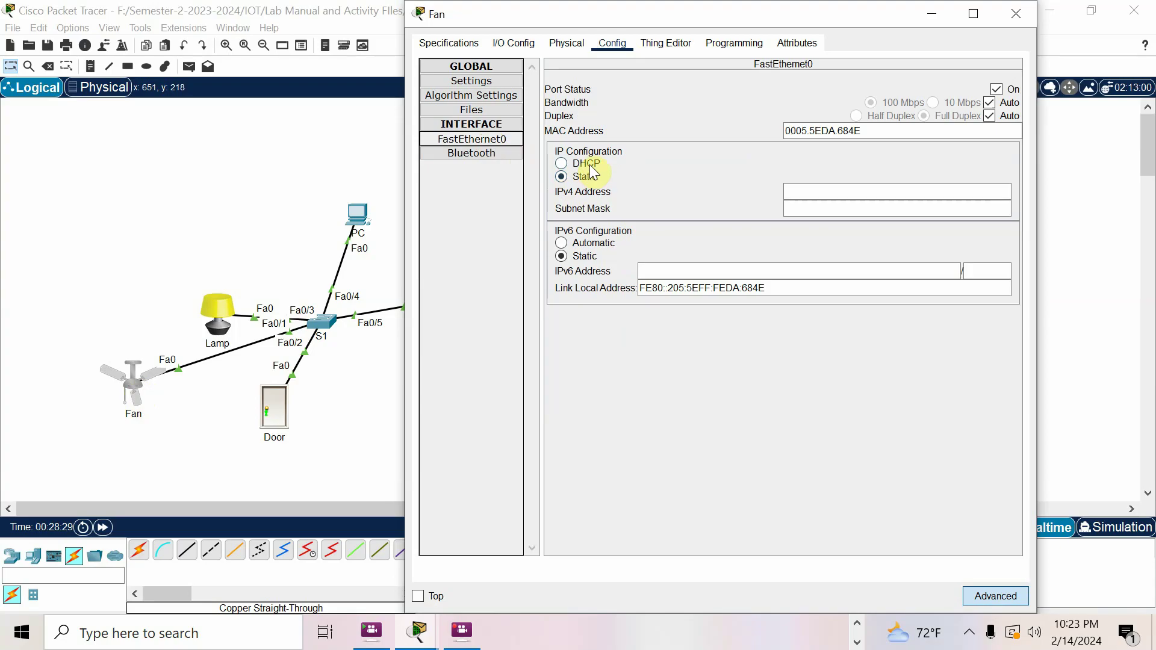
click(585, 164)
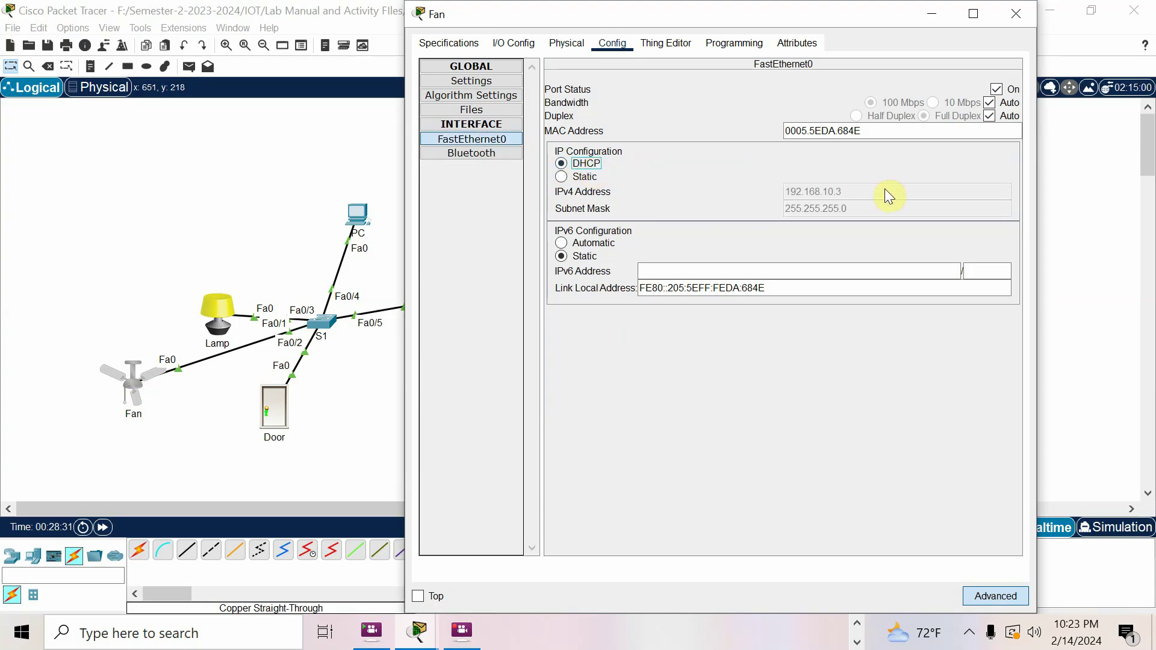
Set the Lamp's FastEthernet0 to DHCP so it gets 192.168.10.4, then open the PC's Desktop
click(223, 306)
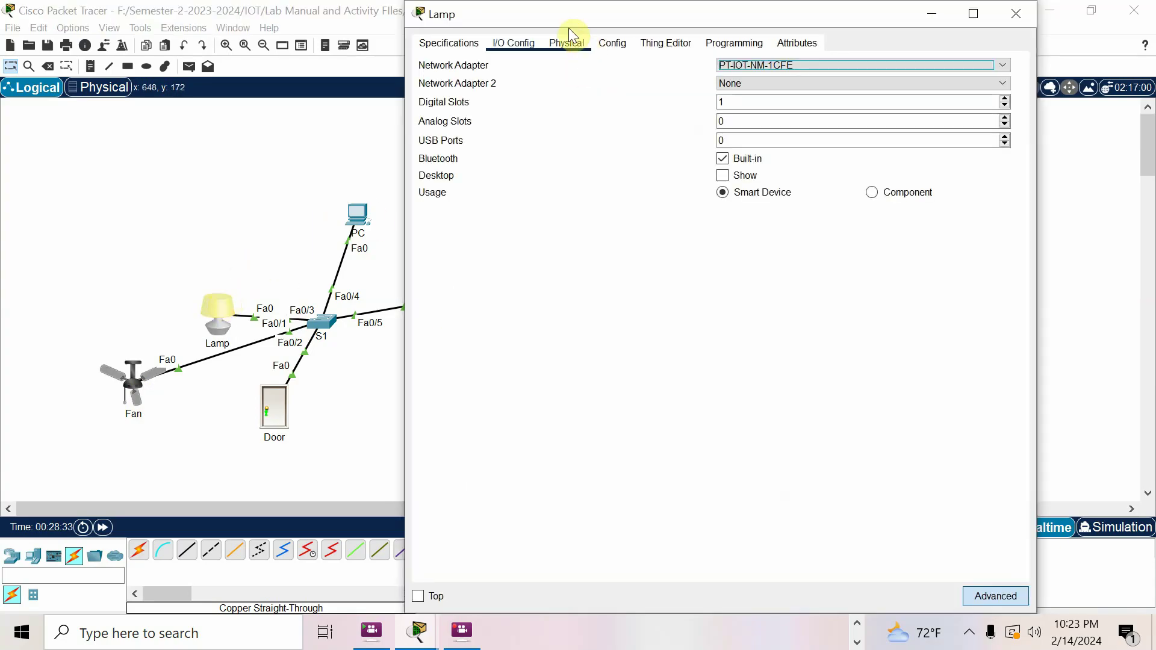
click(612, 41)
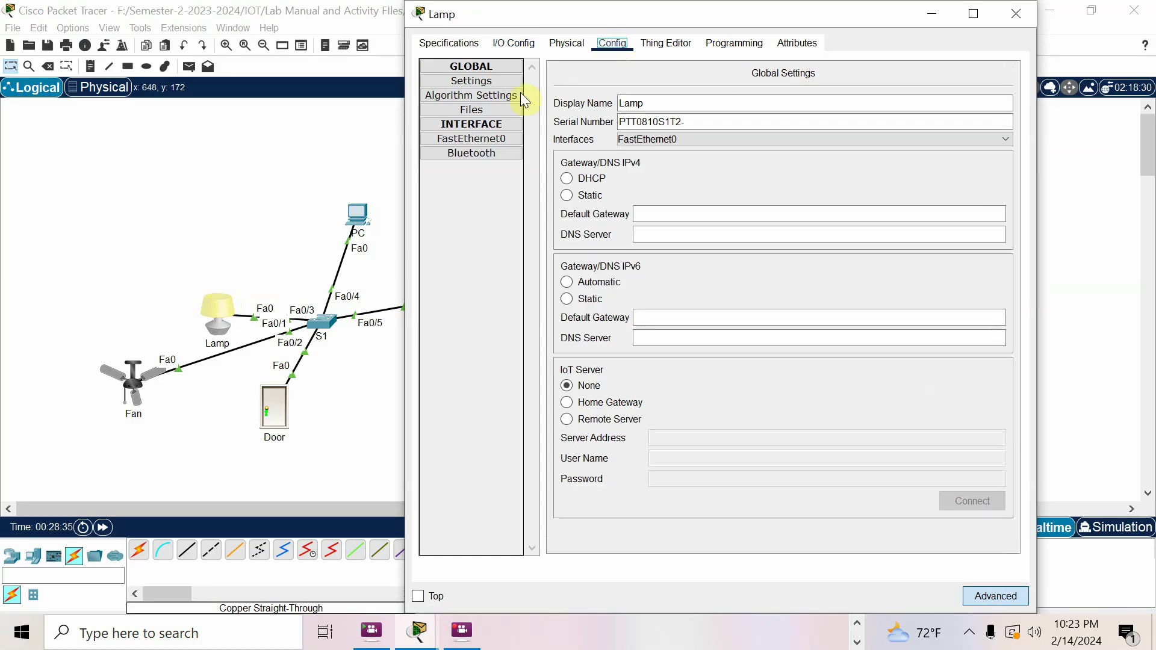
click(483, 138)
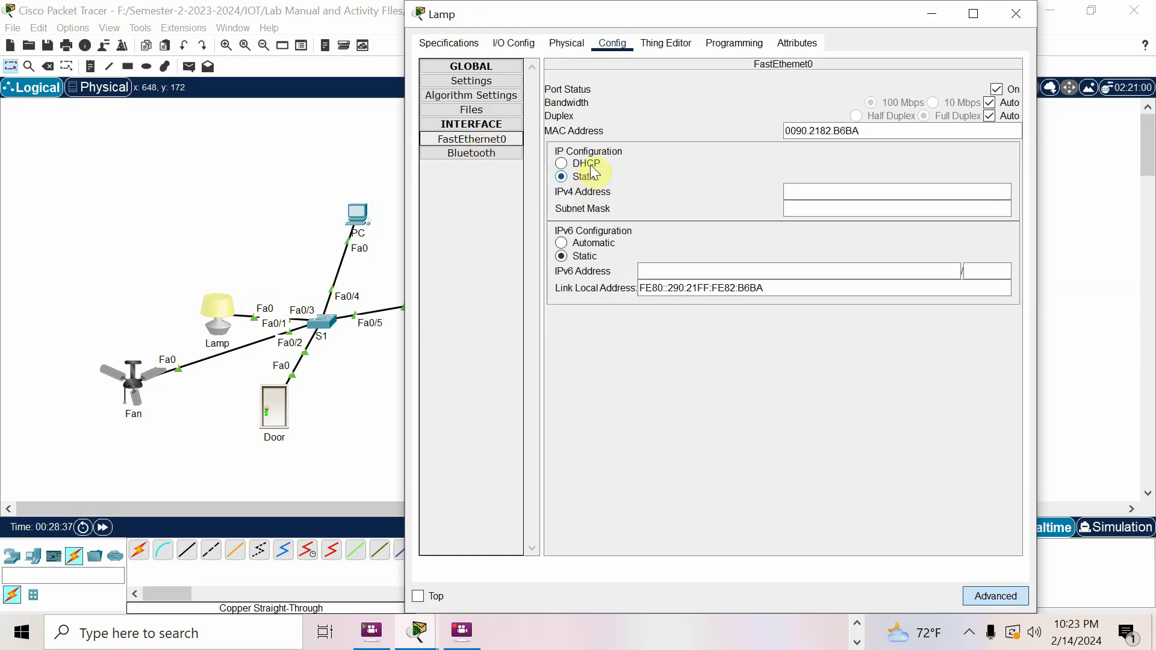
click(593, 163)
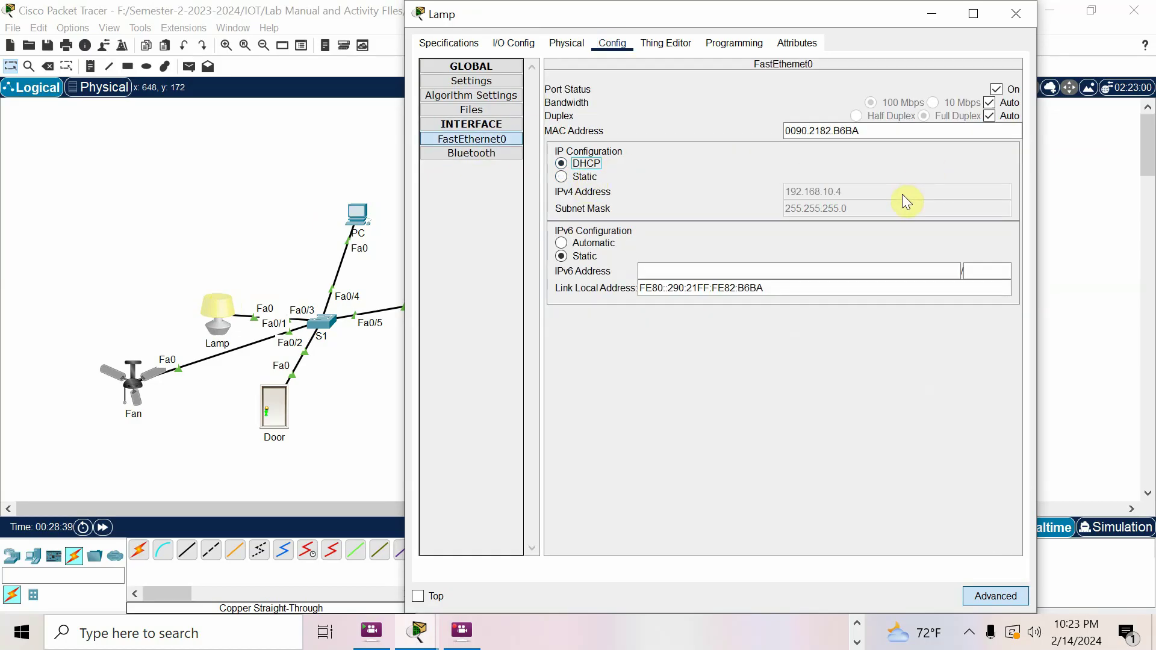
click(153, 208)
click(359, 208)
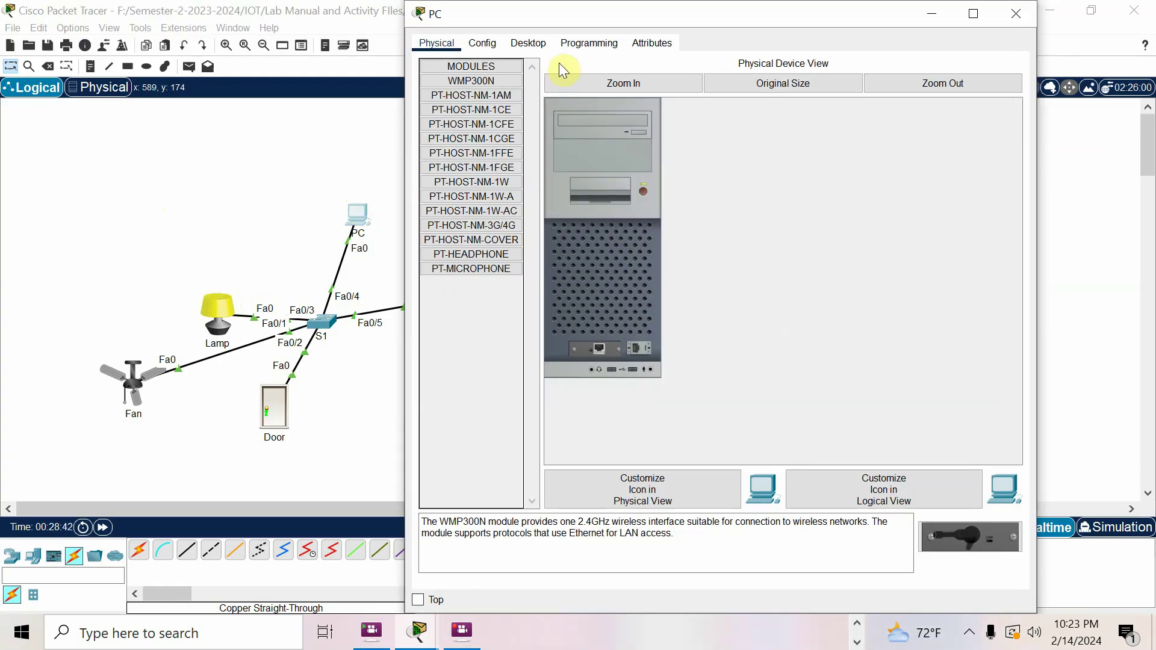
click(529, 43)
Switch the PC's IP Configuration to DHCP to obtain 192.168.10.5
click(490, 114)
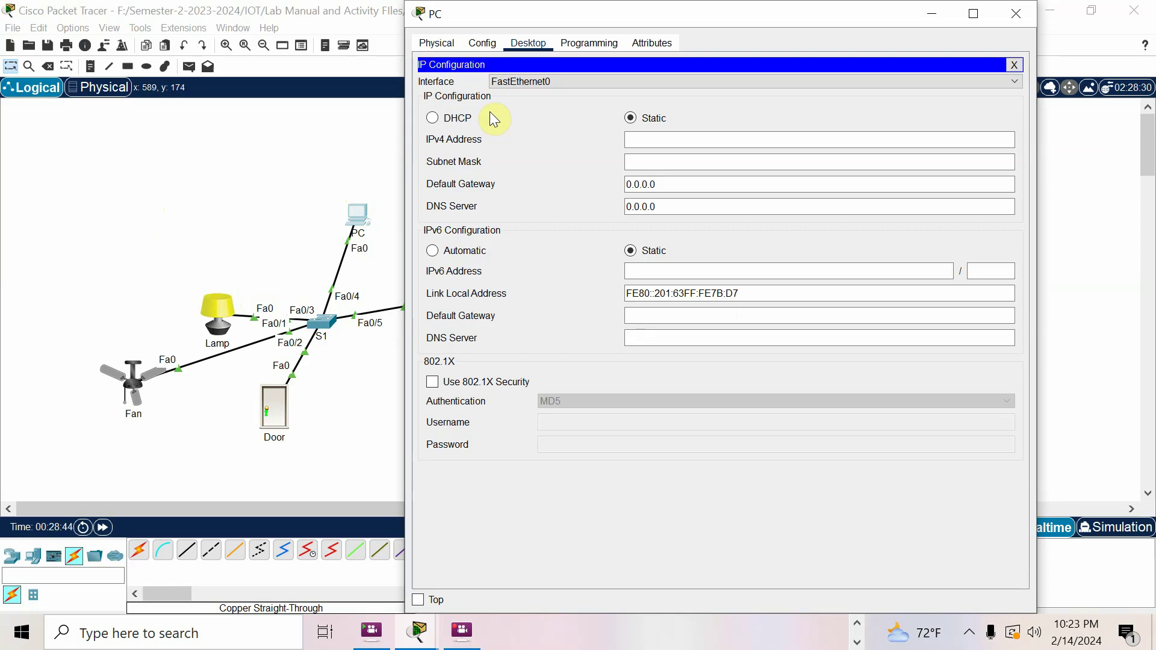
click(457, 121)
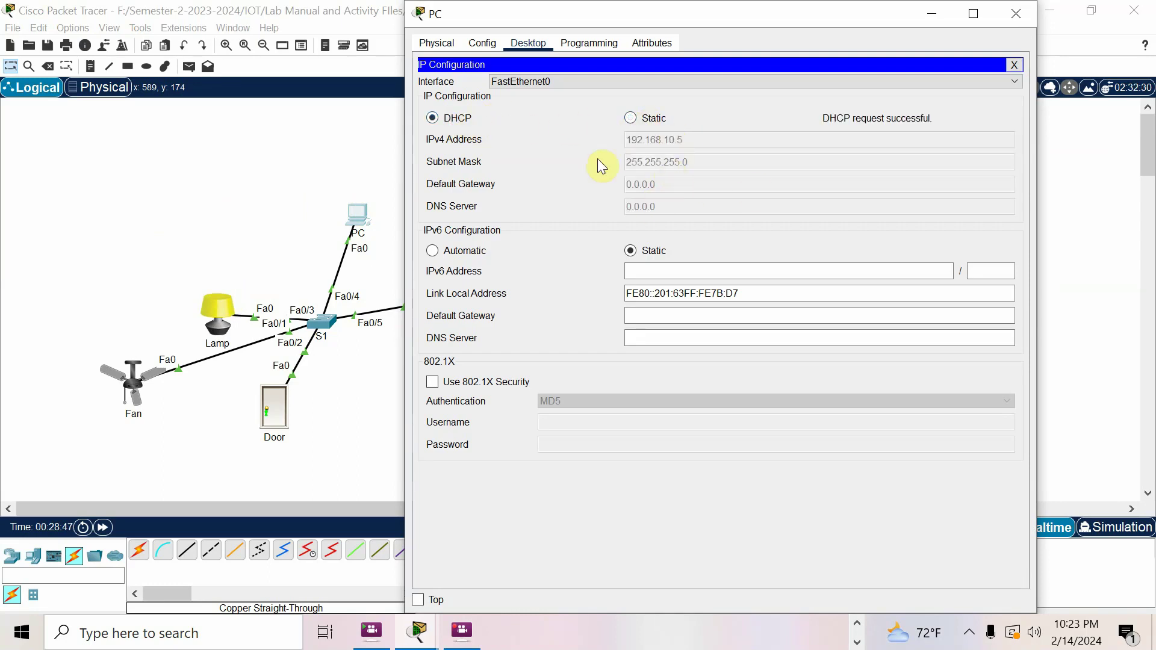
click(285, 154)
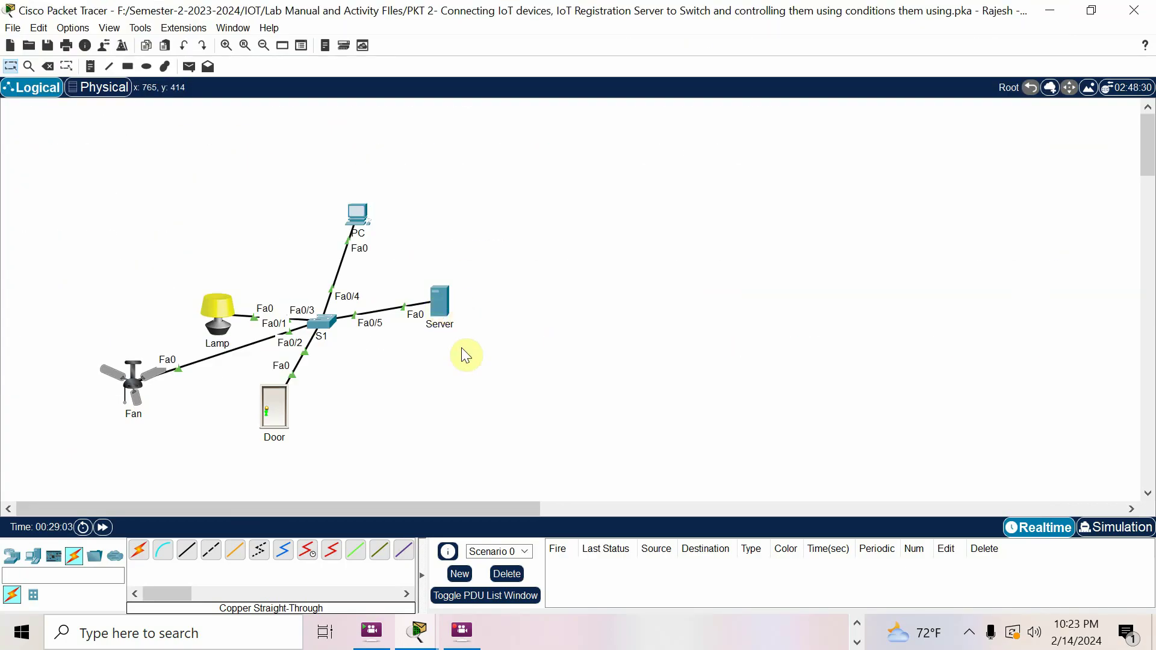
Read further down the PT Activity instructions
click(417, 631)
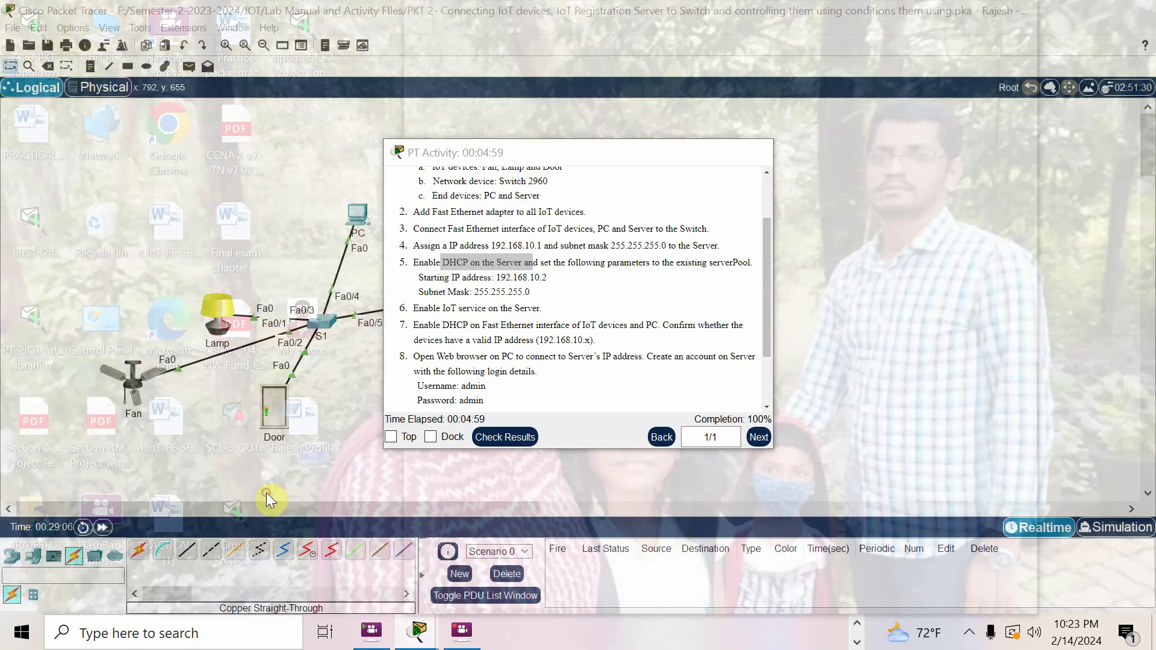
click(269, 499)
scroll(565, 238, down, 1)
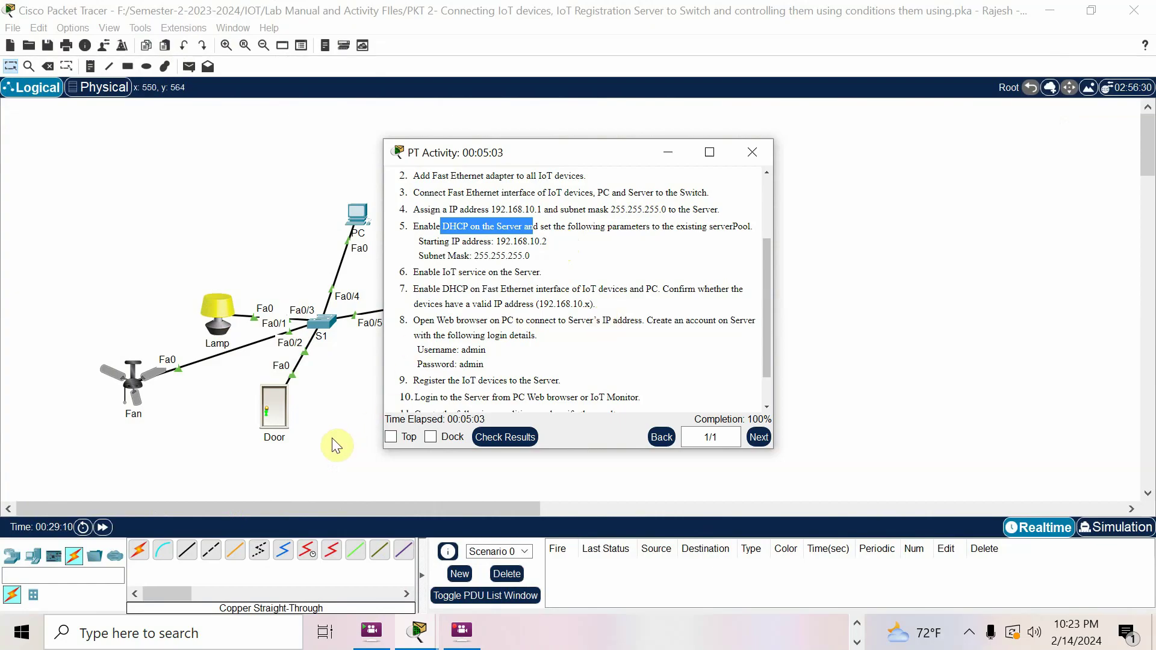
click(332, 439)
Load 192.168.10.1 in the PC's Web Browser to reach the Registration Server Login page
click(362, 218)
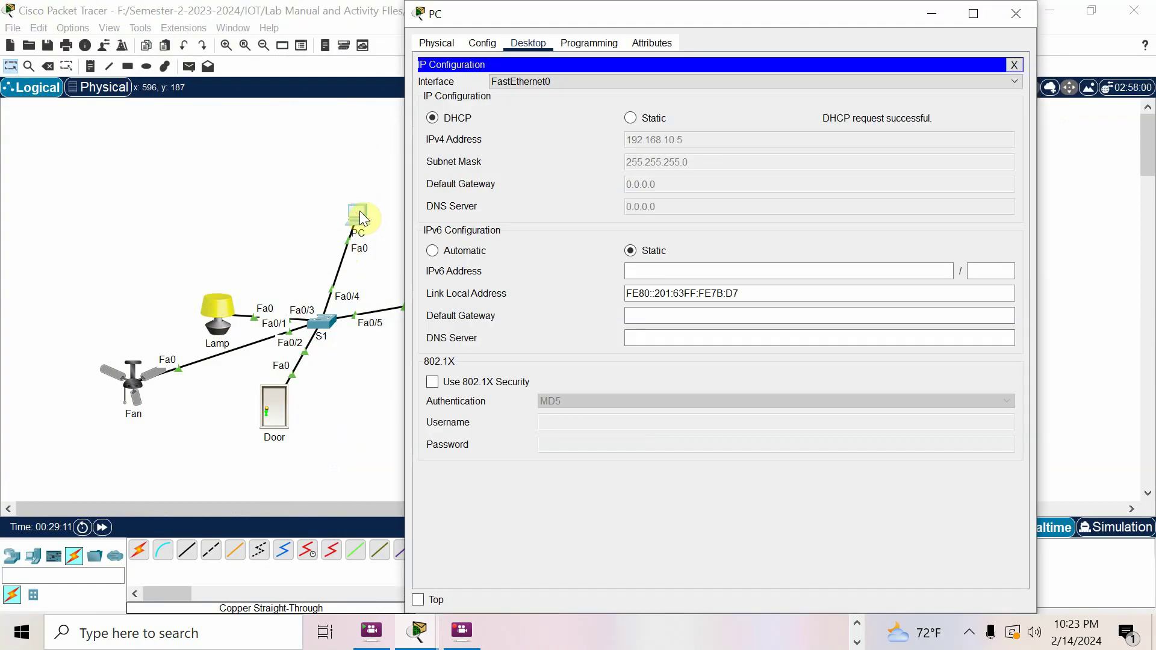
click(1014, 66)
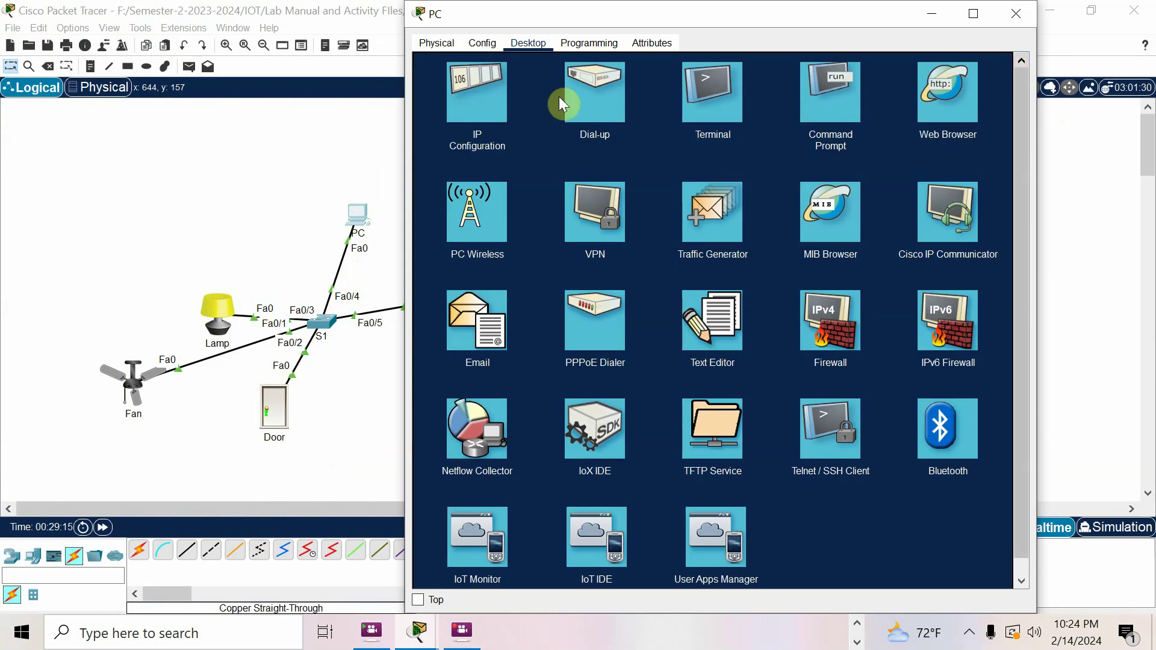
click(950, 109)
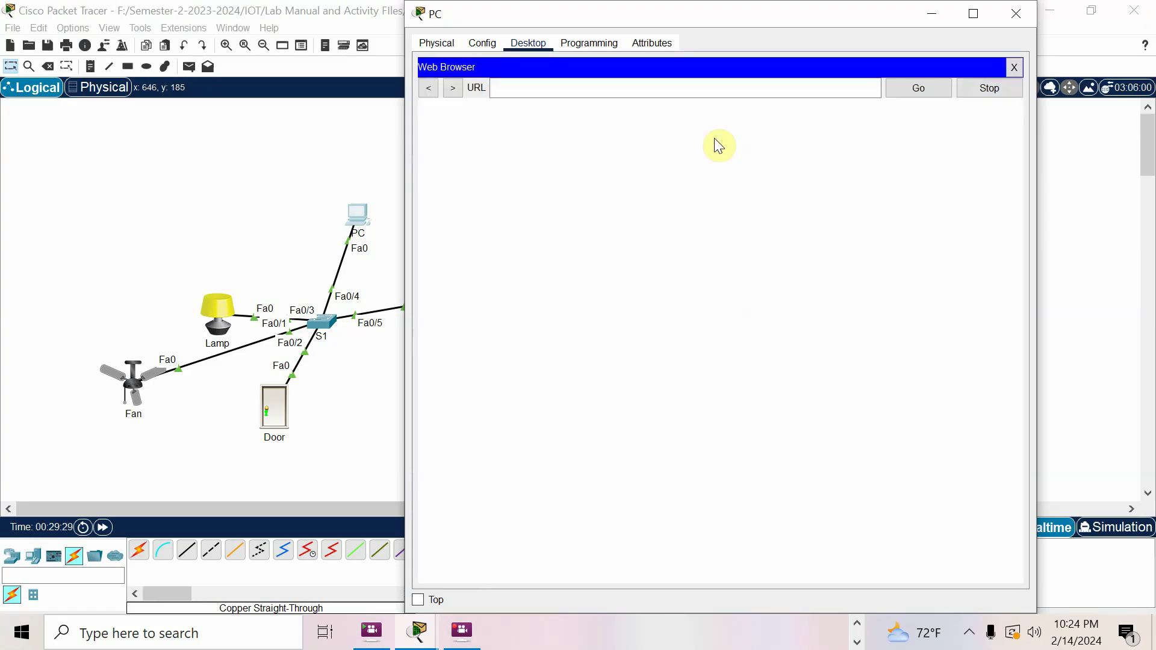
click(707, 84)
text(192.168.10.1)
key(Return)
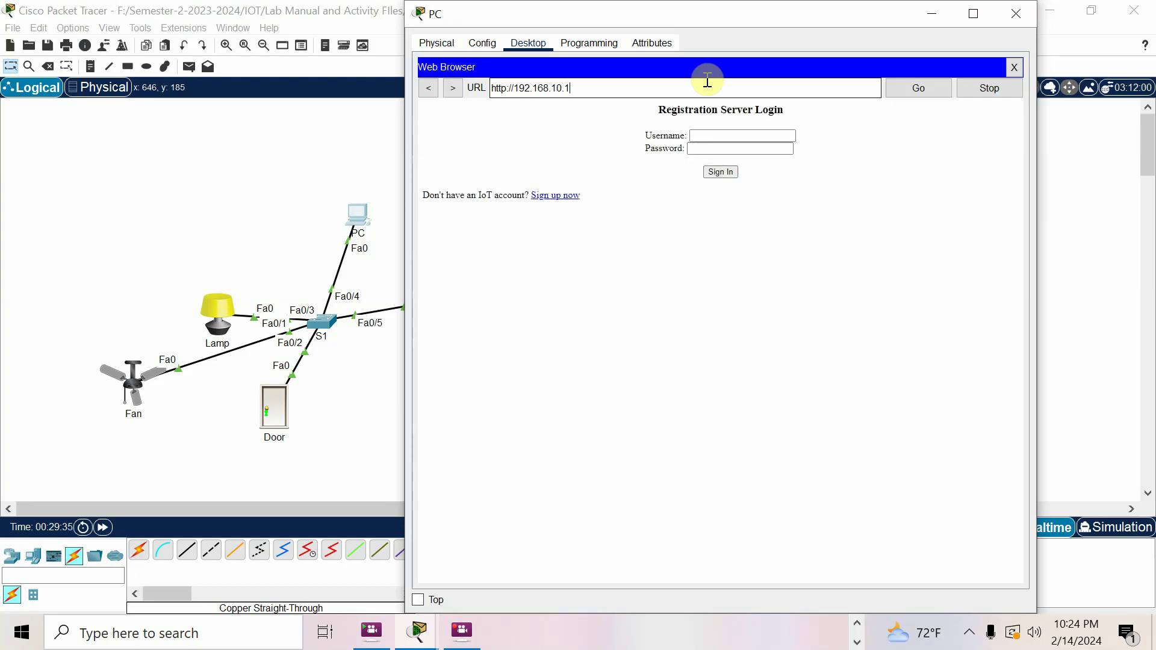
click(326, 443)
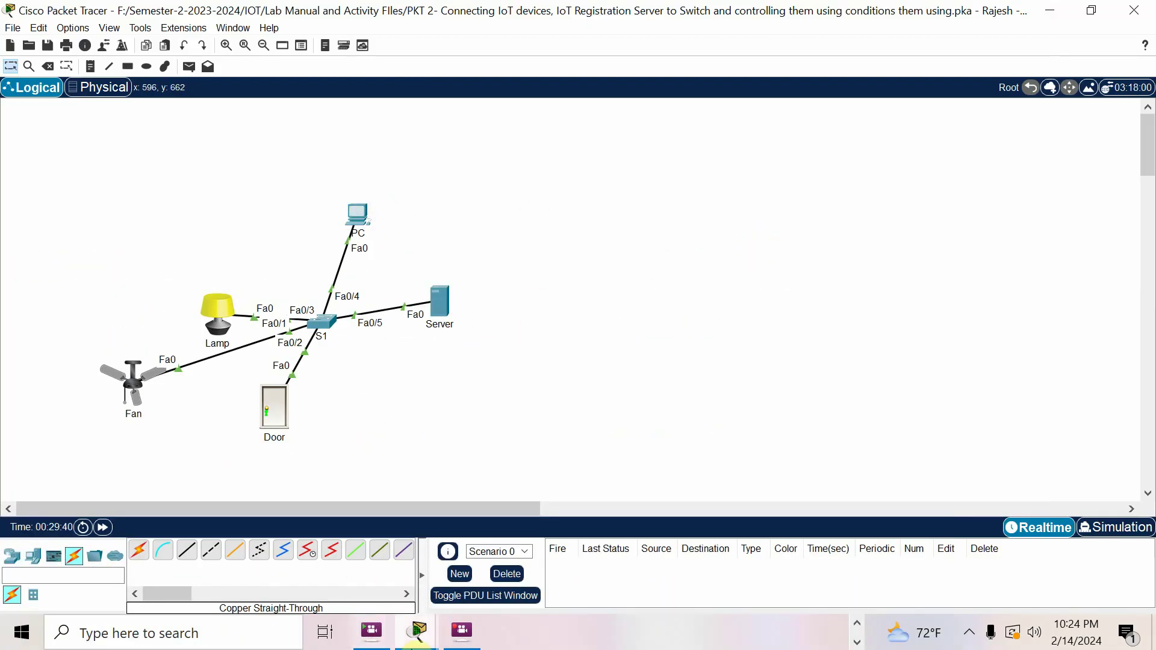
Find the addresses 192.168.10.2 and 192.168.10.1 in the activity instructions
mouse_move(419, 629)
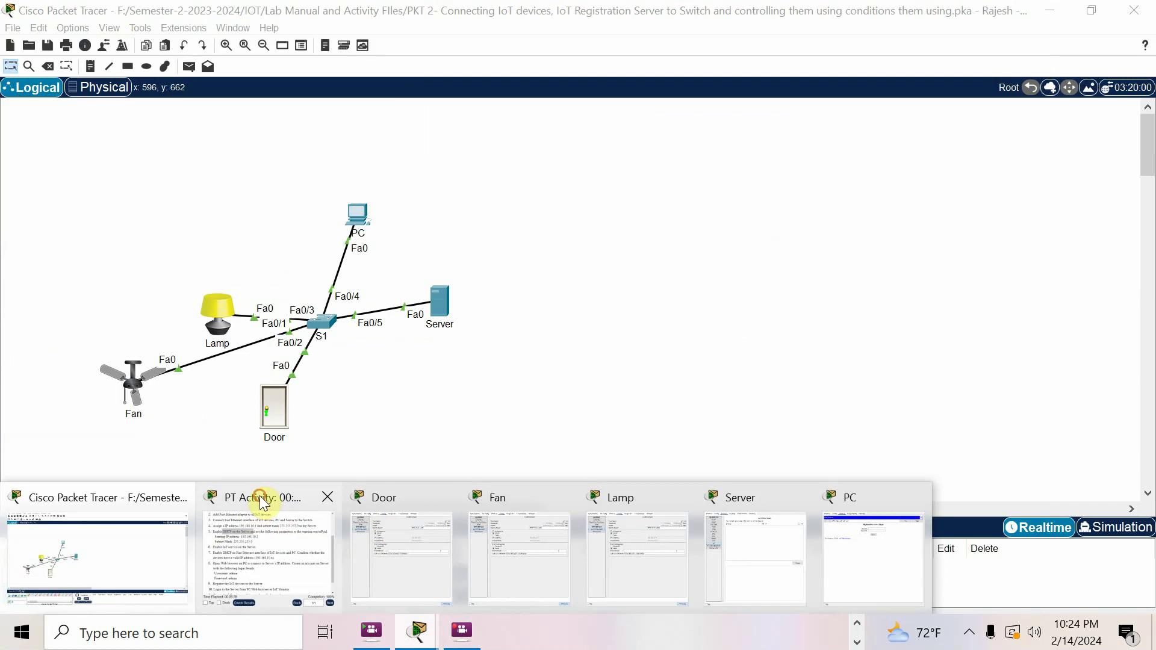
click(256, 518)
scroll(474, 320, up, 2)
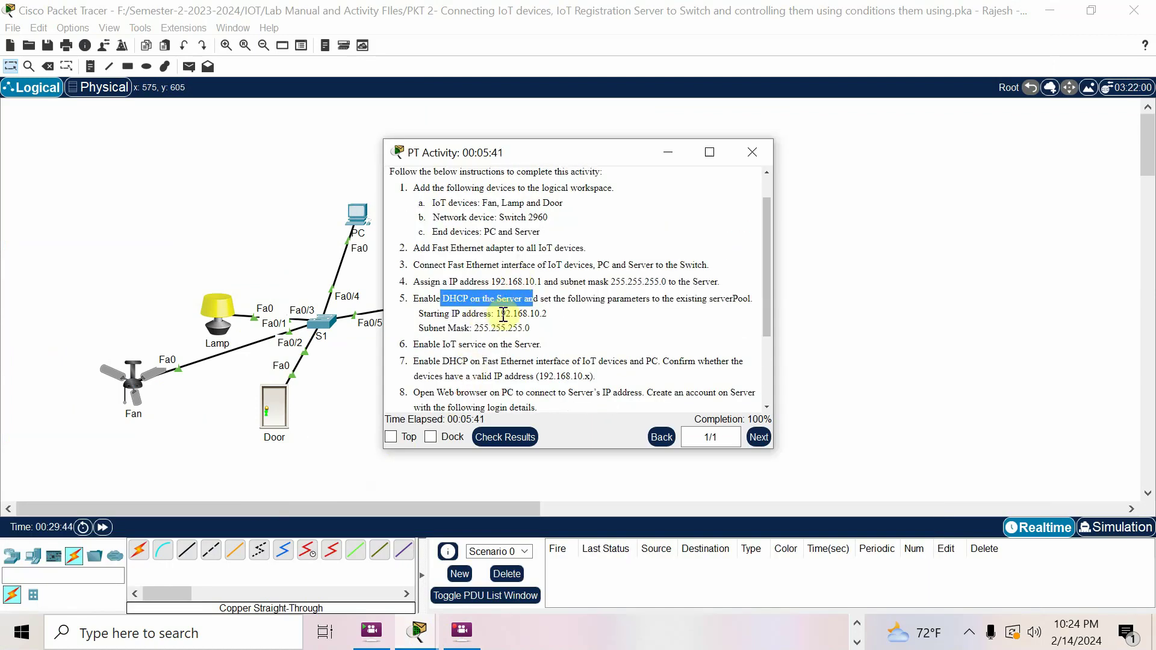
drag(496, 314, 546, 312)
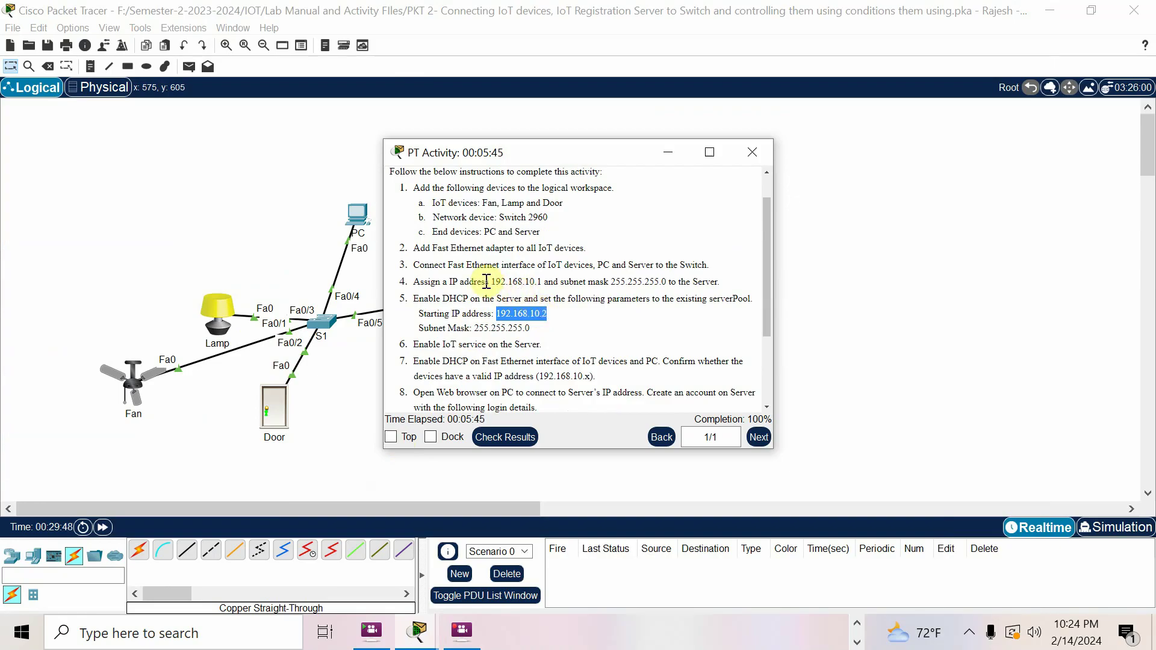
drag(491, 282, 542, 282)
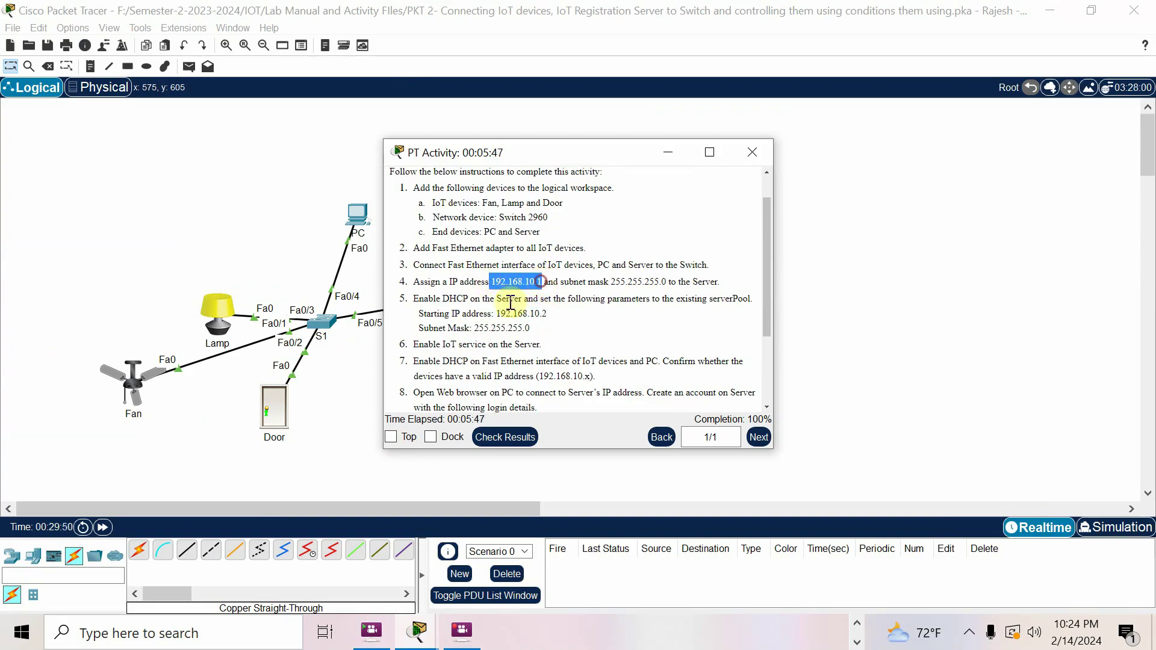
click(335, 423)
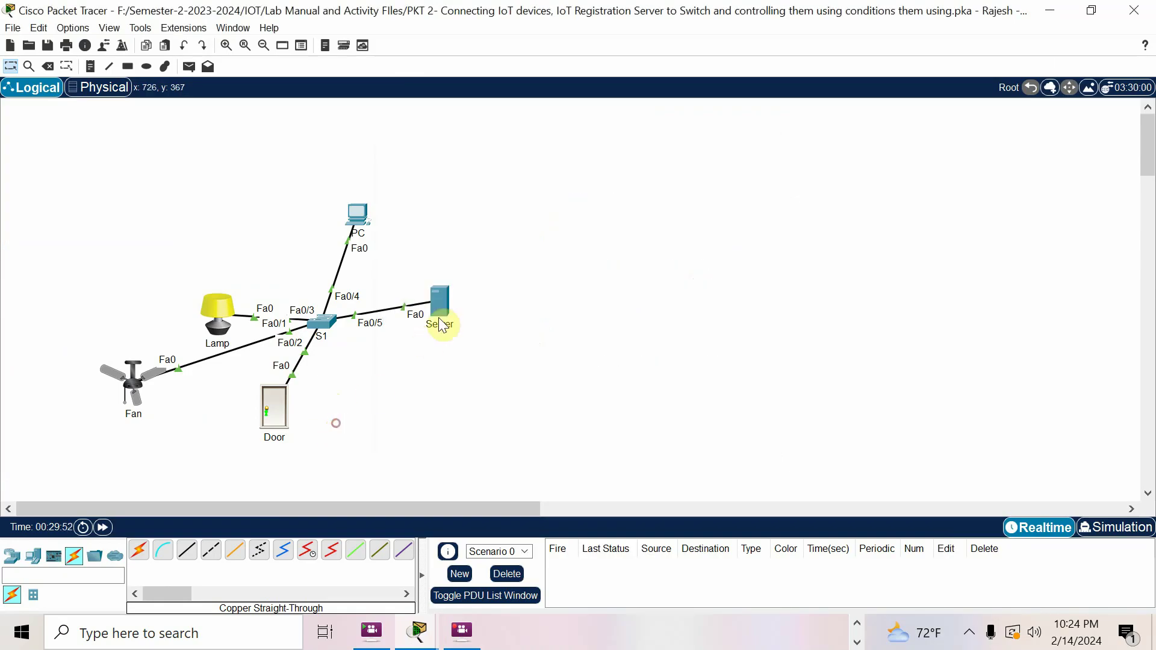
Verify the Server's IP Configuration shows 192.168.10.1
click(445, 305)
click(580, 43)
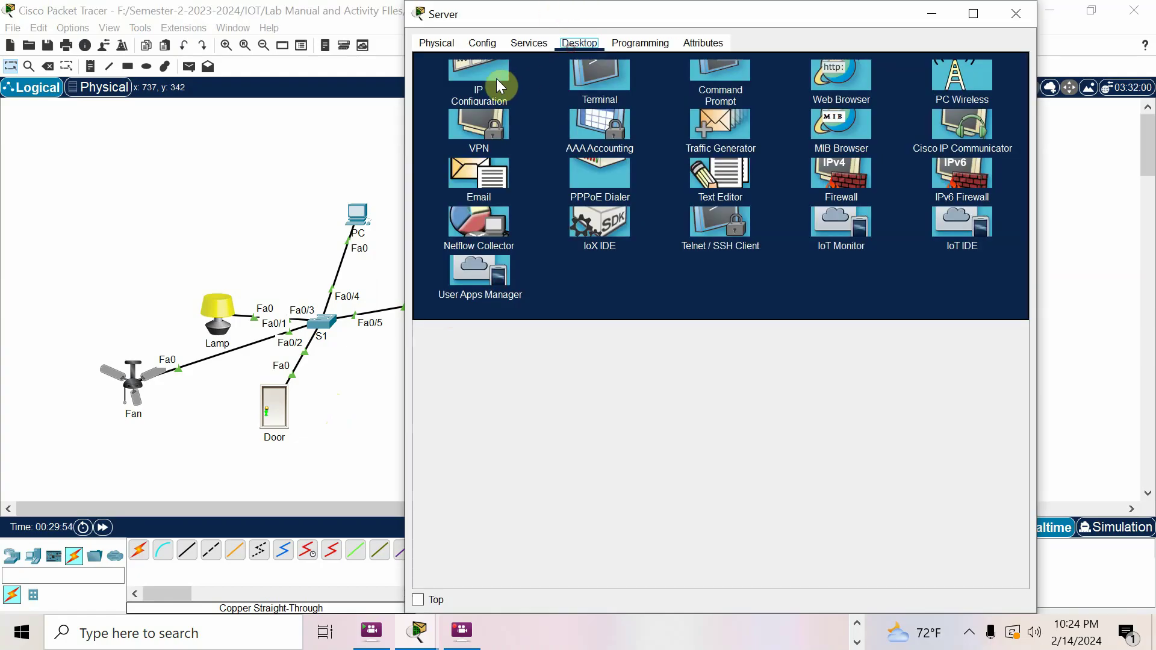
click(494, 79)
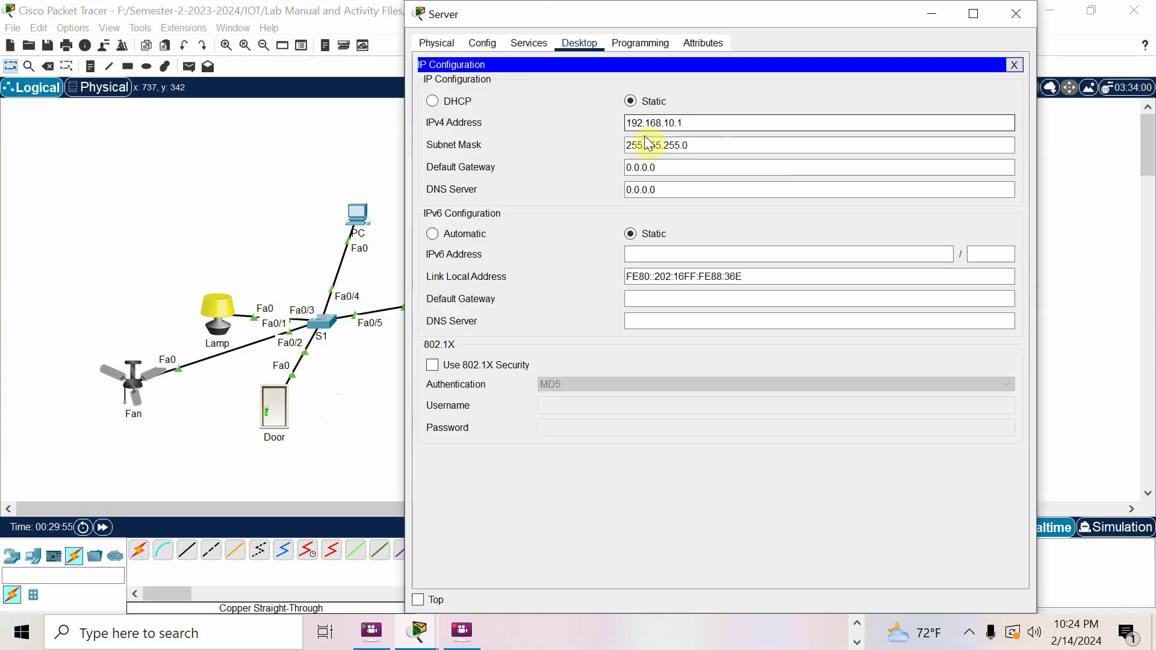
click(324, 417)
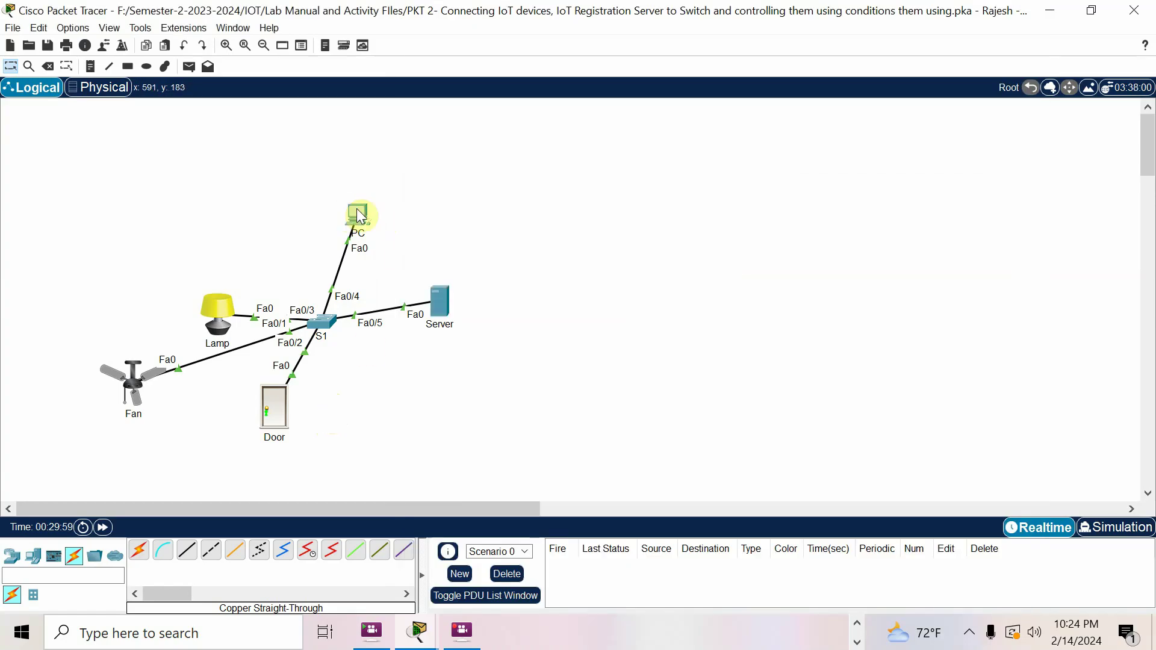
Recheck the activity instructions and reopen the PC's login page
click(416, 632)
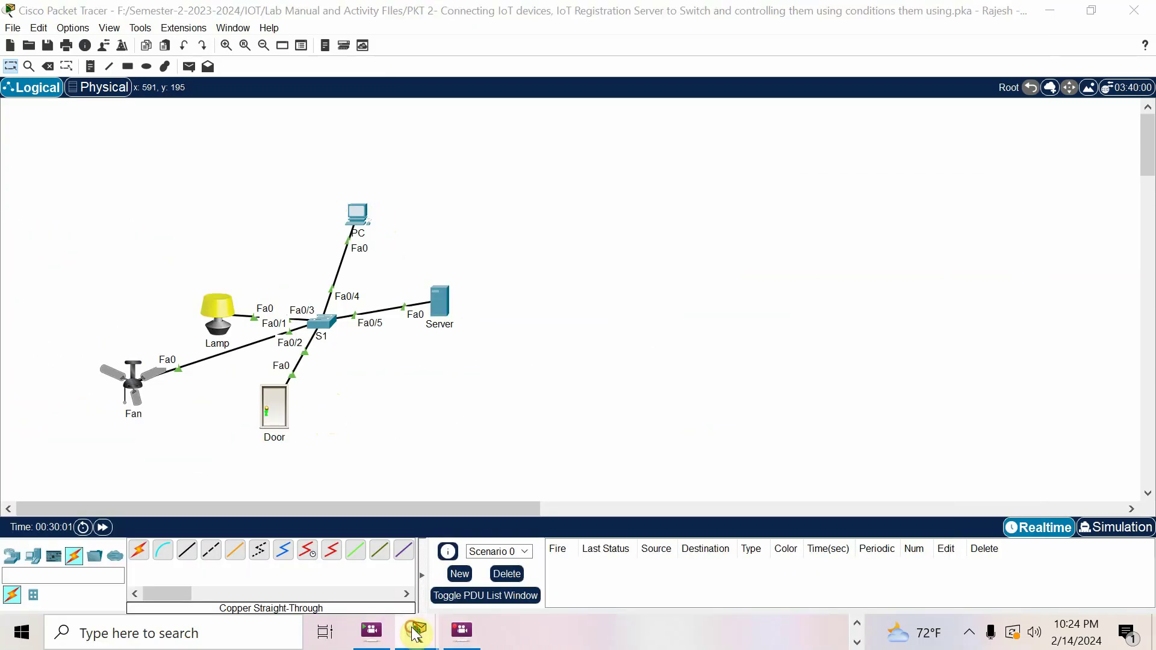
click(274, 547)
scroll(512, 351, down, 2)
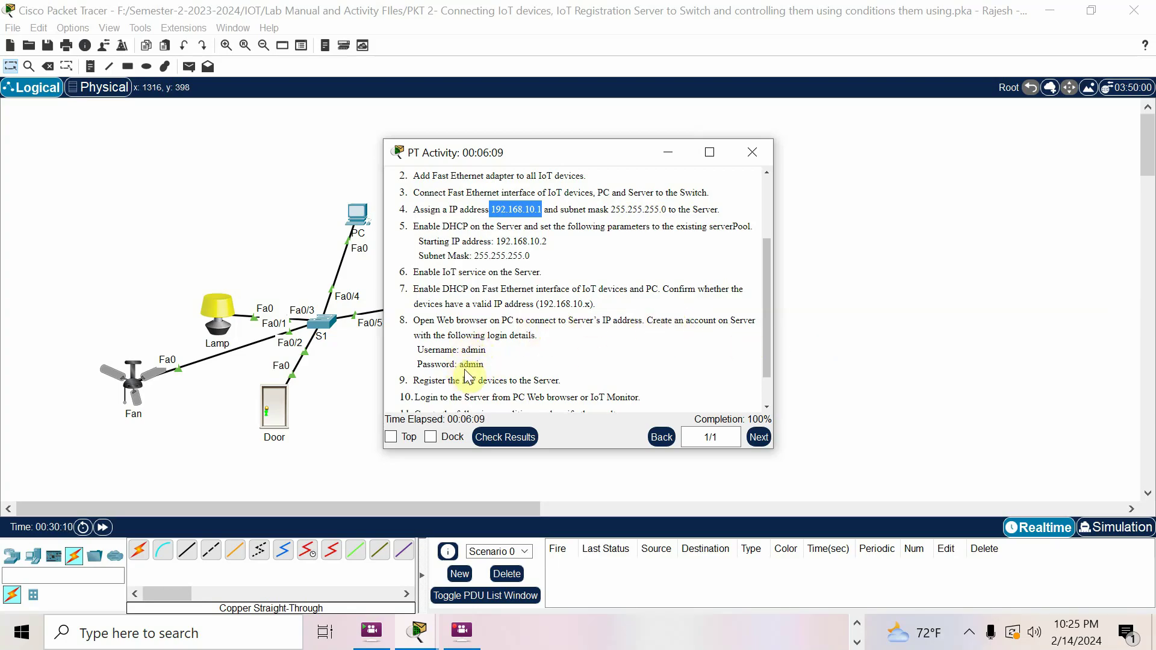
click(378, 215)
click(360, 209)
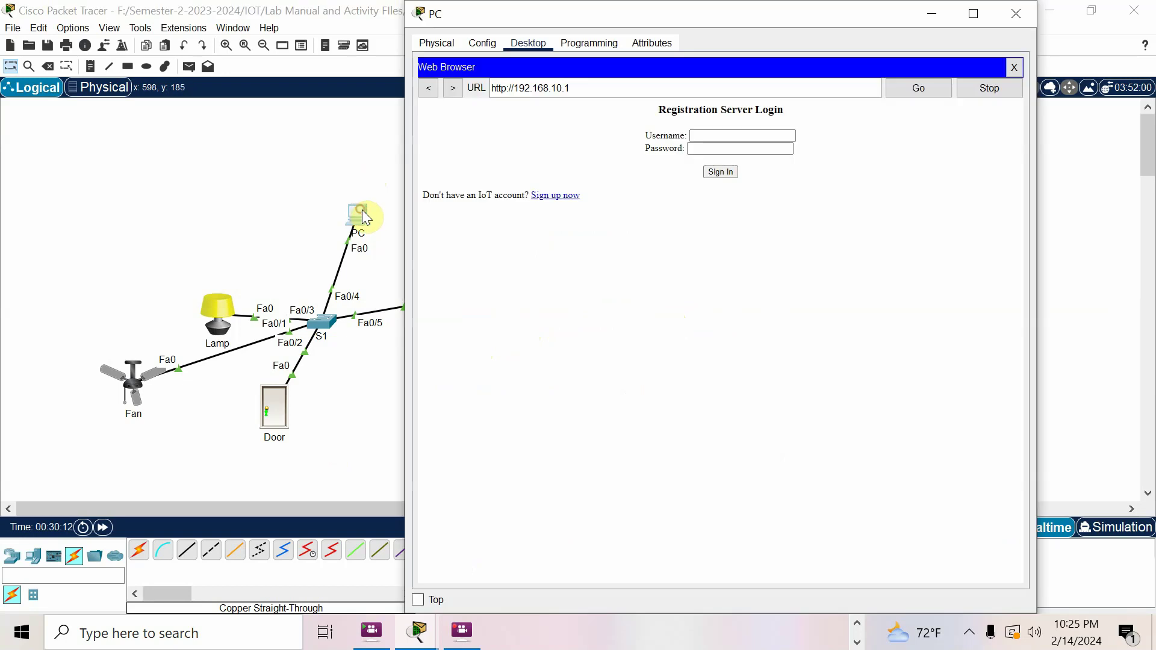
Glance at the activity instructions and bring back the PC's login page
click(420, 639)
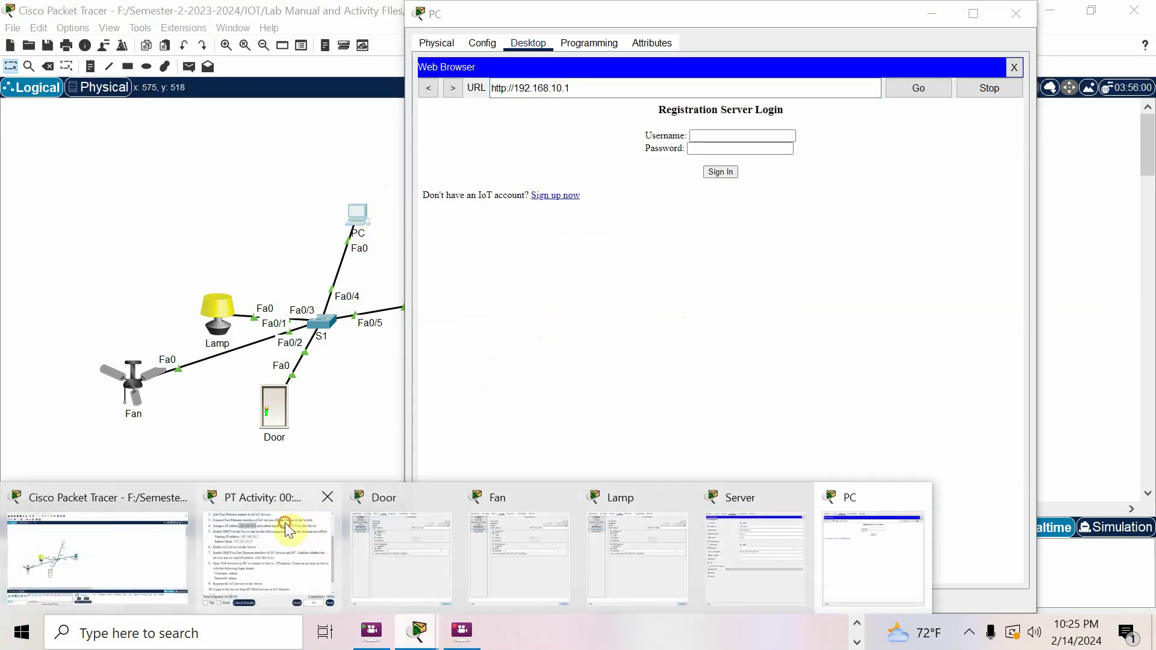
click(284, 522)
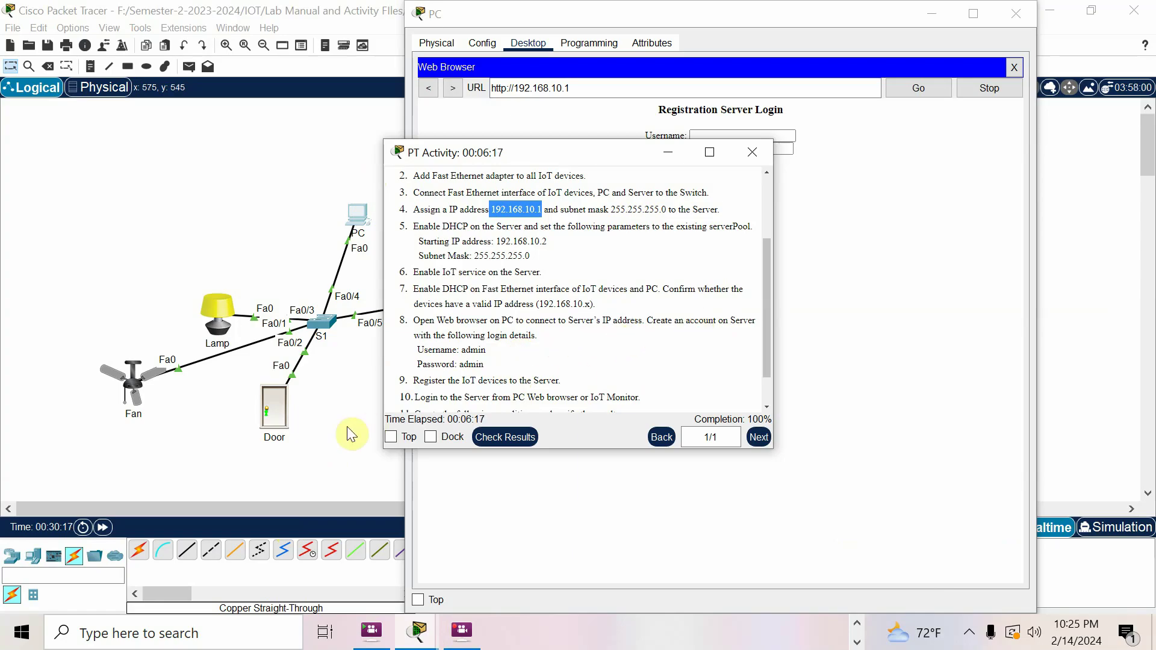
click(349, 434)
click(358, 222)
click(708, 135)
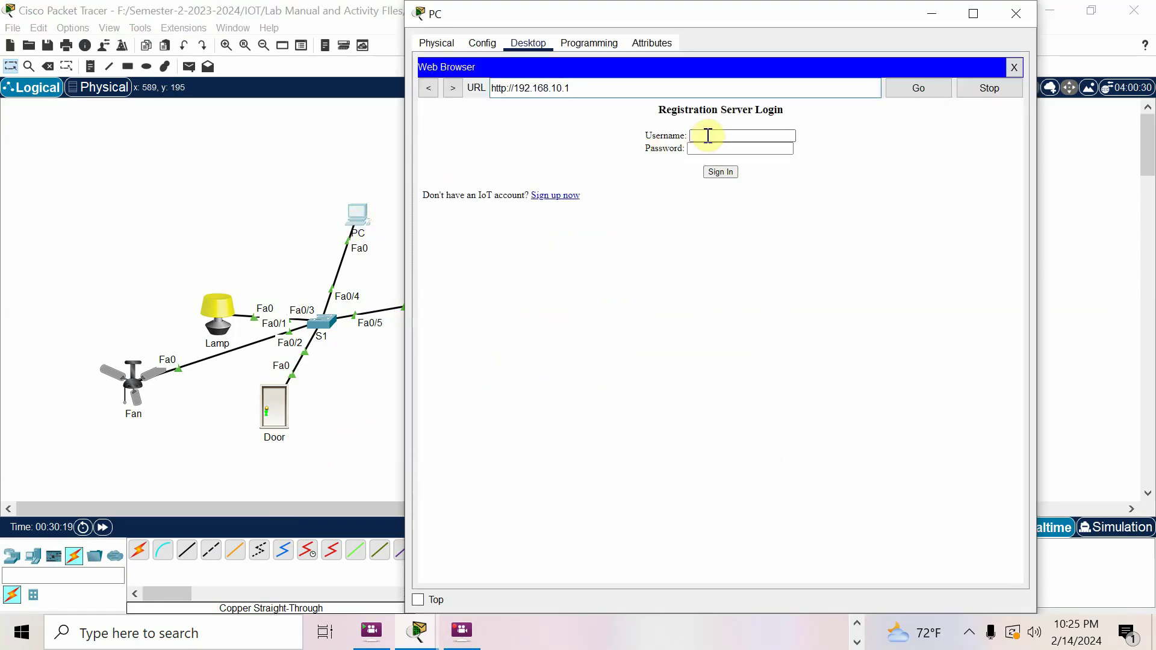
Sign up for a new account with a username and password, reaching the Devices page
click(567, 197)
click(720, 134)
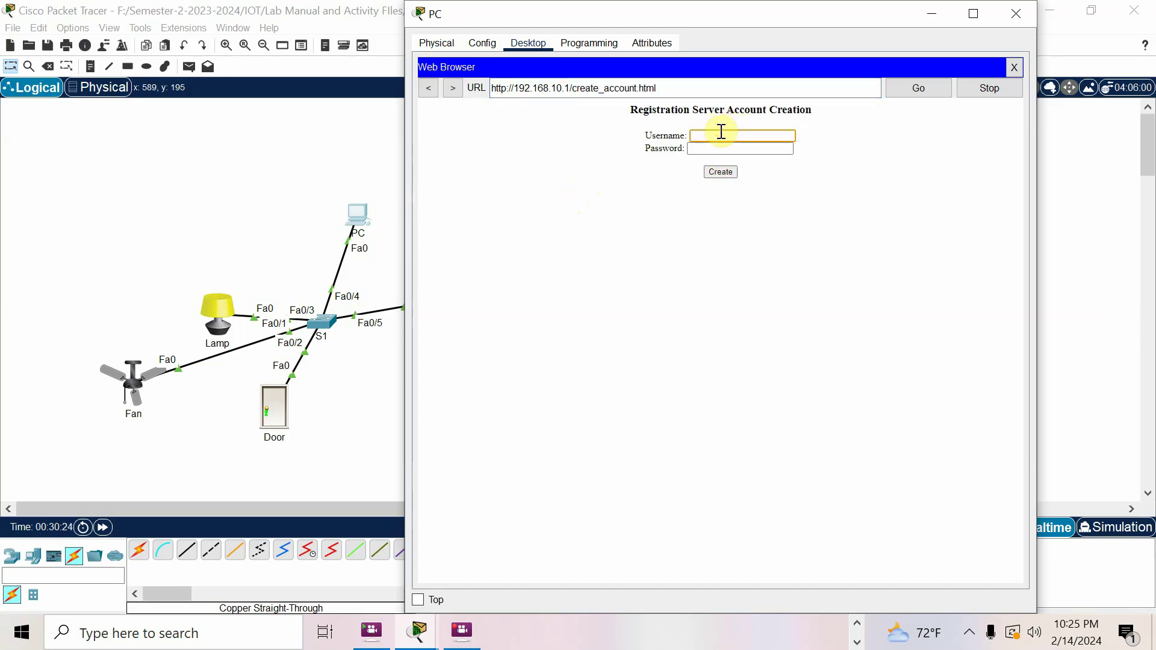
click(694, 149)
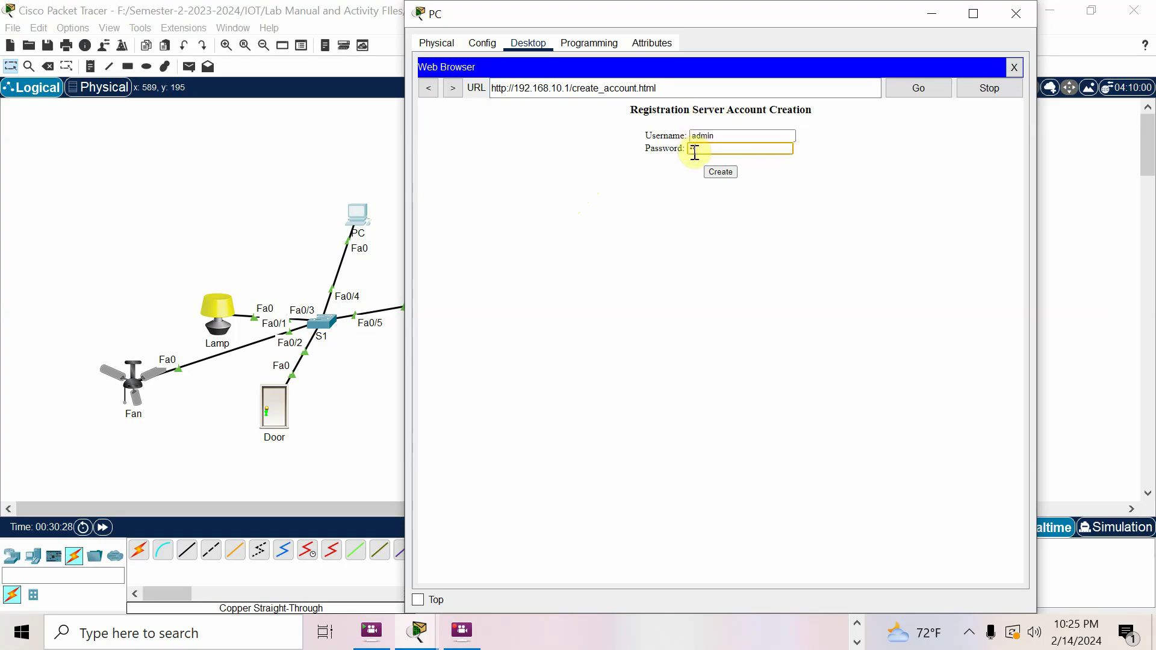
text(dmin)
click(719, 172)
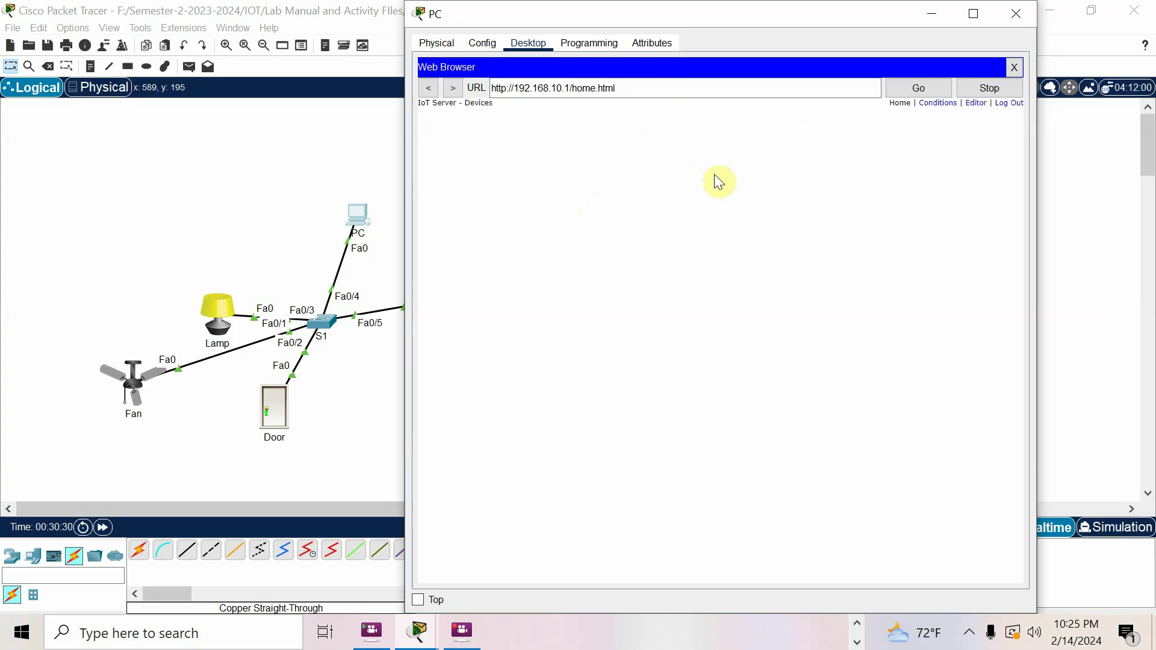
click(354, 470)
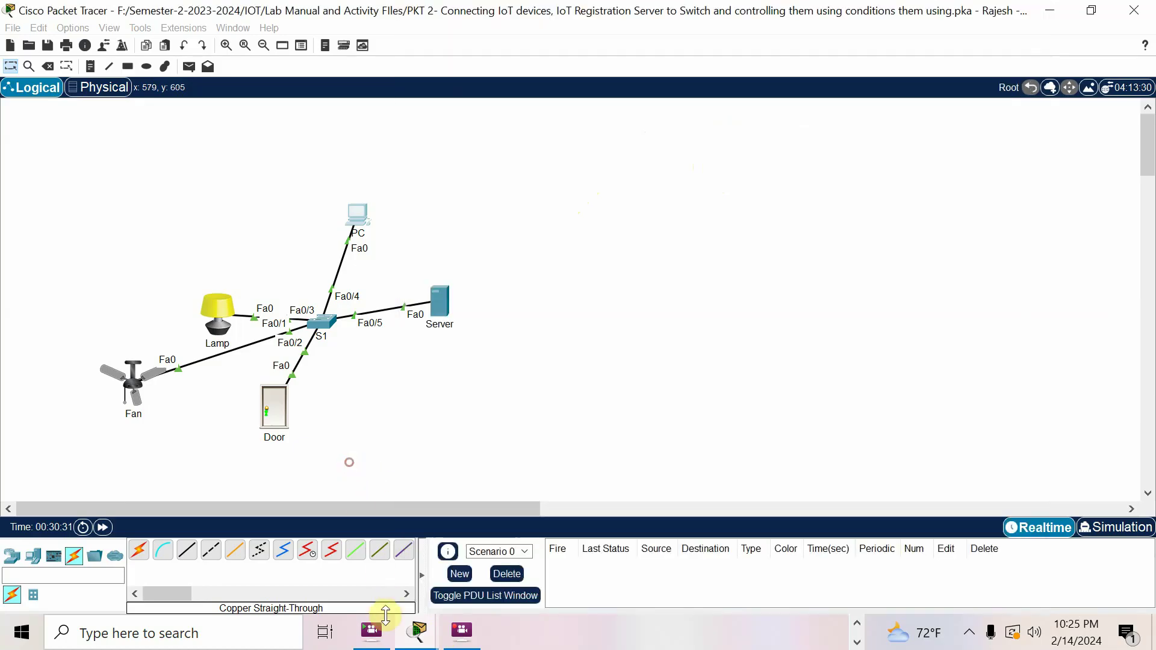
click(359, 213)
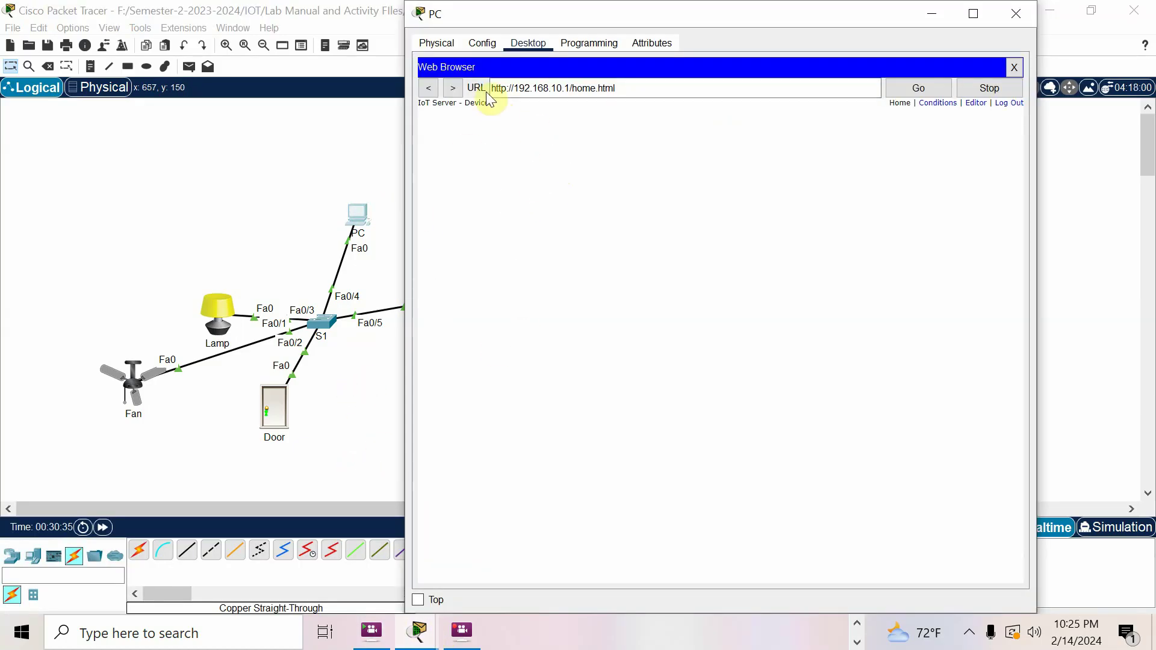
click(350, 439)
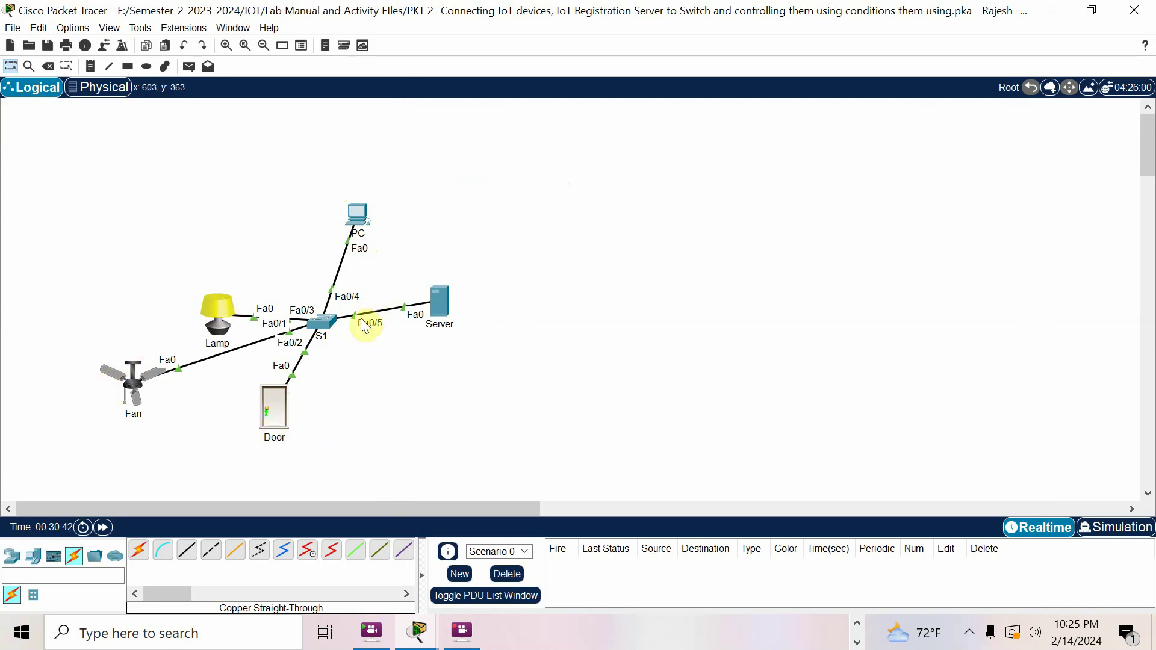
Connect the Door to remote server 192.168.10.1 with the login credentials and check the PC's device list
click(268, 417)
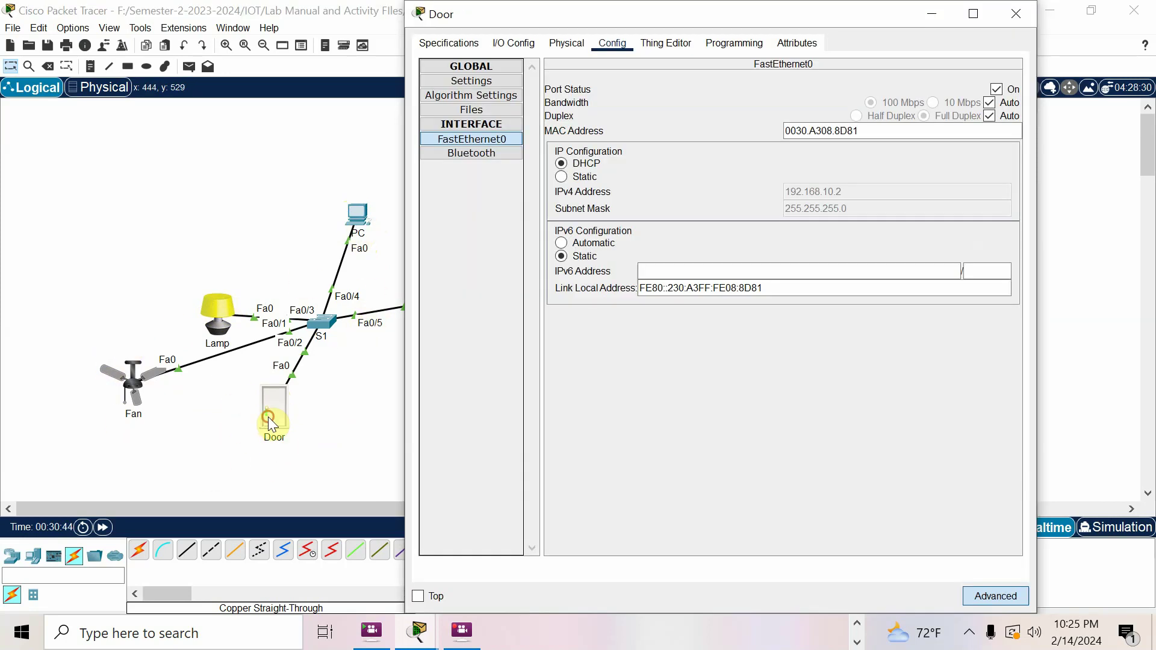
click(513, 44)
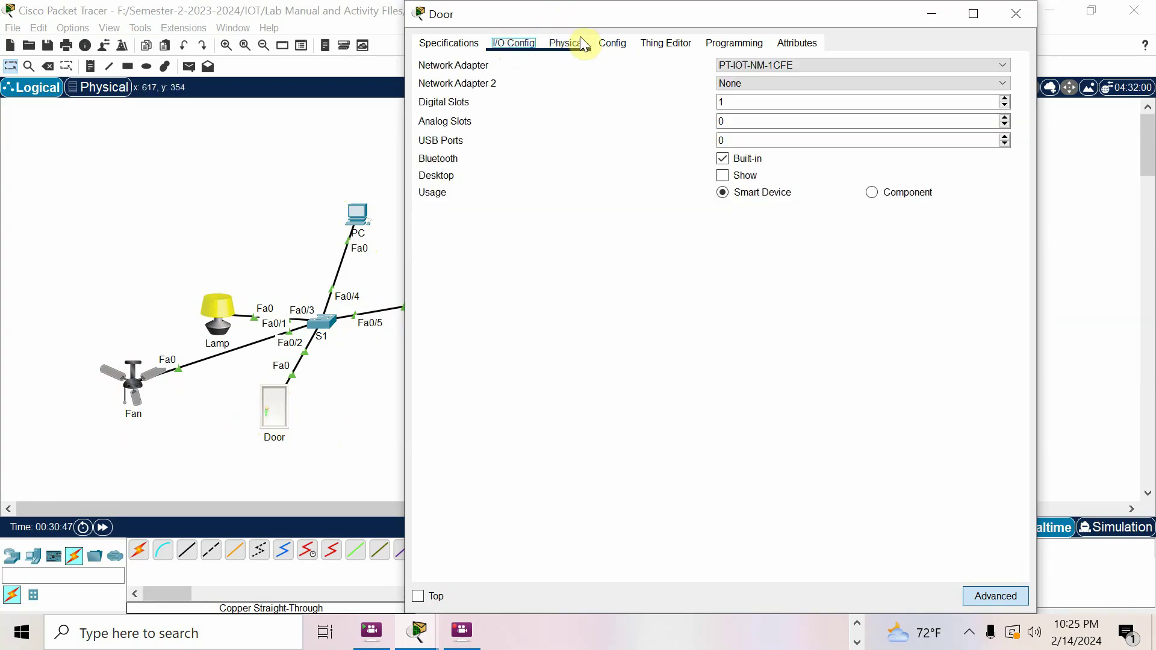
click(613, 42)
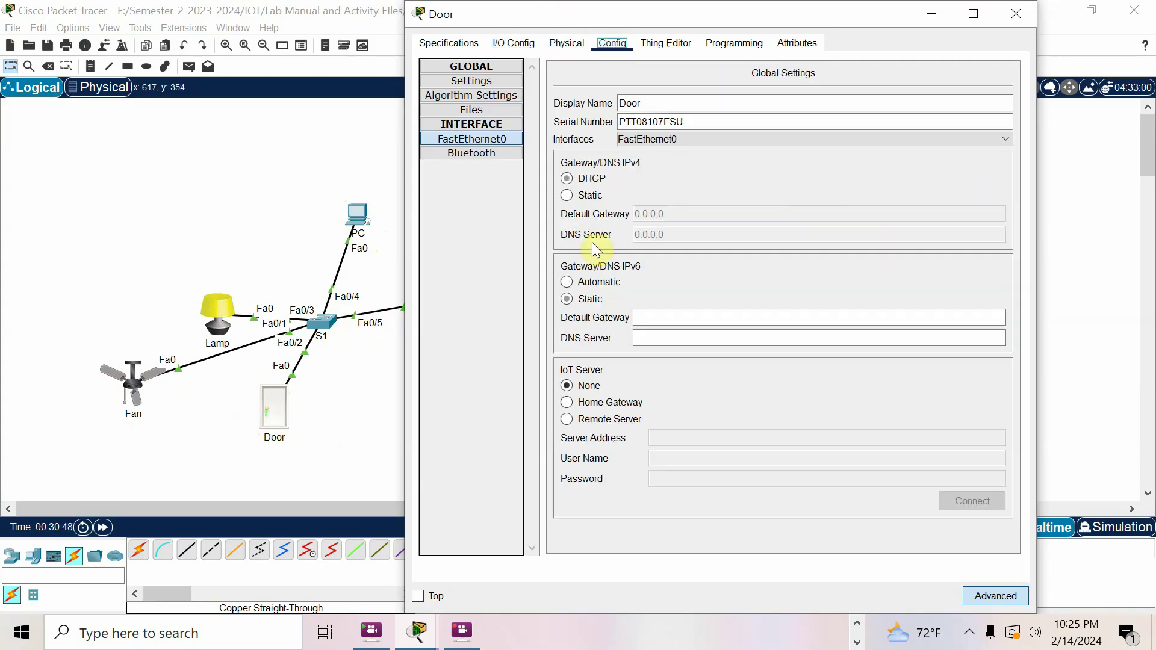
click(613, 421)
click(667, 439)
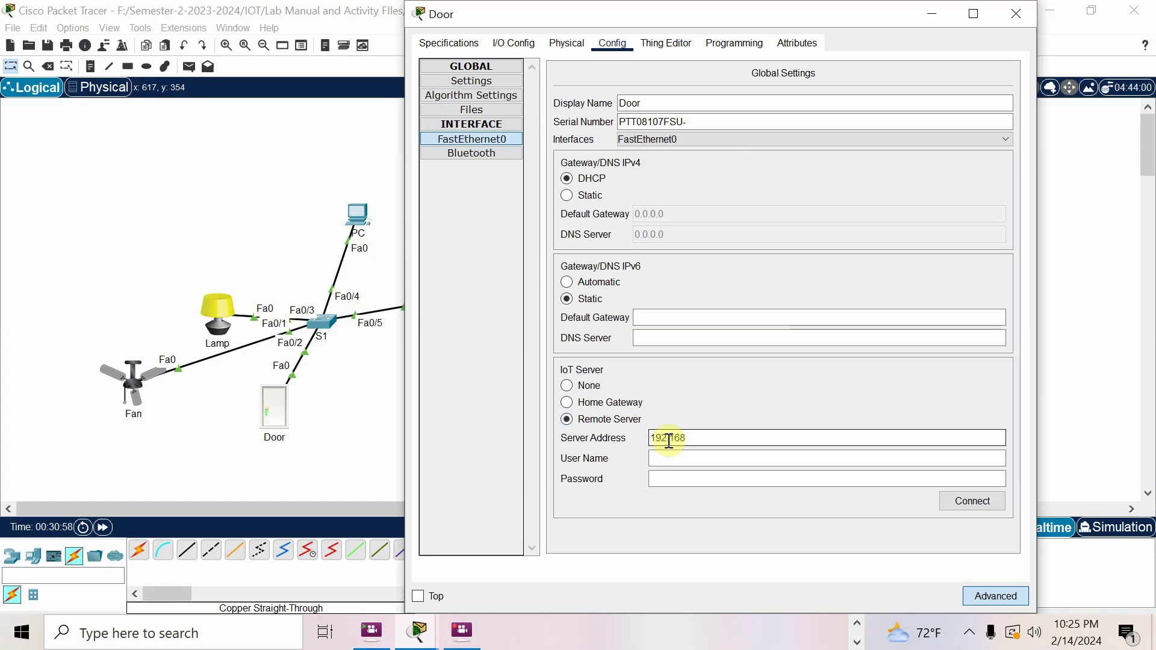
text(.10.1)
click(667, 458)
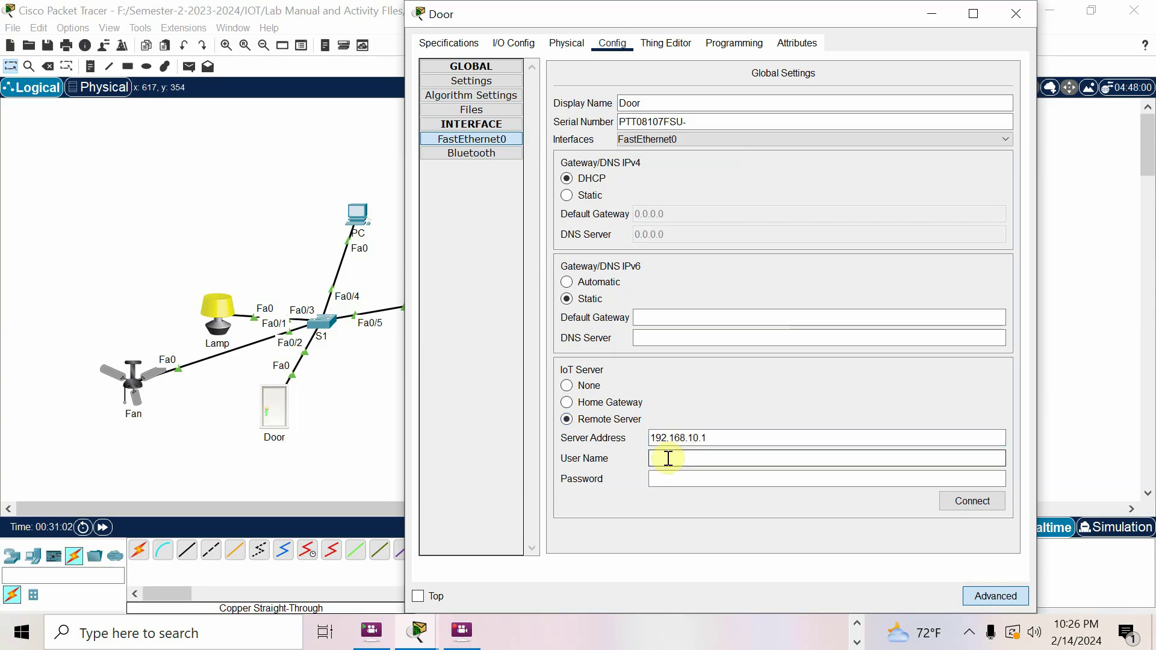
click(669, 476)
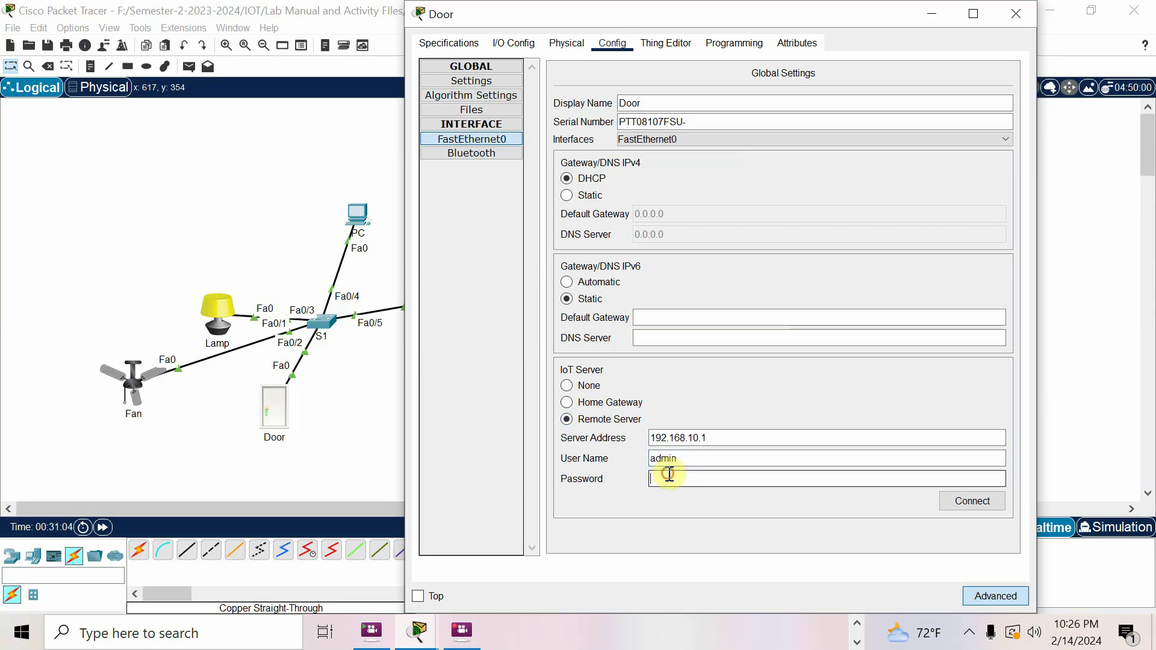
text(admin)
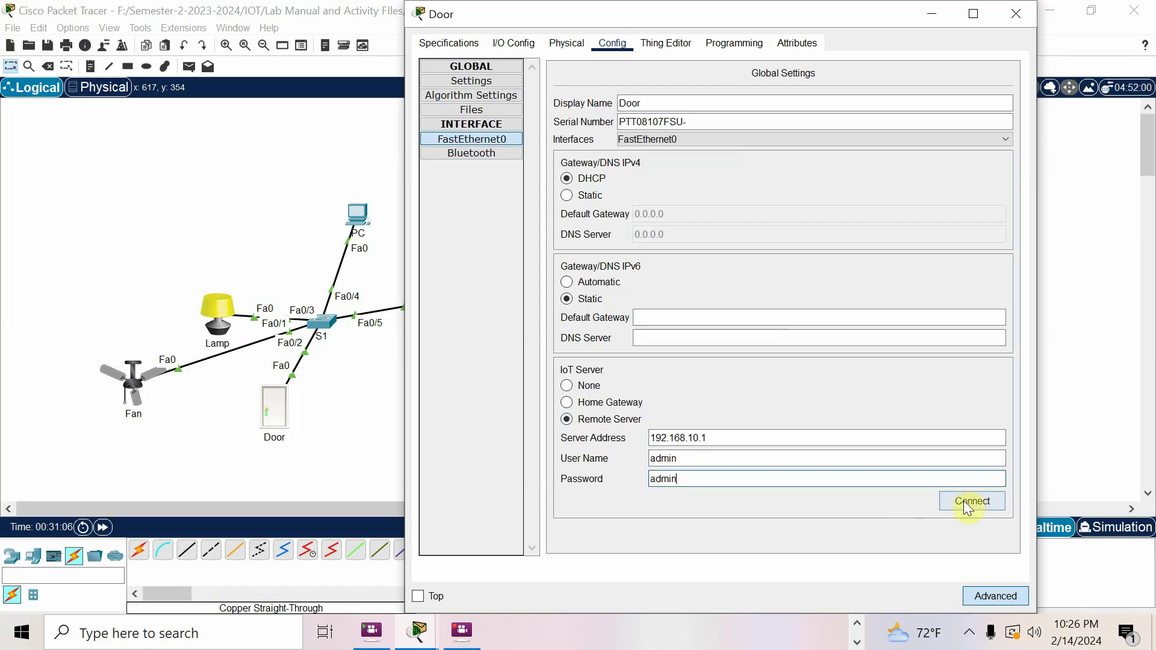
click(971, 501)
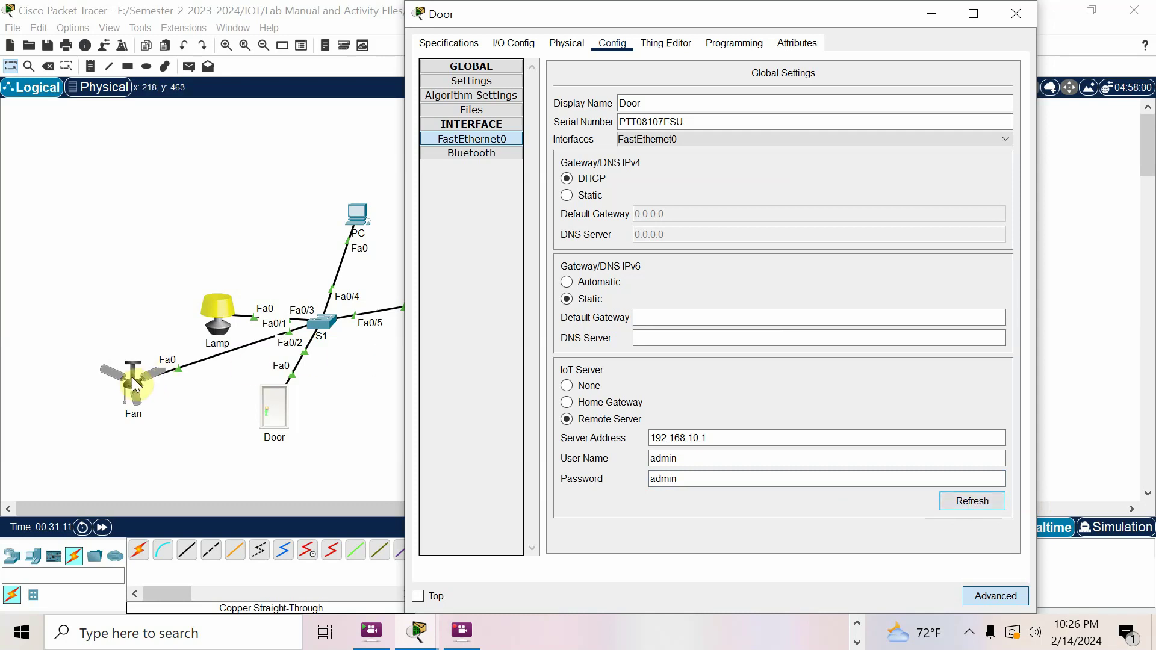
click(360, 213)
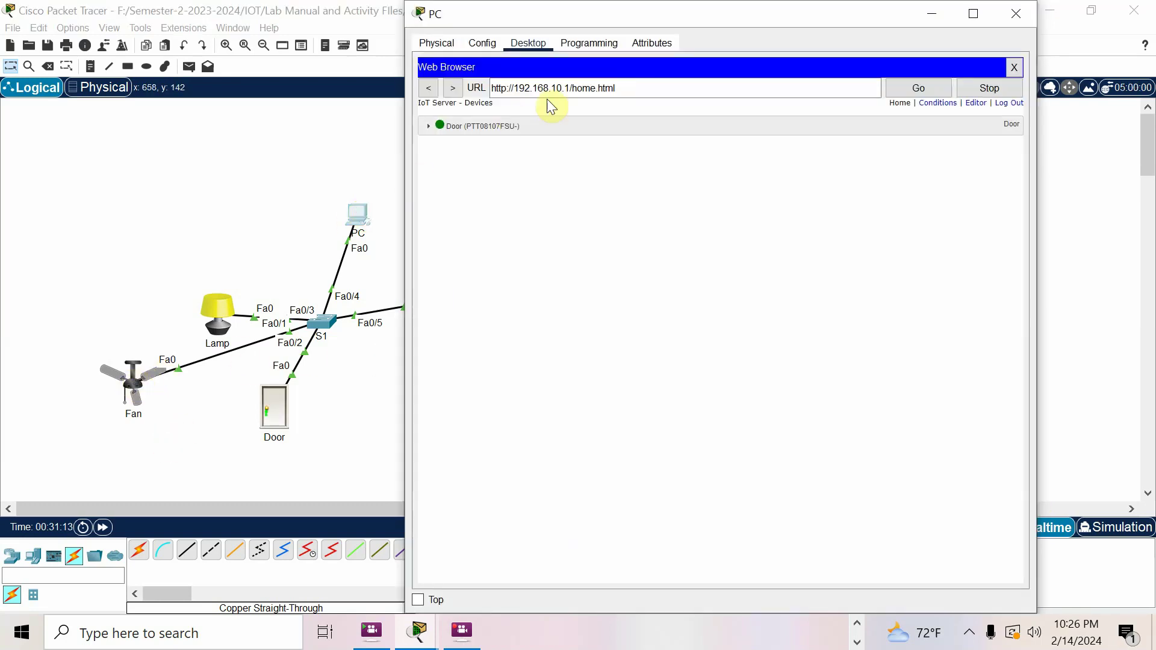
Choose Remote Server as the Fan's IoT server in its Config settings
click(138, 386)
click(138, 386)
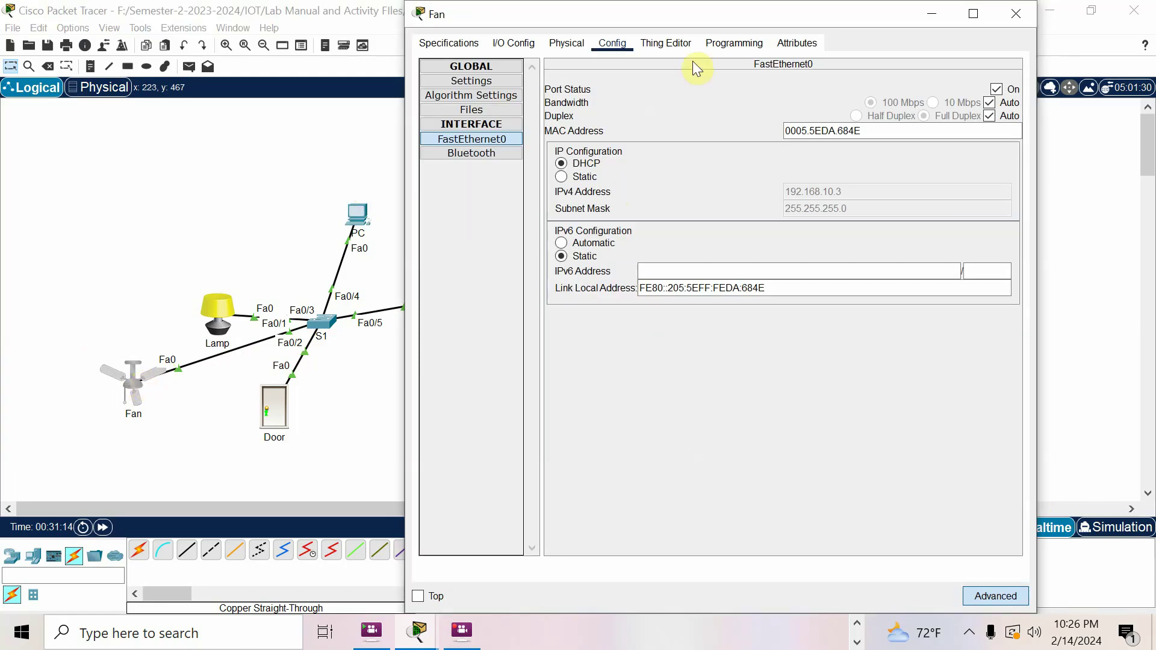
click(511, 46)
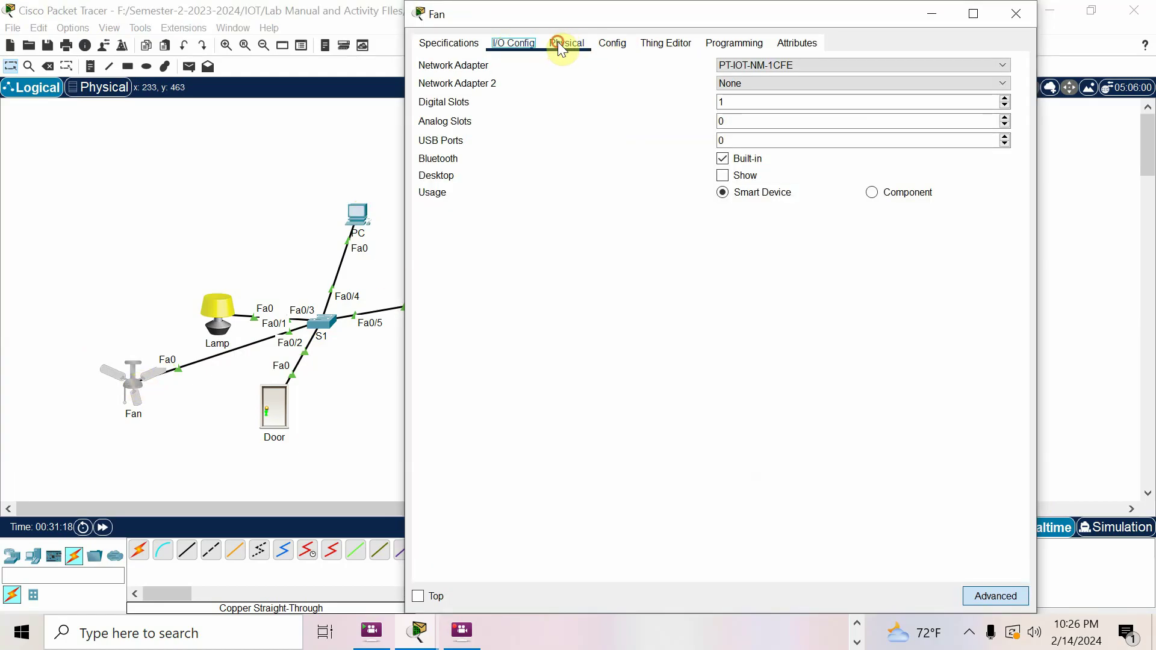
click(561, 45)
click(611, 43)
click(589, 421)
click(671, 438)
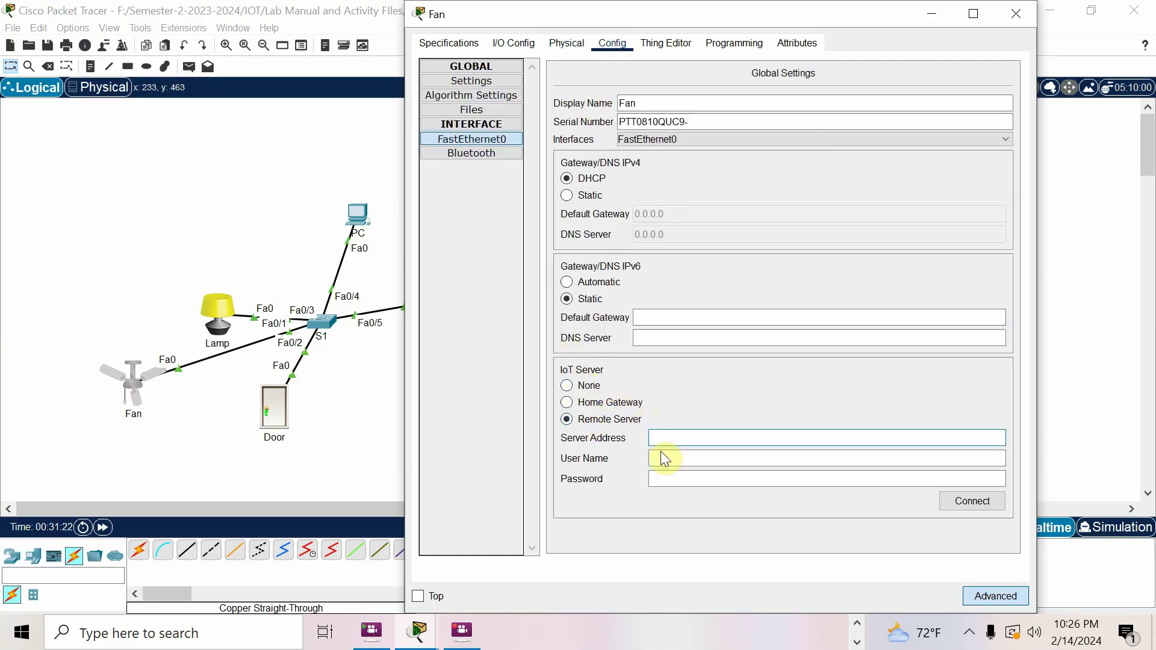
drag(669, 18, 802, 53)
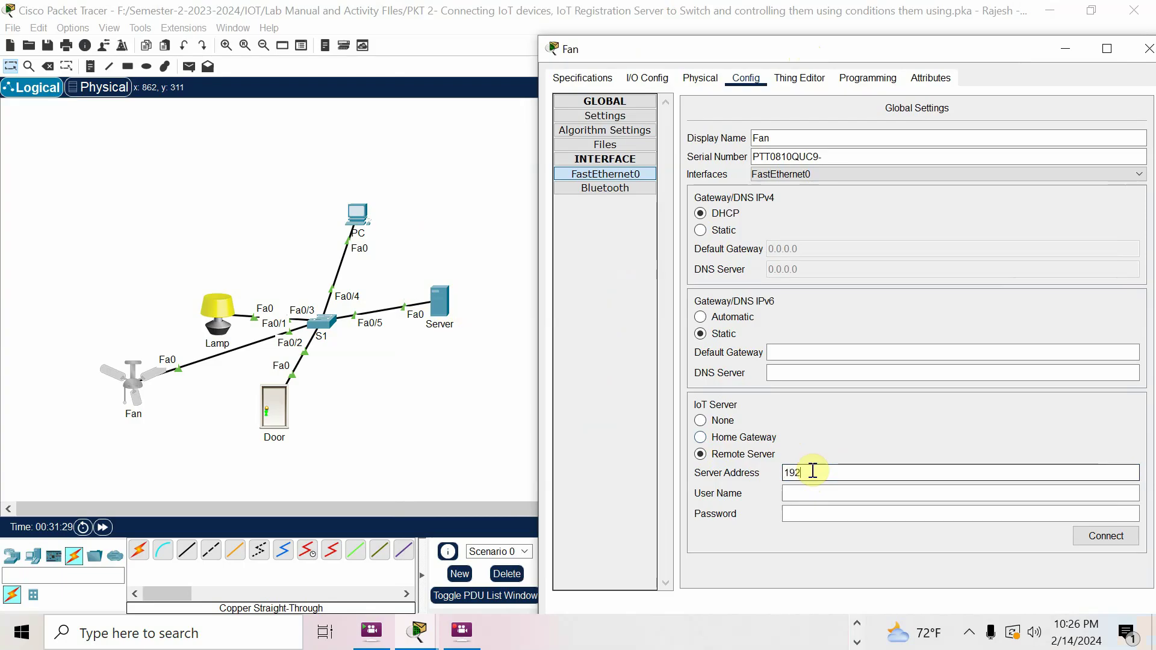
Enter server address 192.168.10.1 with the user name and password, and connect the Fan
text(.168.10.1)
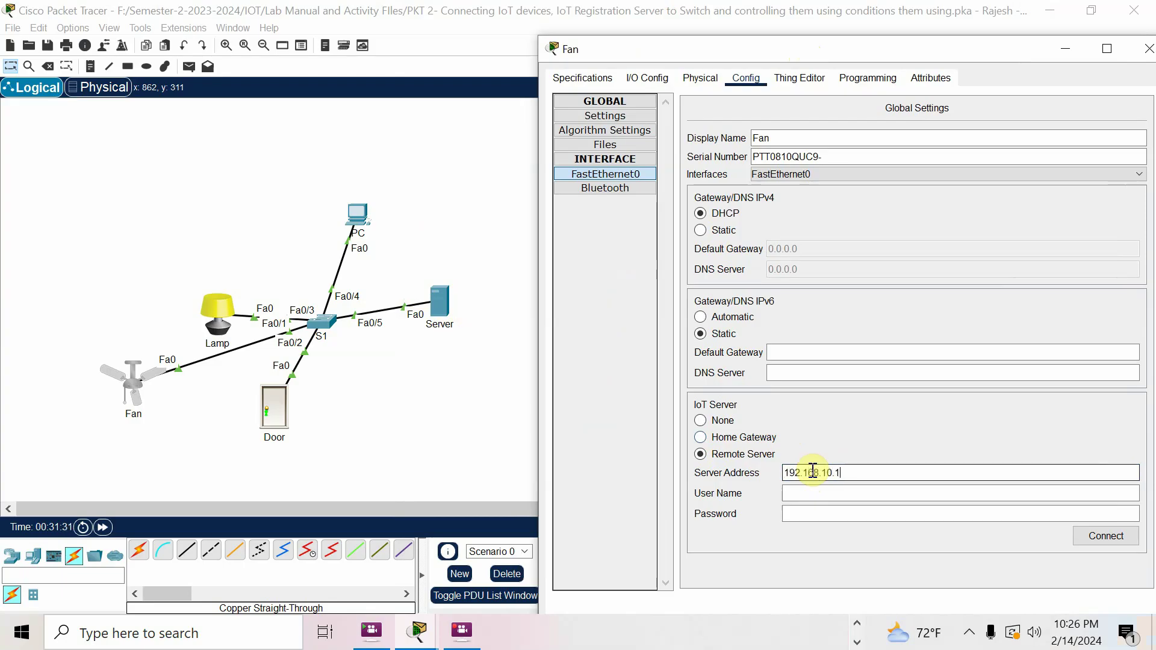
click(812, 492)
text(admin)
click(811, 510)
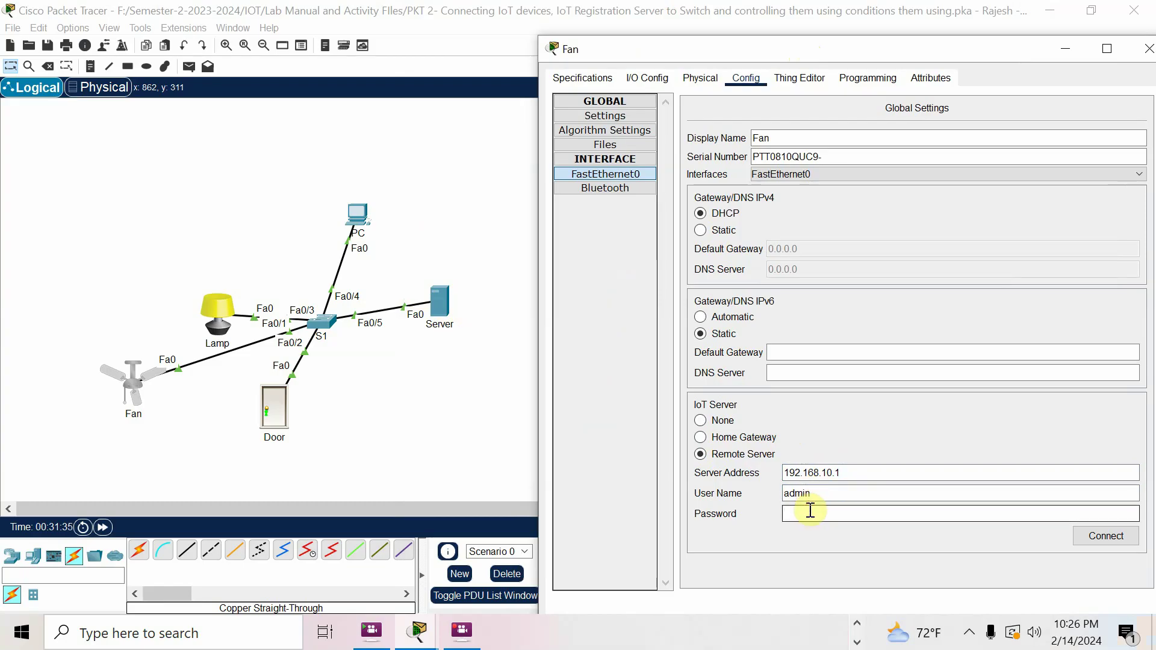
text(cis)
key(BackSpace)
key(BackSpace)
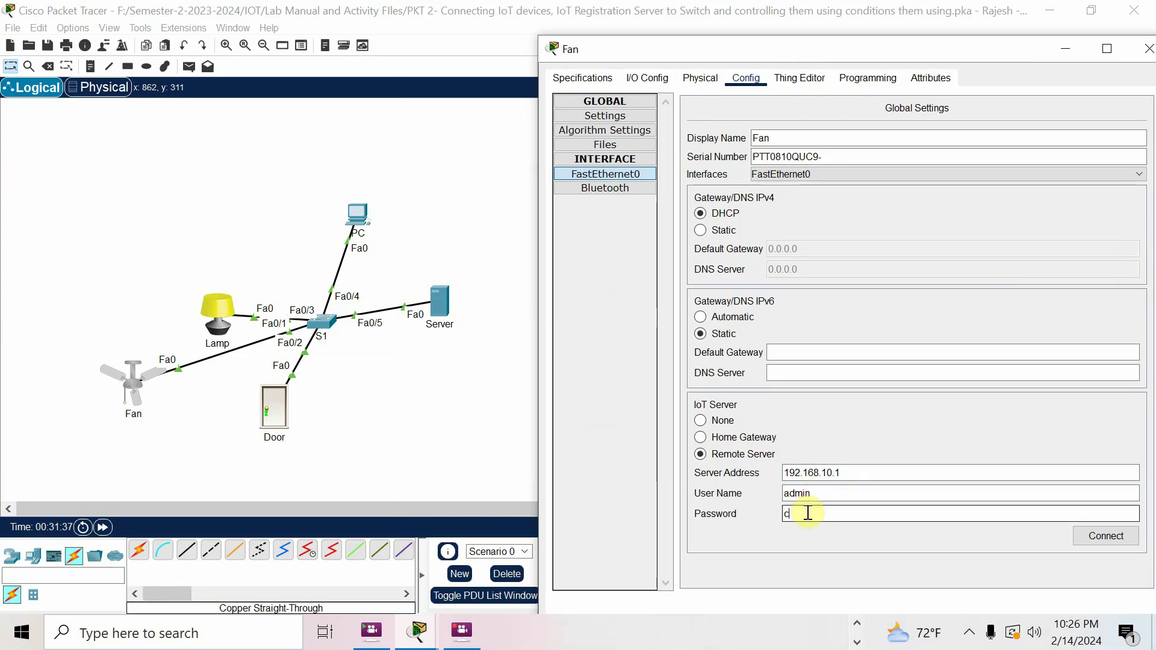
text(admin)
click(1076, 539)
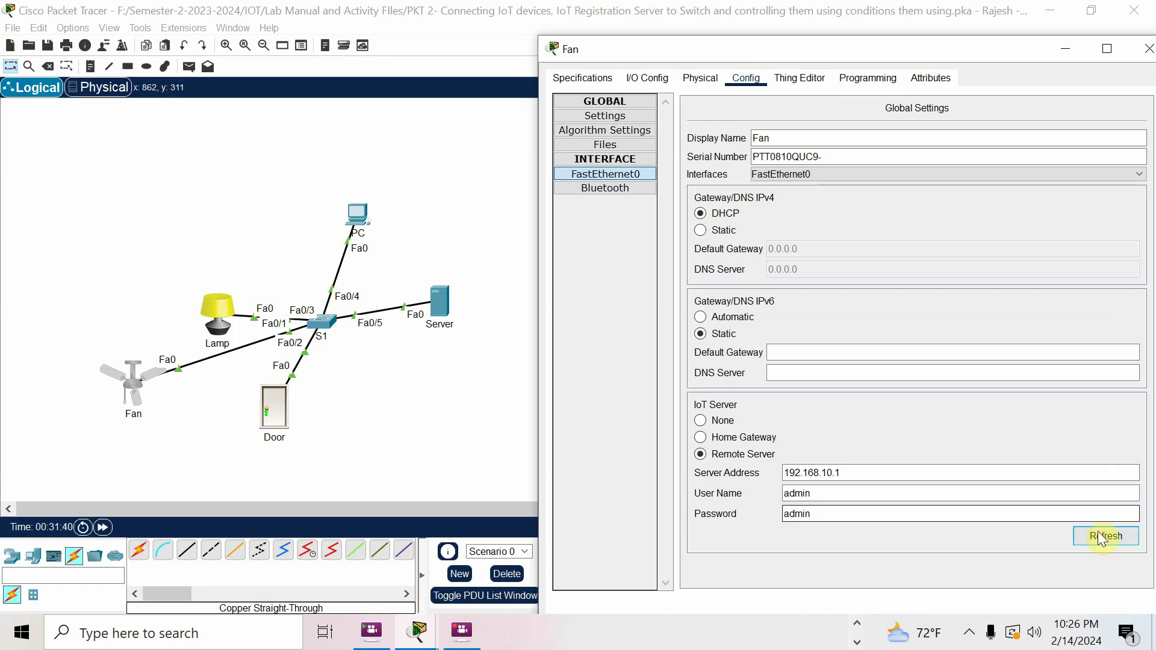
Drag the Lamp higher on the canvas and open its settings
click(205, 305)
drag(189, 263, 199, 277)
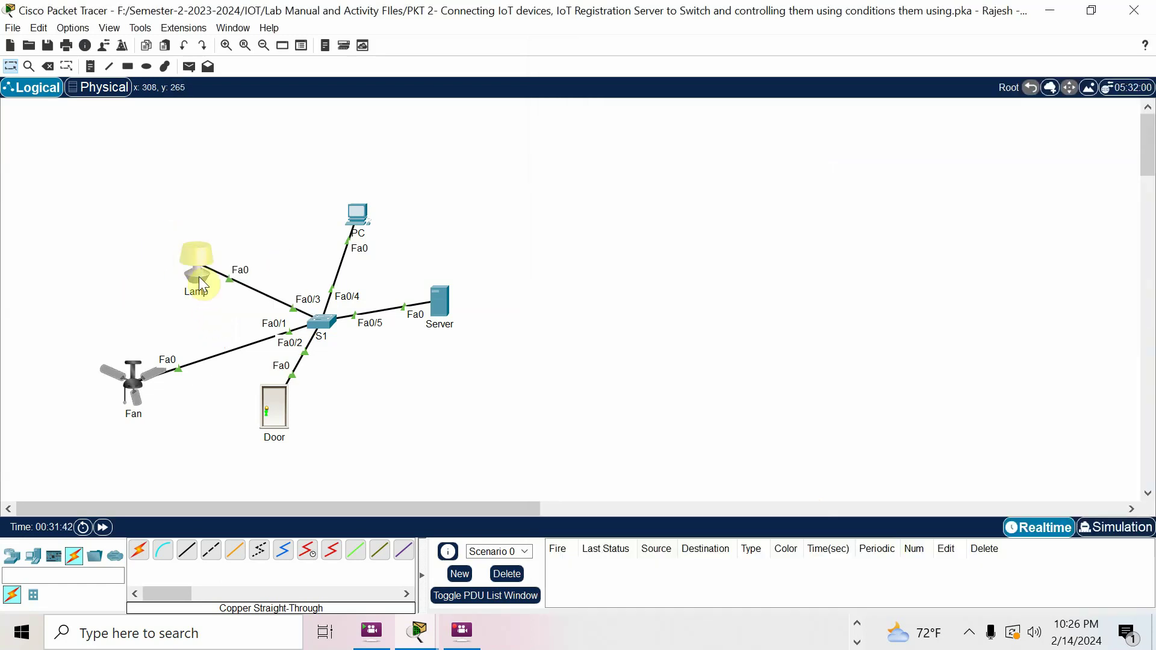
click(200, 267)
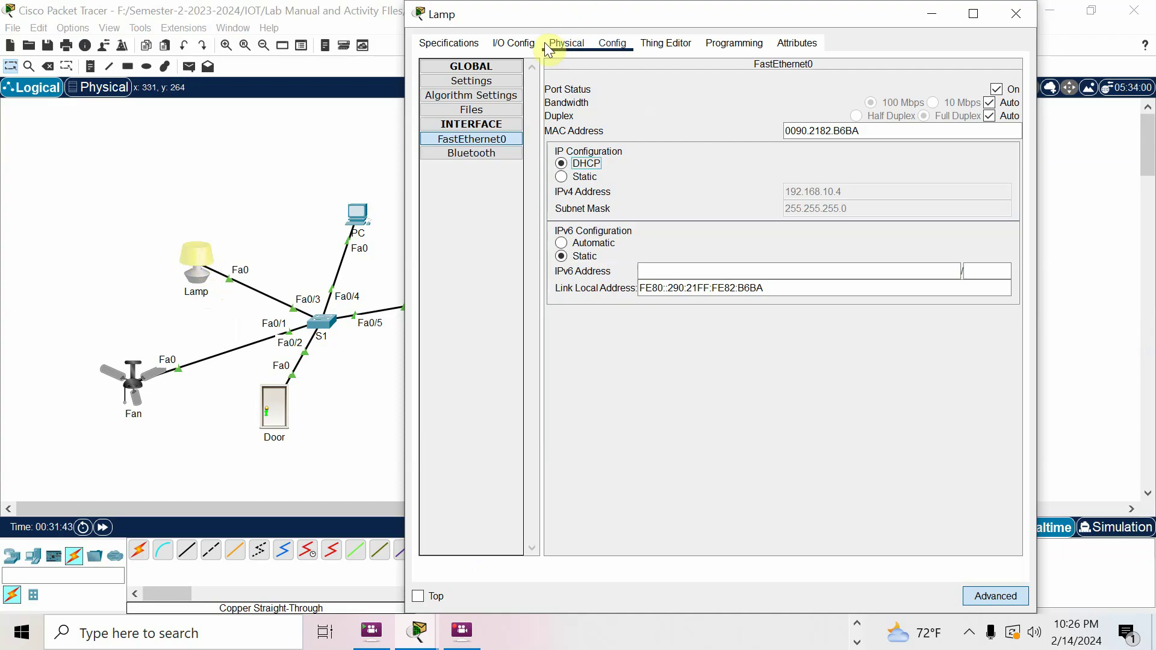
Point the Lamp at remote server 192.168.10.1 with the user name and password, and connect
click(514, 44)
click(609, 45)
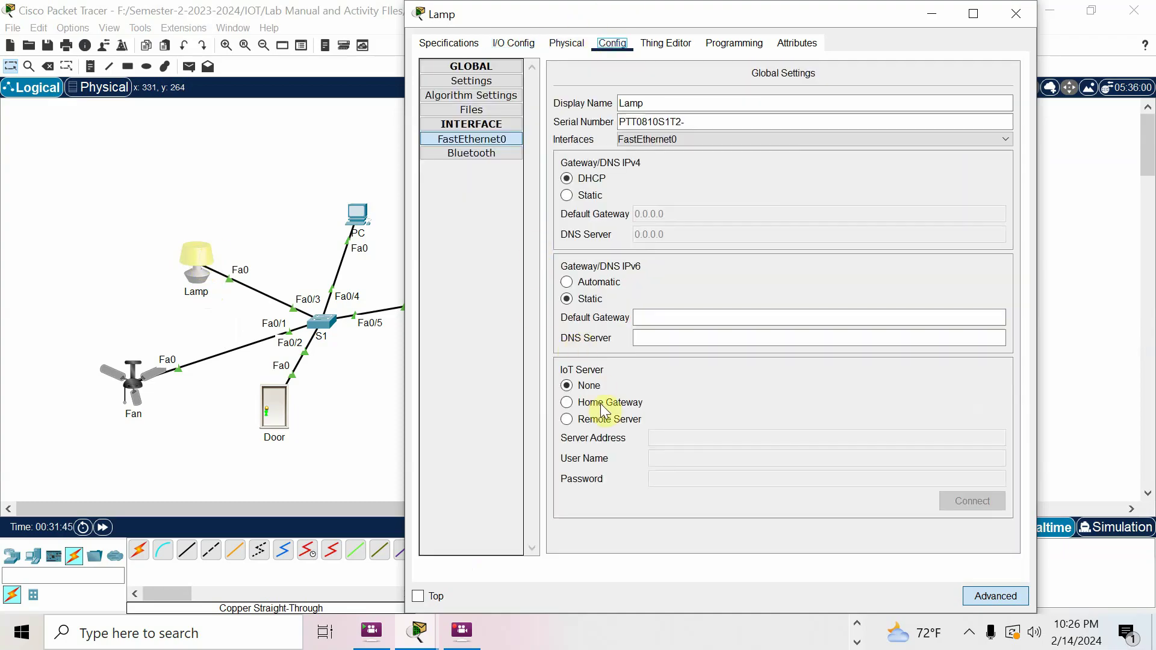
click(609, 421)
click(692, 439)
text(19)
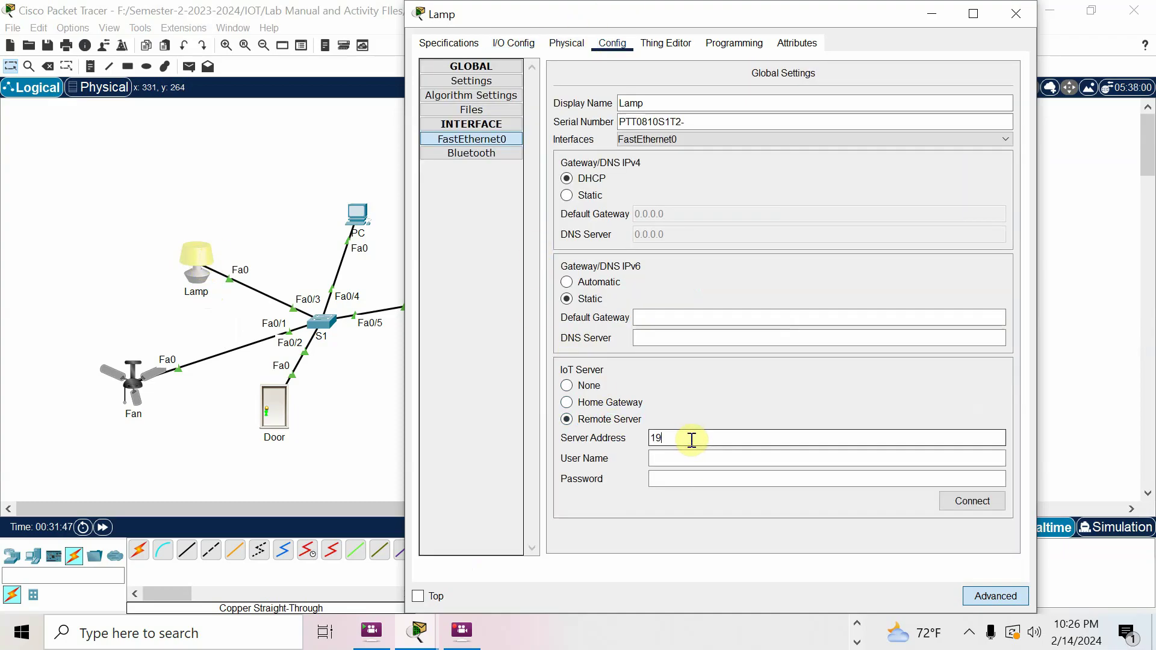
text(2.168.10.)
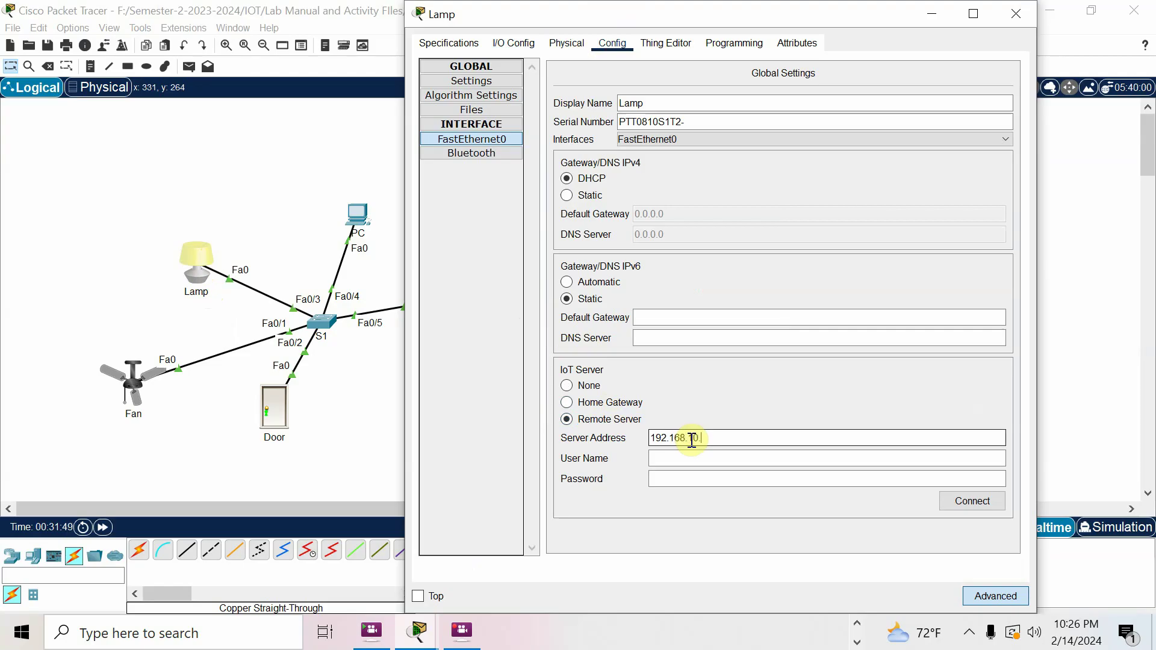
text(1)
click(694, 452)
text(admin)
click(685, 484)
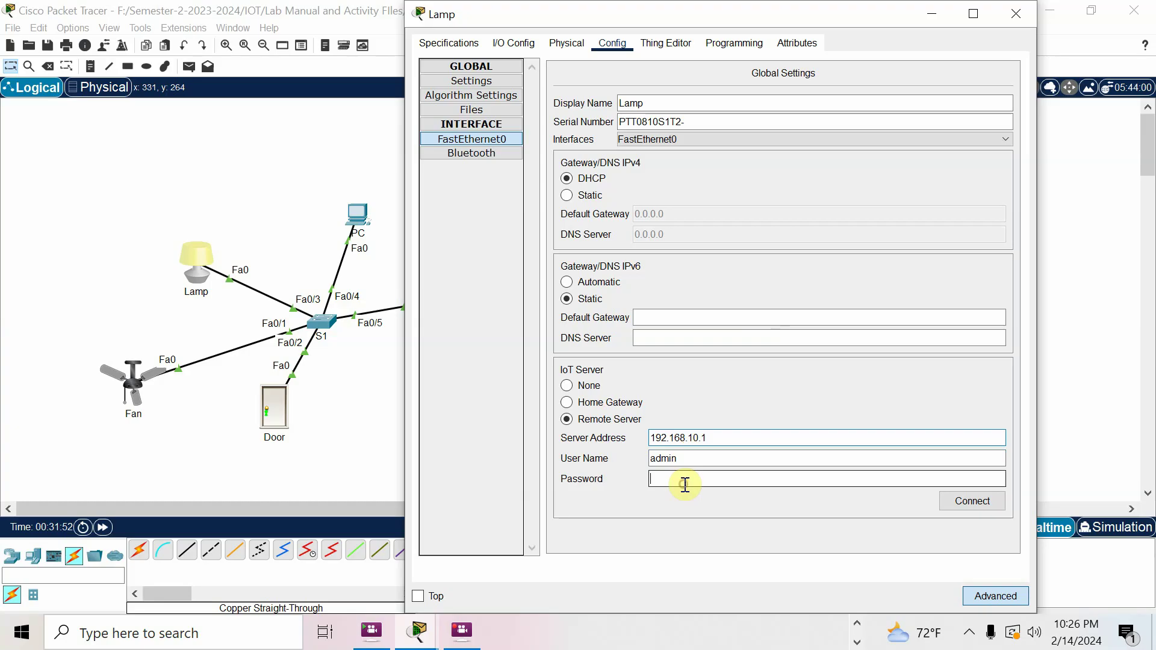
text(admin)
click(968, 502)
click(1097, 448)
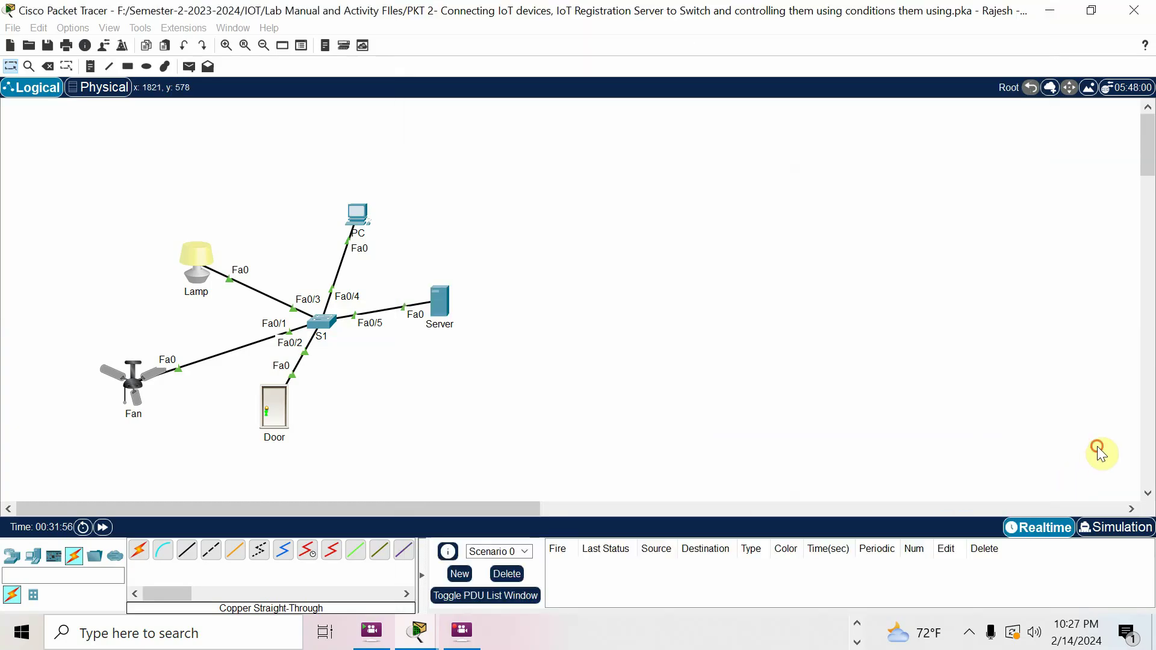
Confirm Door, Fan and Lamp in the PC's device list, review the activity steps, and view Conditions
click(363, 212)
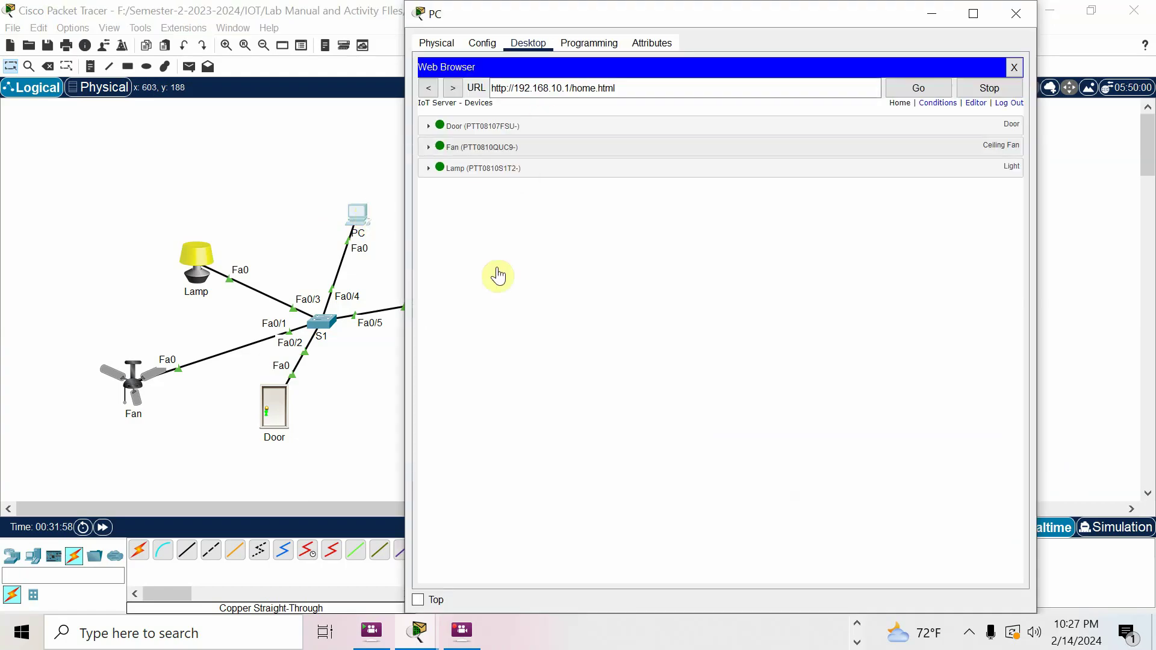
mouse_move(423, 640)
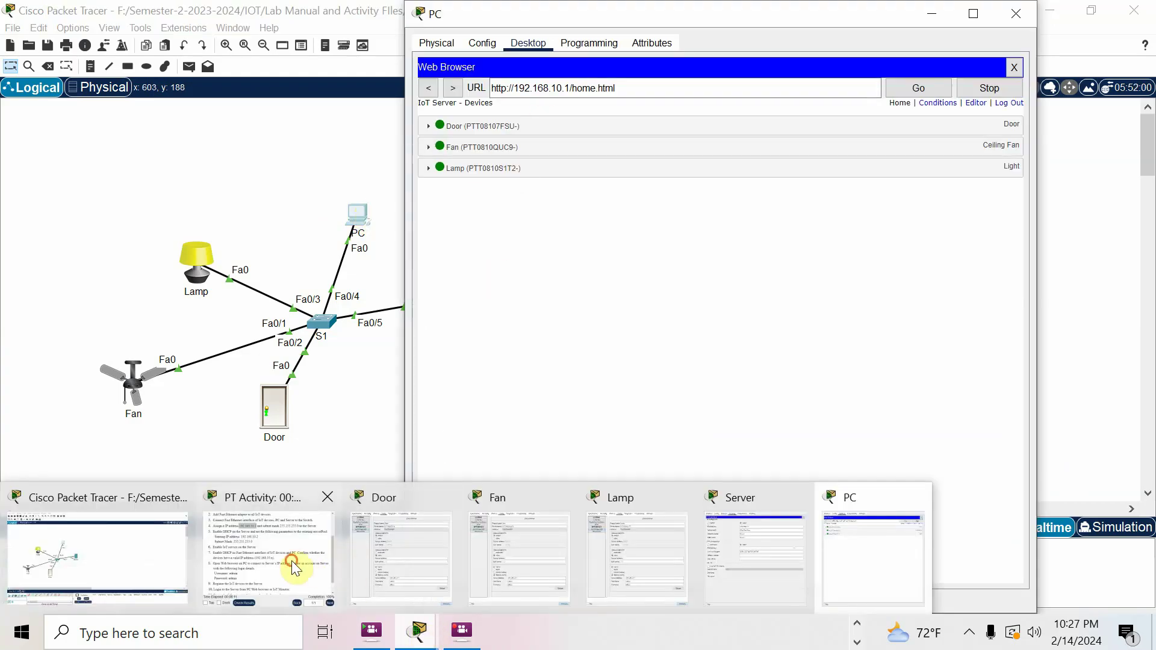
click(297, 562)
scroll(556, 367, down, 1)
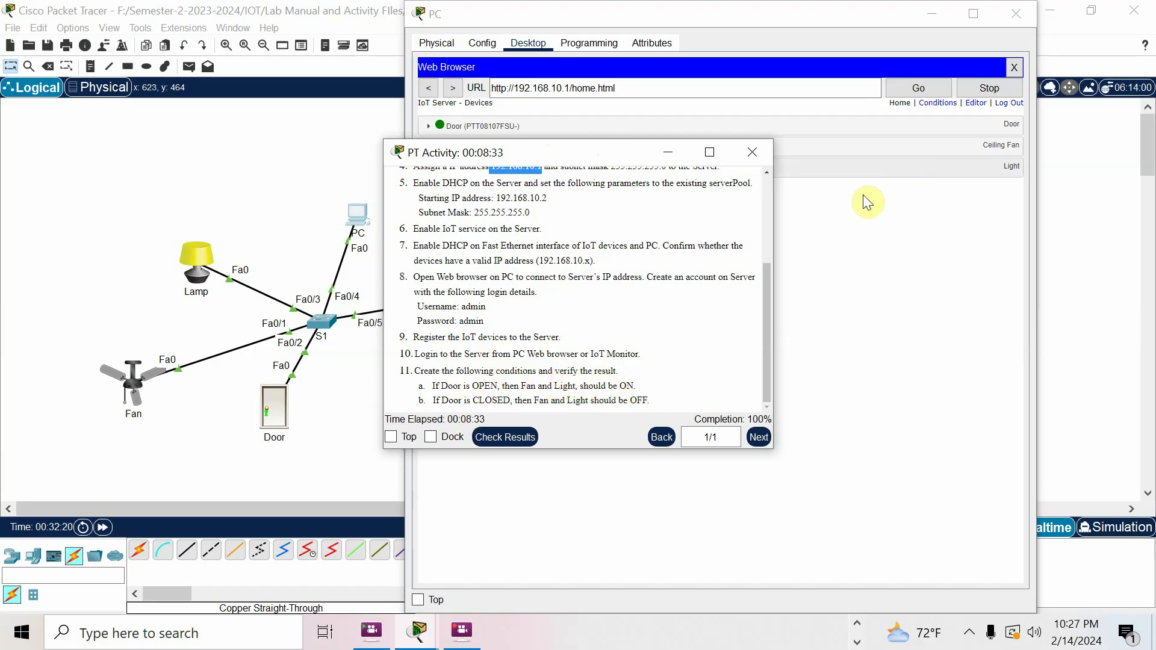
click(752, 152)
click(937, 103)
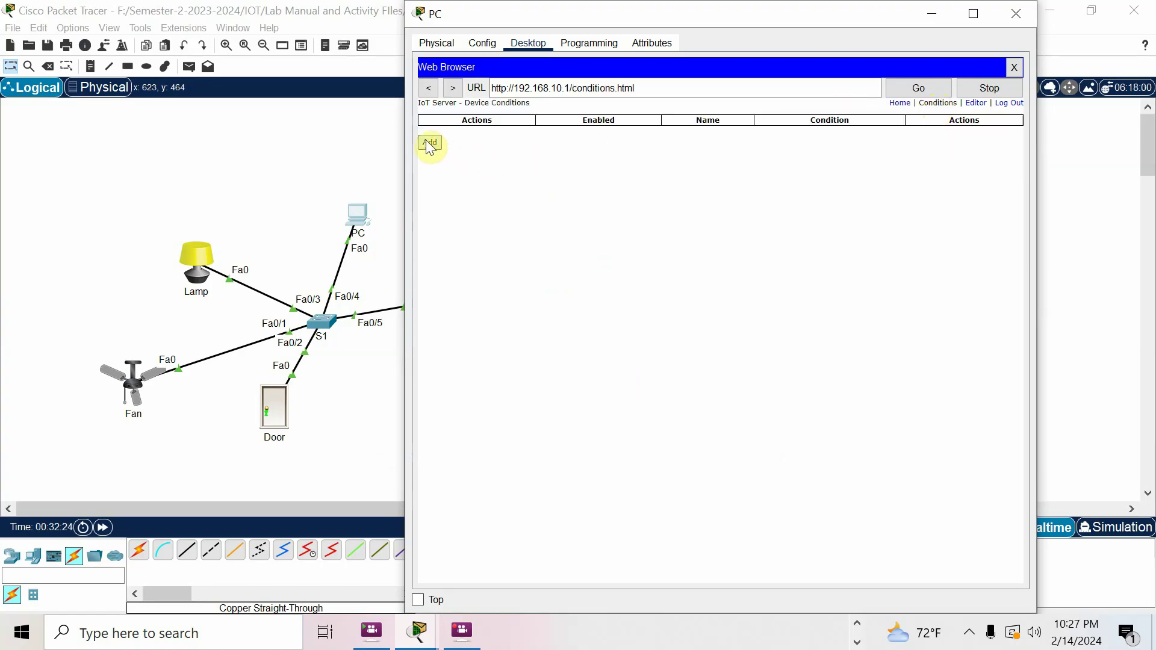
click(1015, 66)
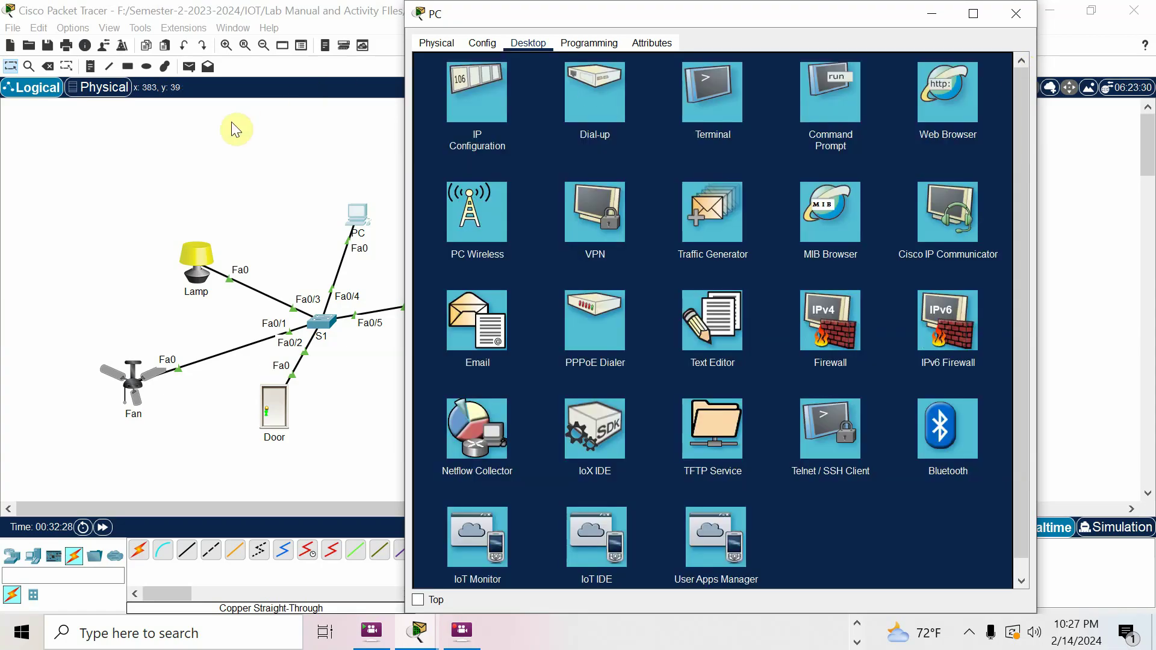
Check the Server's IP configuration and the PC's desktop apps
click(232, 123)
click(439, 298)
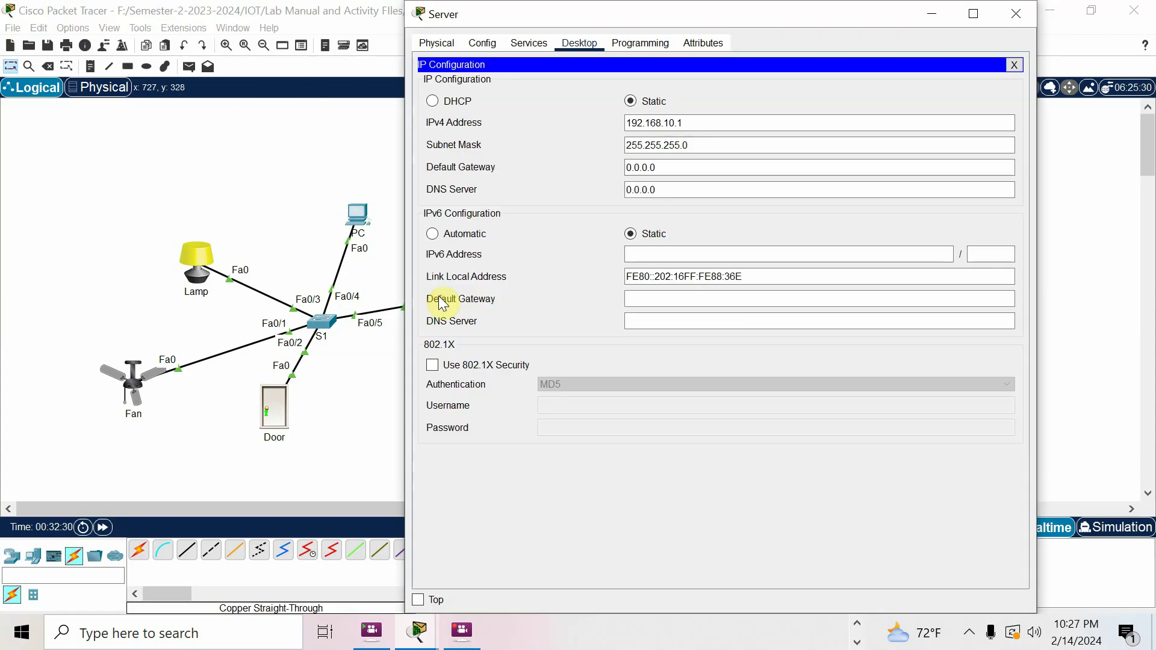
click(1014, 65)
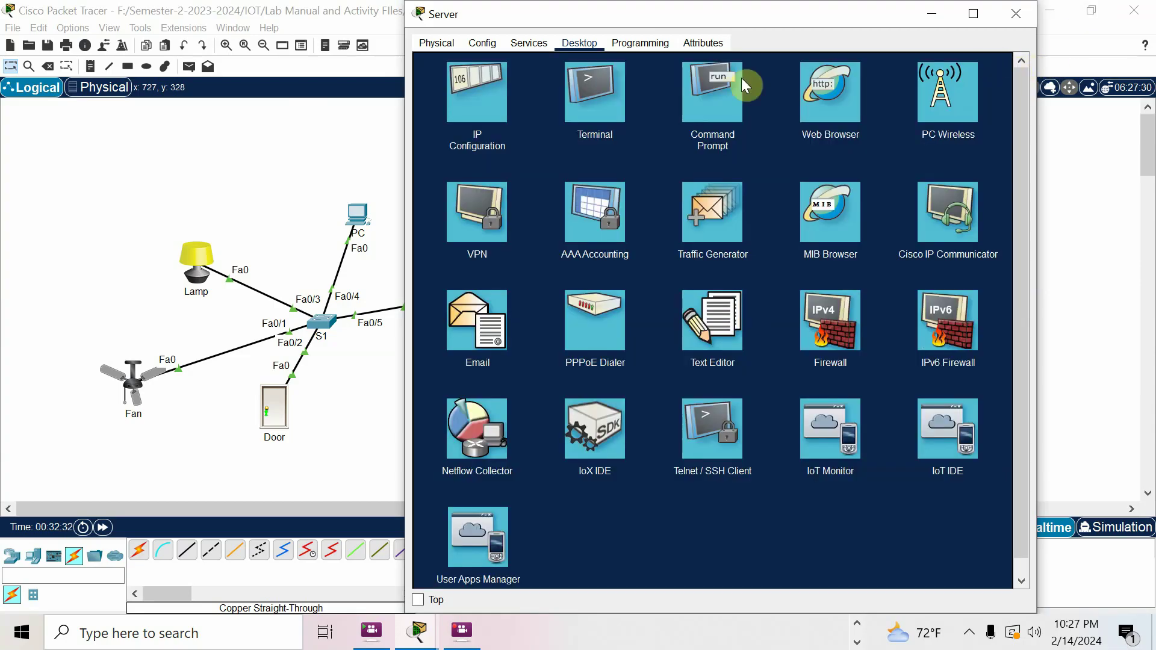
click(359, 431)
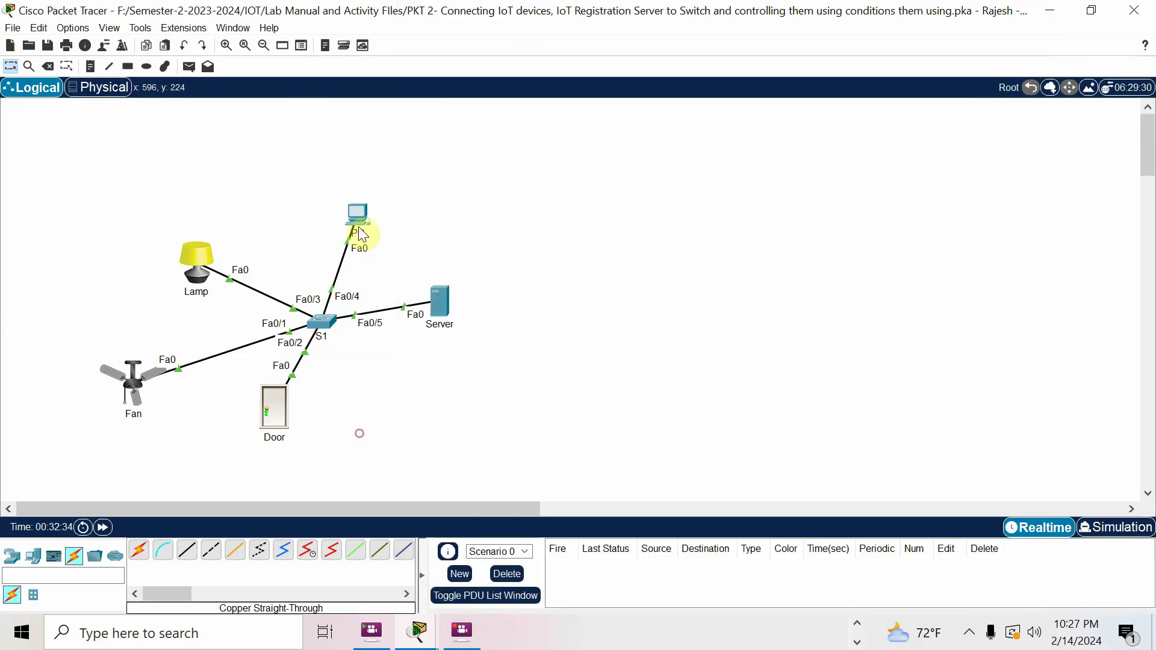
click(357, 215)
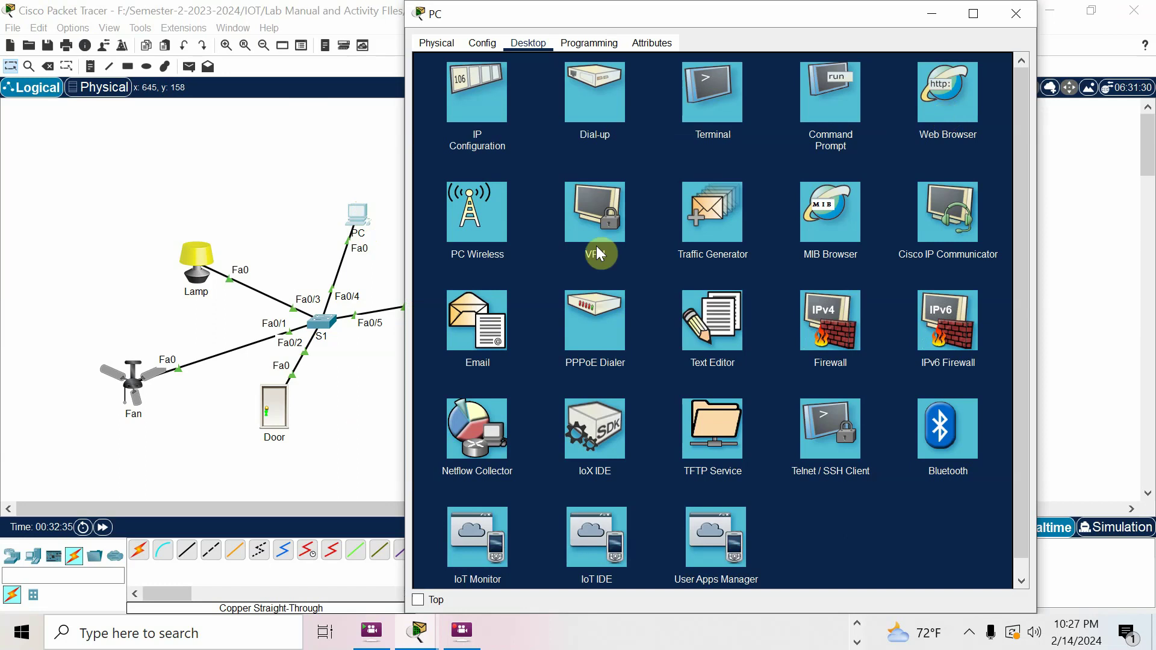
click(389, 367)
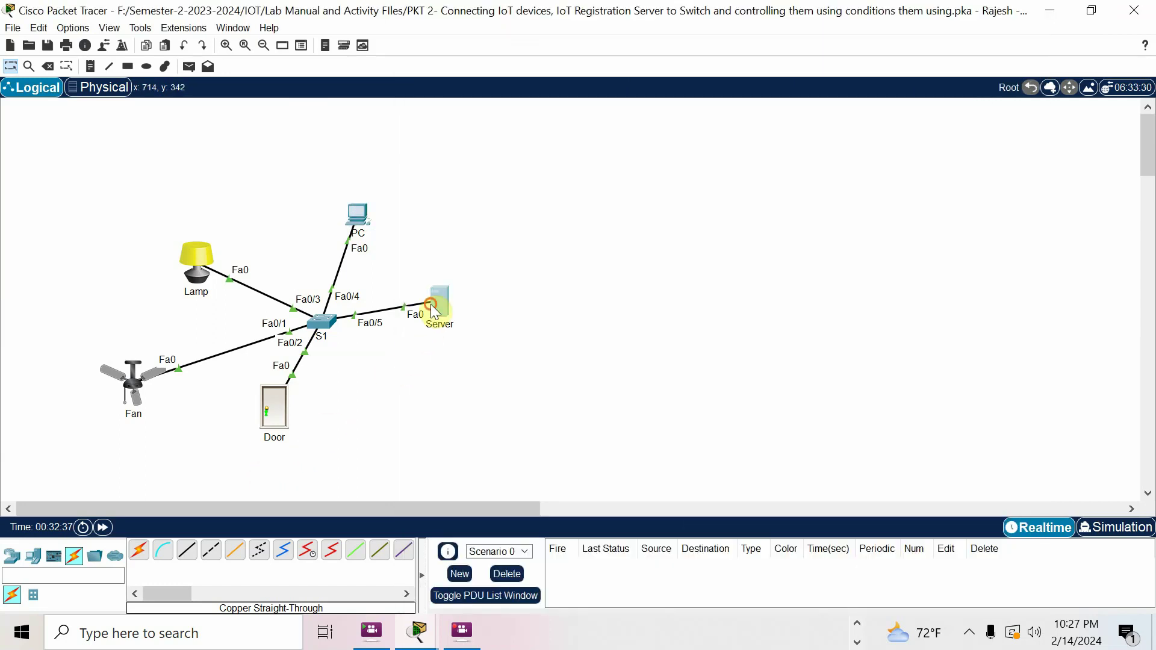
Log in to IoT server 192.168.10.1 from the Server's IoT Monitor
click(434, 307)
click(831, 441)
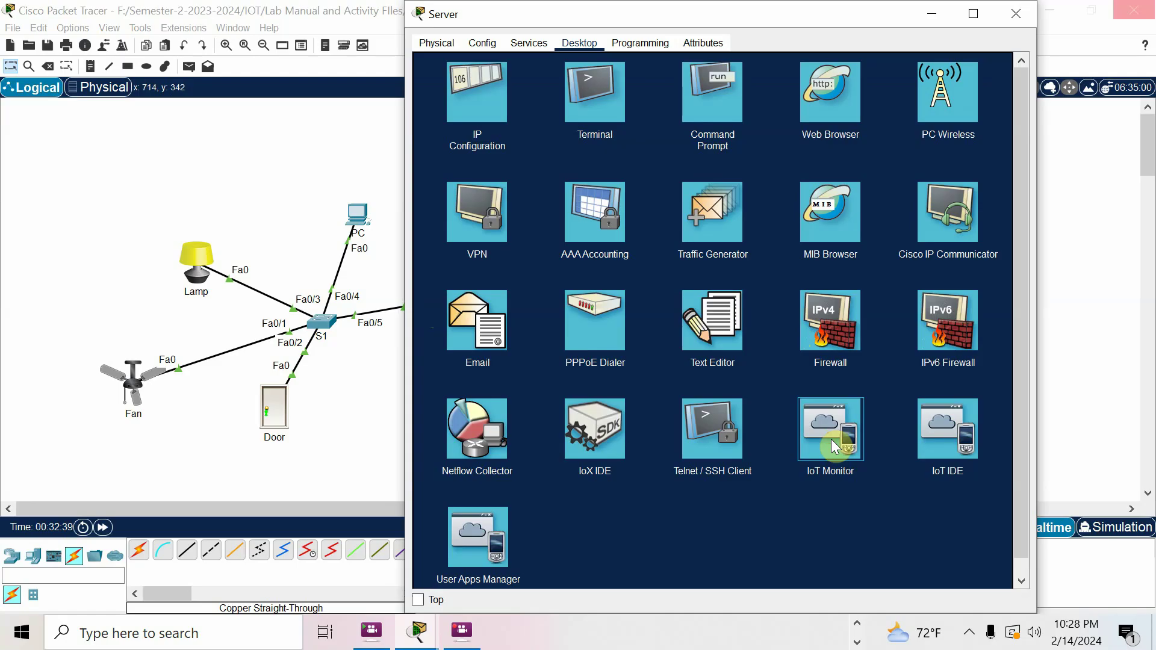
click(833, 446)
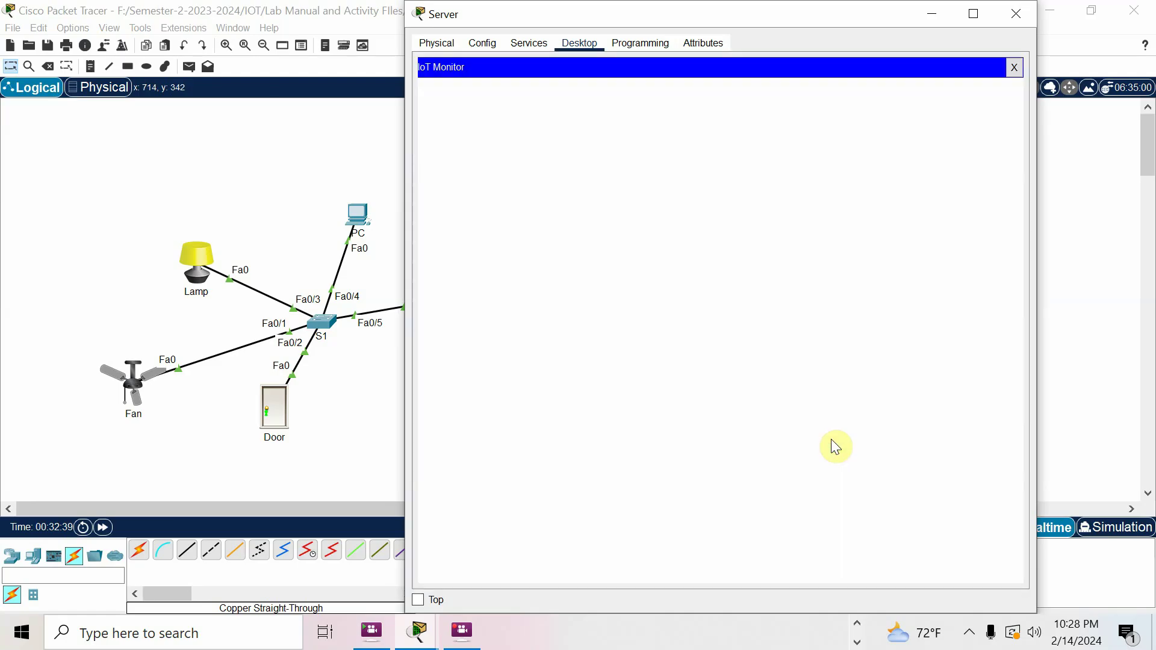
drag(764, 89, 712, 88)
text(192.168.10.1)
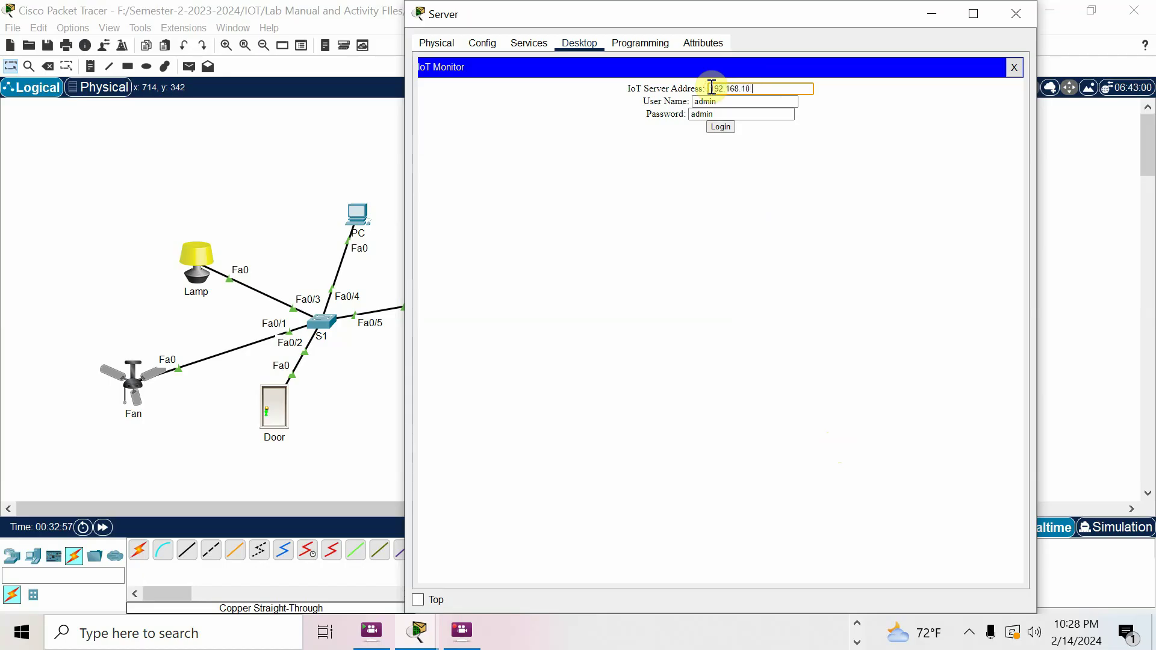
click(726, 127)
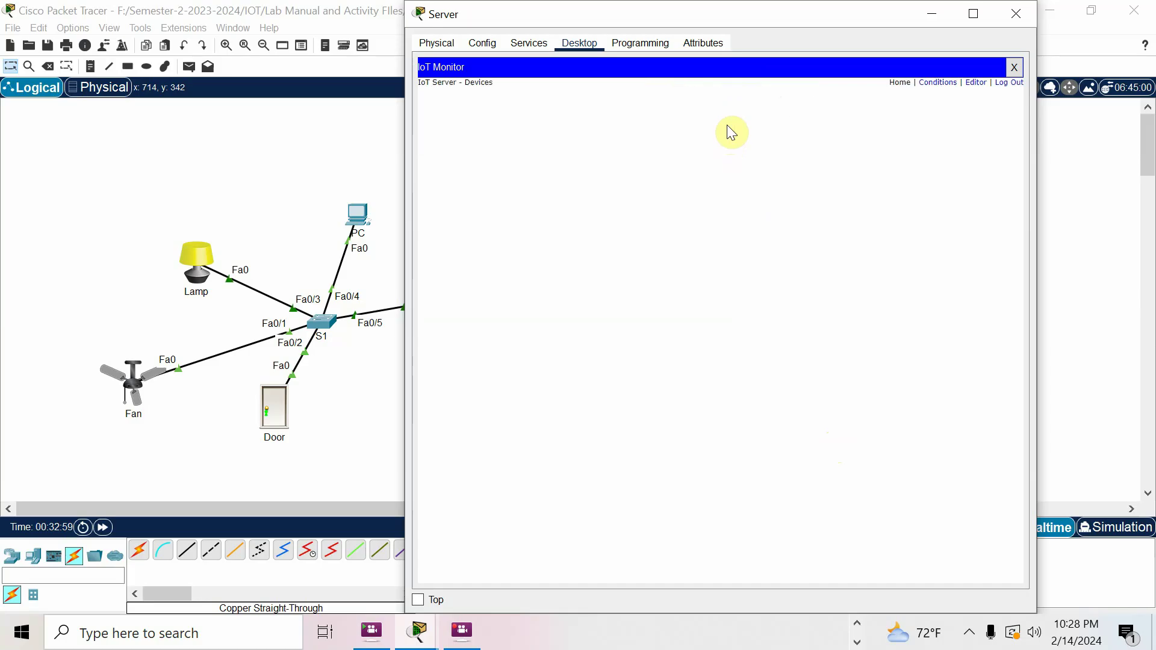
Start a new server rule whose condition is Door Open being true
click(934, 84)
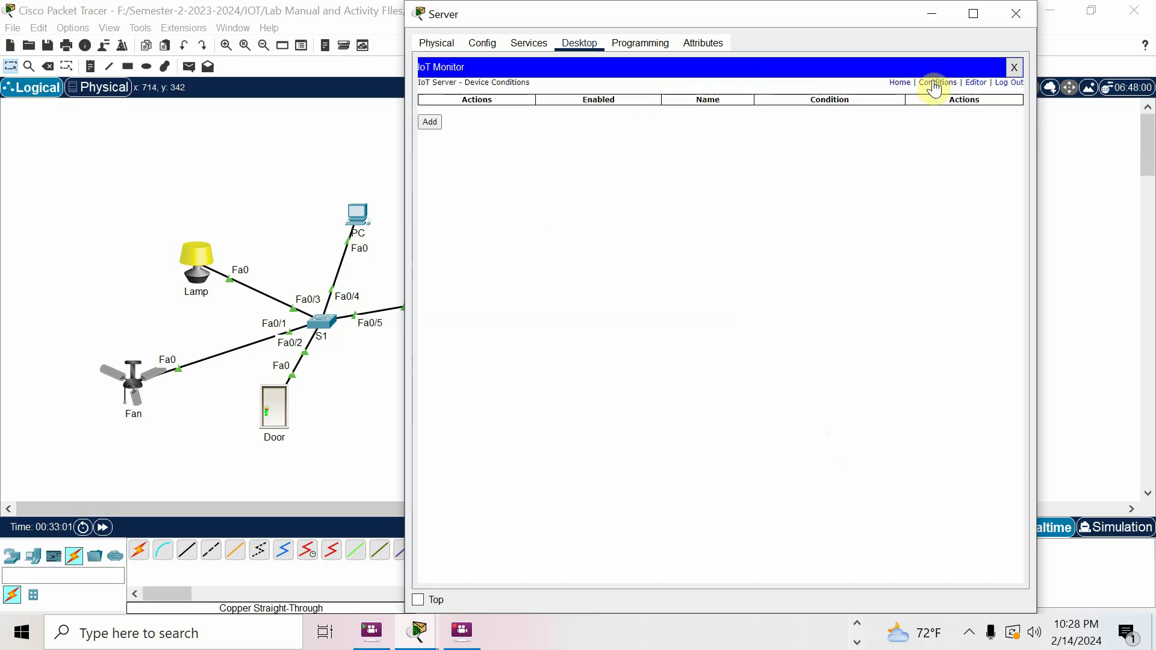
click(425, 122)
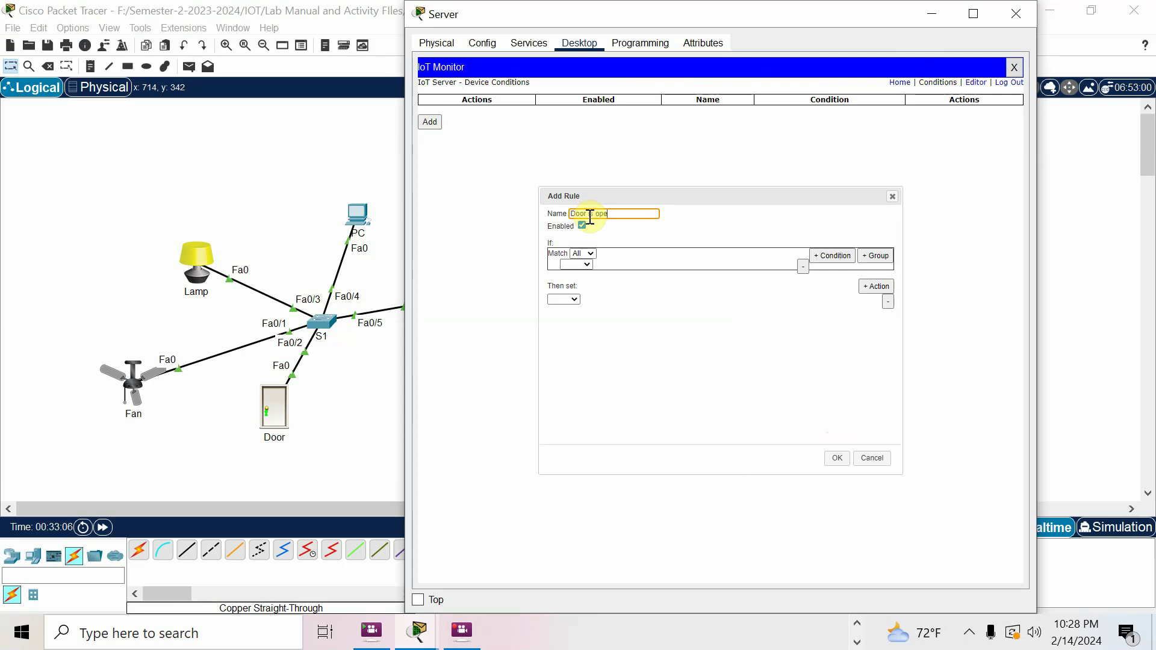
click(577, 265)
click(577, 276)
click(615, 267)
click(616, 282)
Make the rule's first action set the Fan Status to High
click(576, 300)
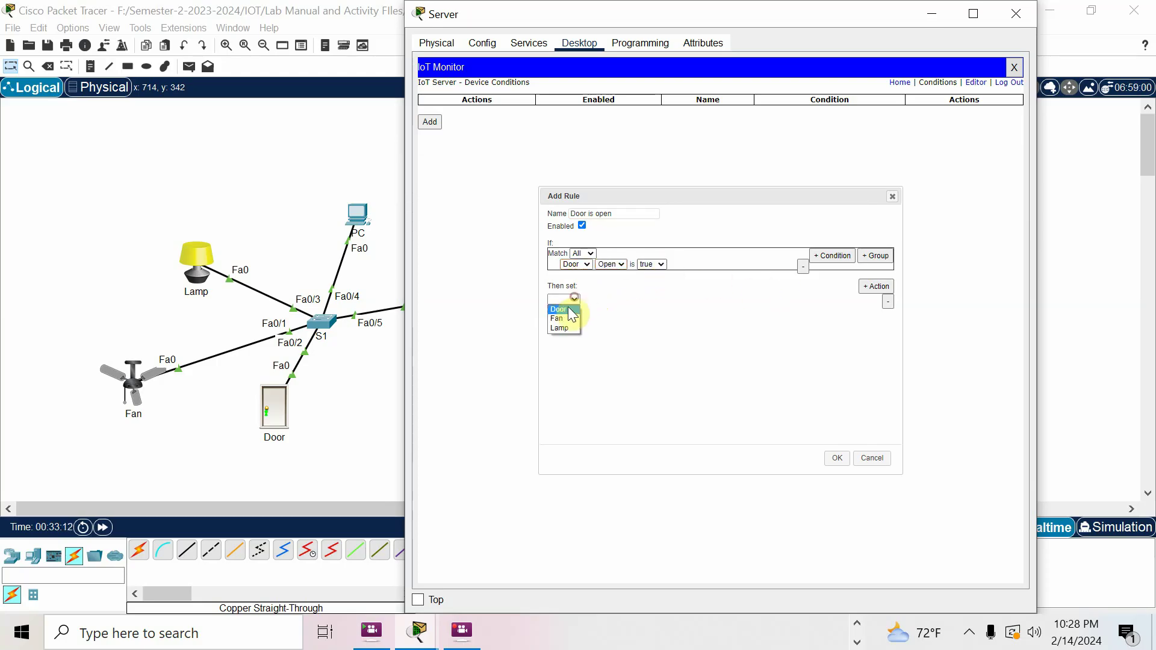
click(563, 319)
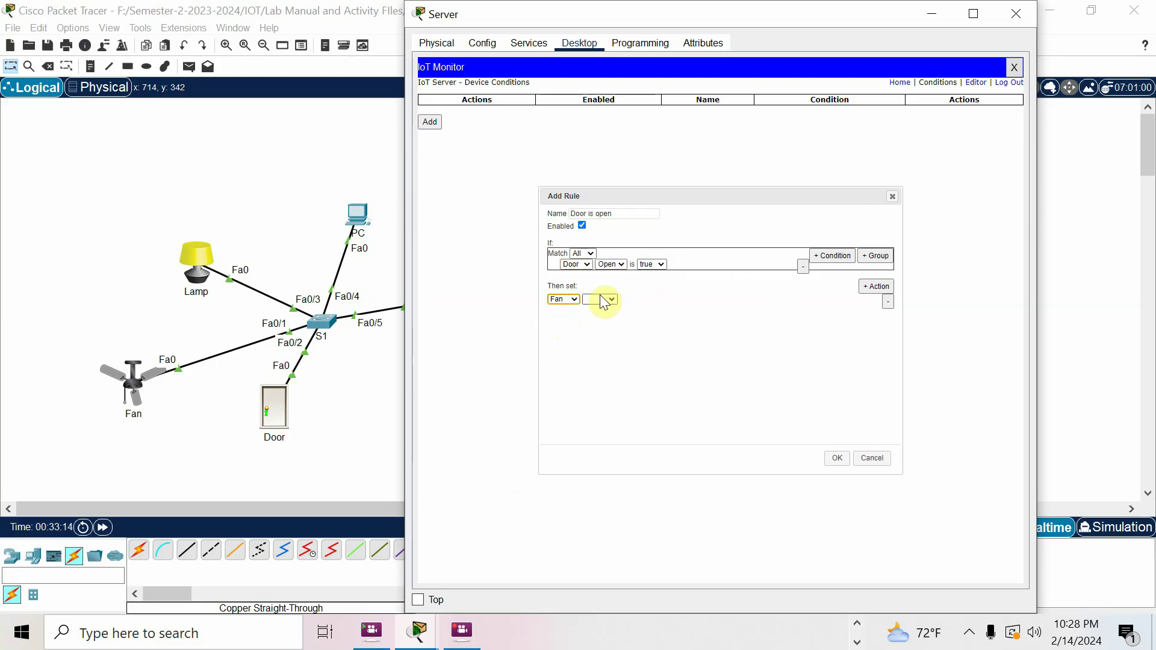
click(599, 299)
click(605, 311)
click(644, 299)
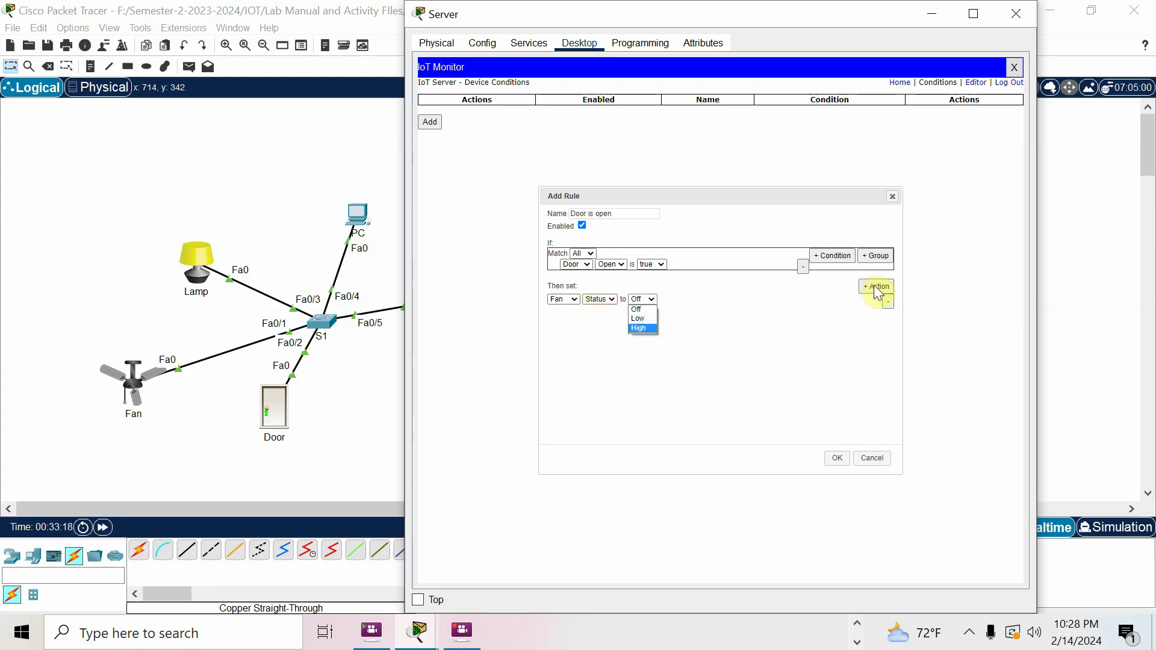
click(642, 329)
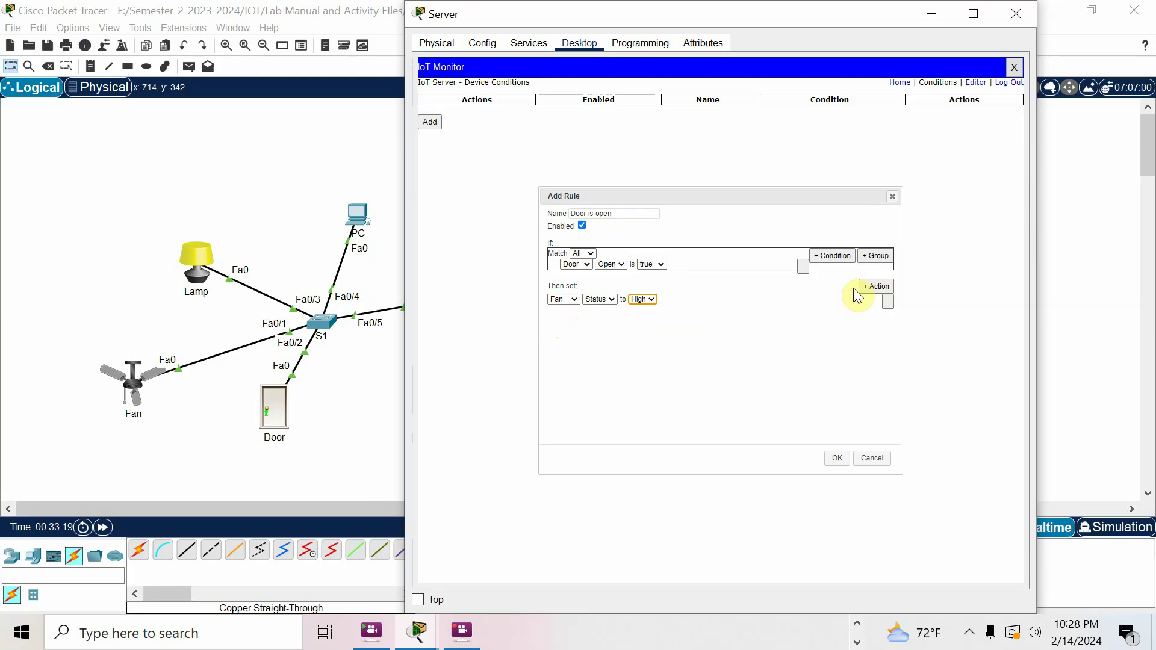
Add a second action setting the Lamp Status to On
click(876, 287)
click(562, 310)
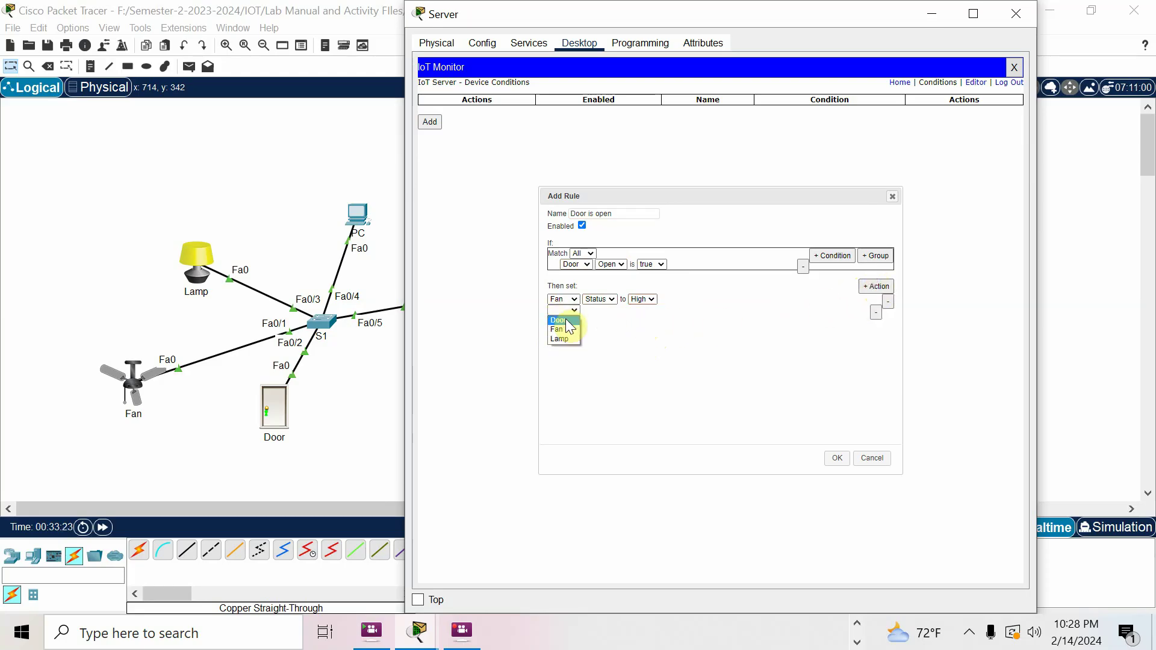
click(563, 339)
click(600, 312)
click(599, 320)
click(642, 310)
click(638, 339)
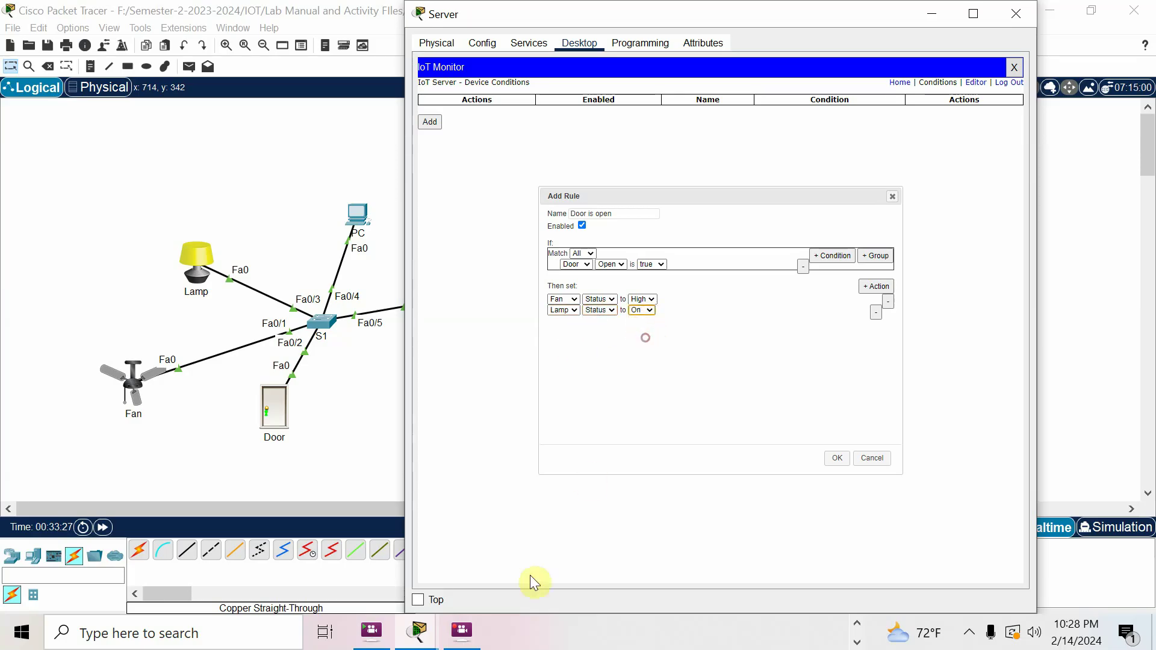
Check the activity instructions, then save the Door is open rule
click(419, 632)
click(318, 577)
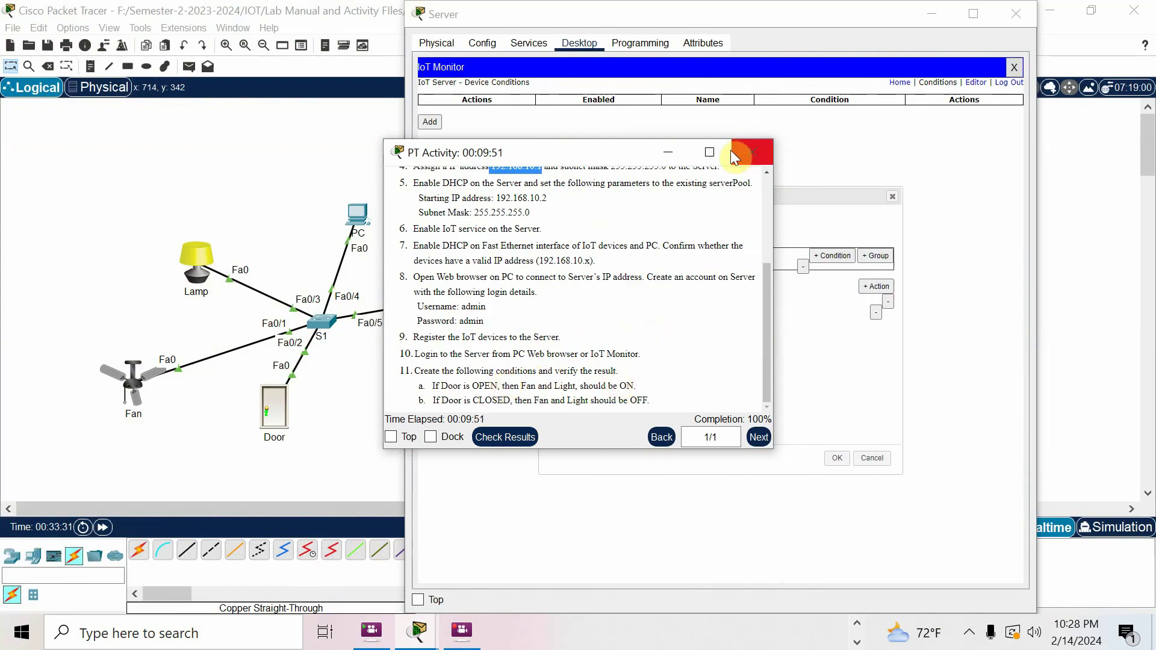
click(668, 152)
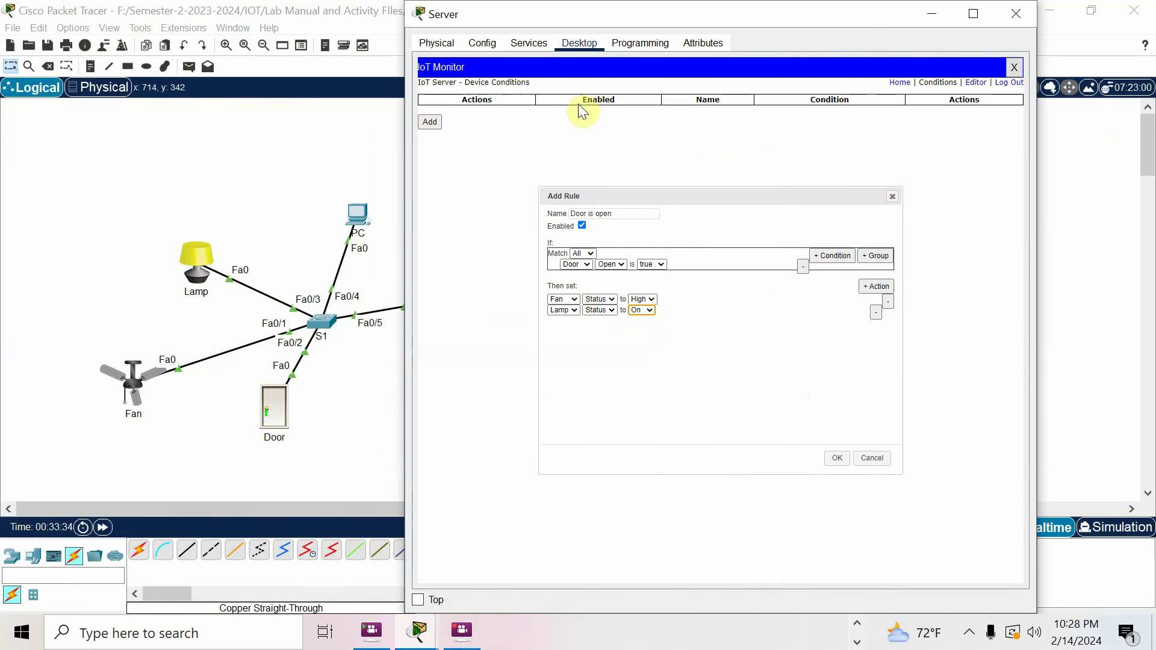
click(836, 458)
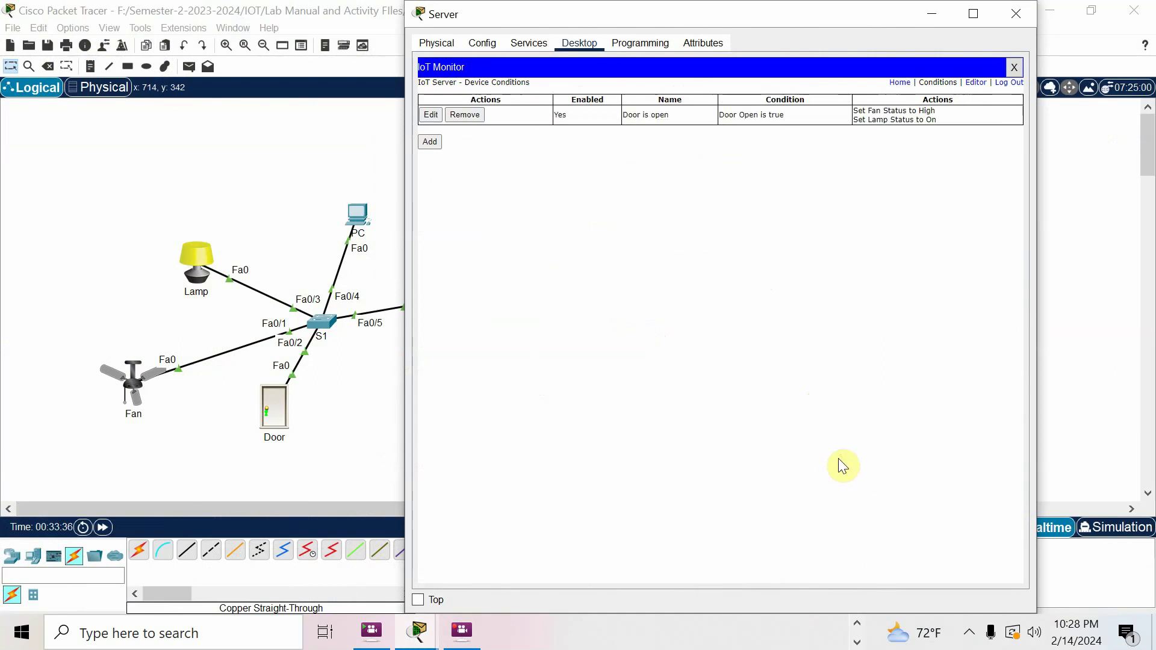
Start a rule named 'door is dlosed' that triggers when Door Open is false
click(429, 143)
click(583, 214)
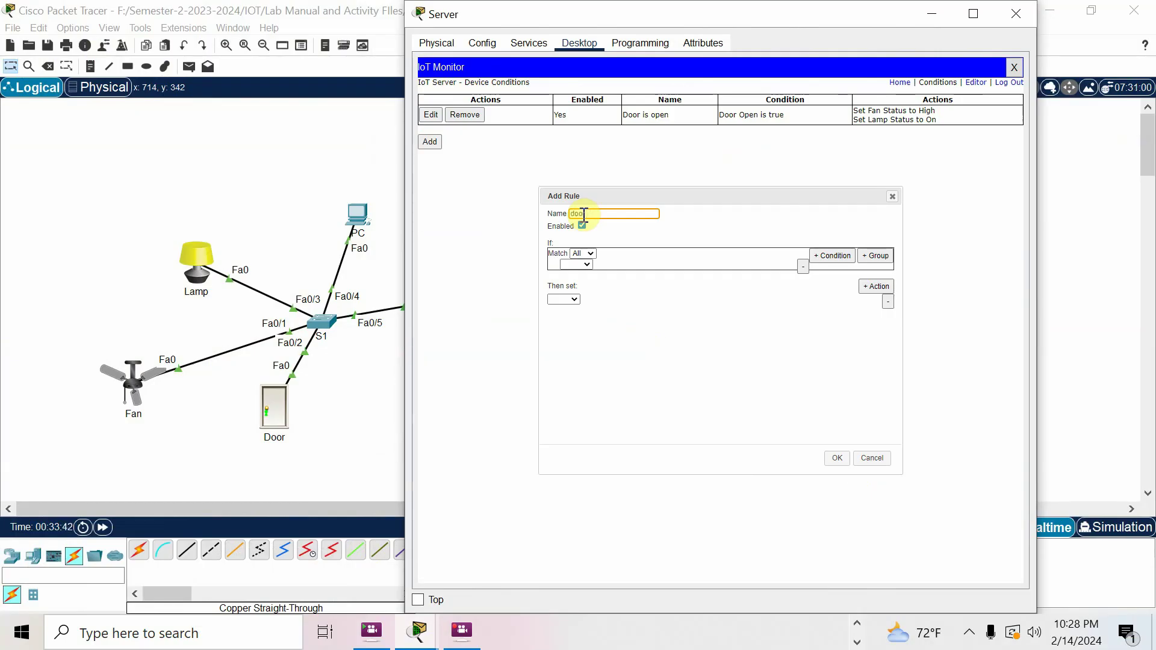
text(door is dlosed)
click(584, 265)
click(578, 276)
click(622, 266)
click(615, 274)
click(649, 264)
click(573, 300)
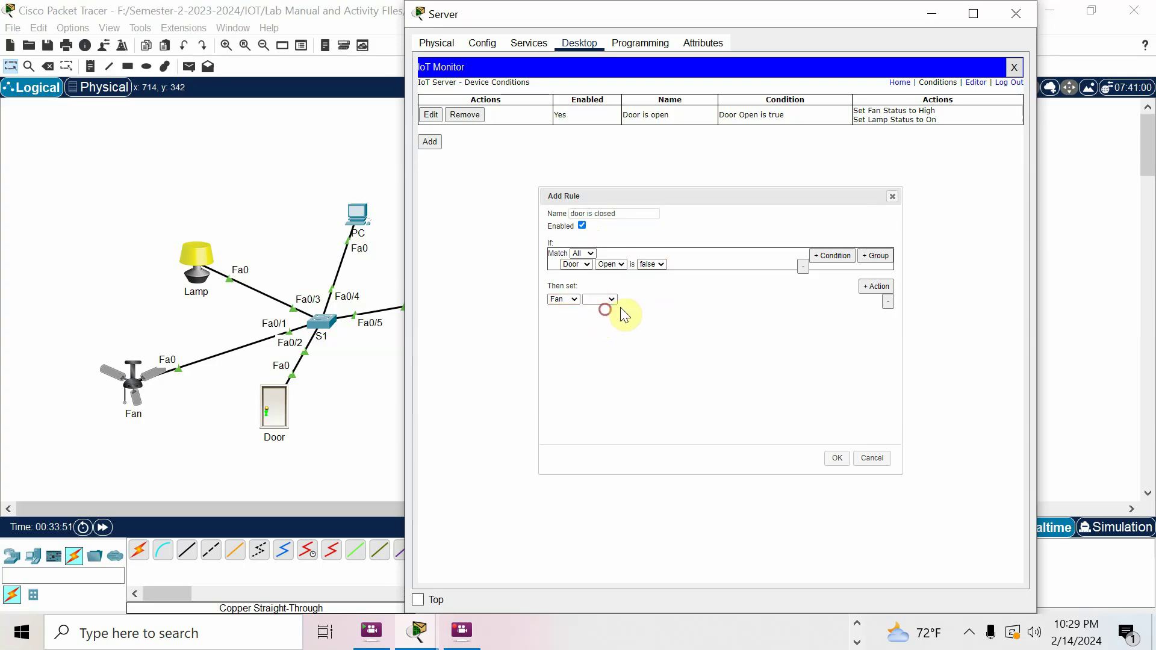
Give it Fan Status Off plus a second Status action, save it, and close the server window
click(867, 287)
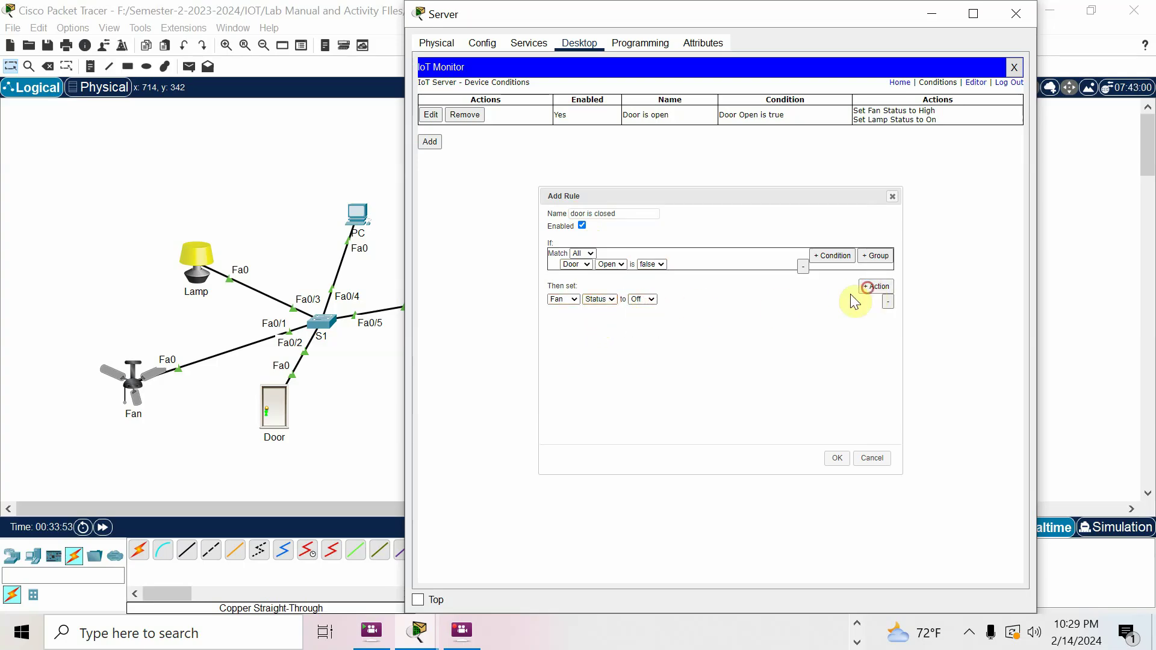
click(564, 310)
click(569, 330)
click(597, 311)
click(598, 320)
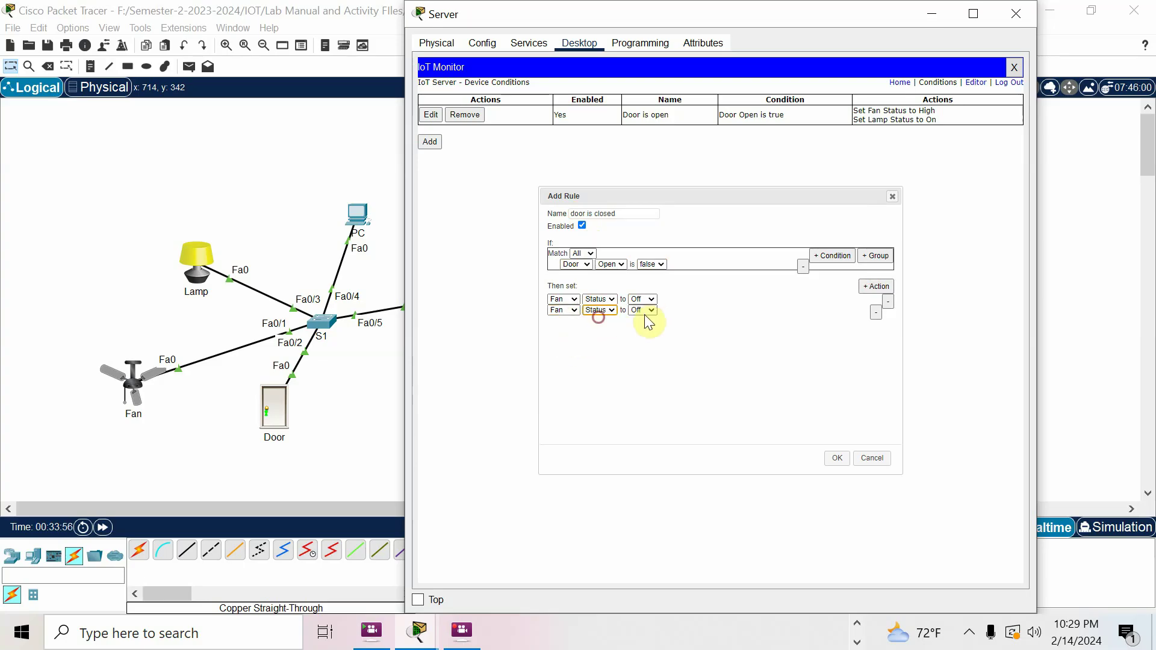
click(837, 459)
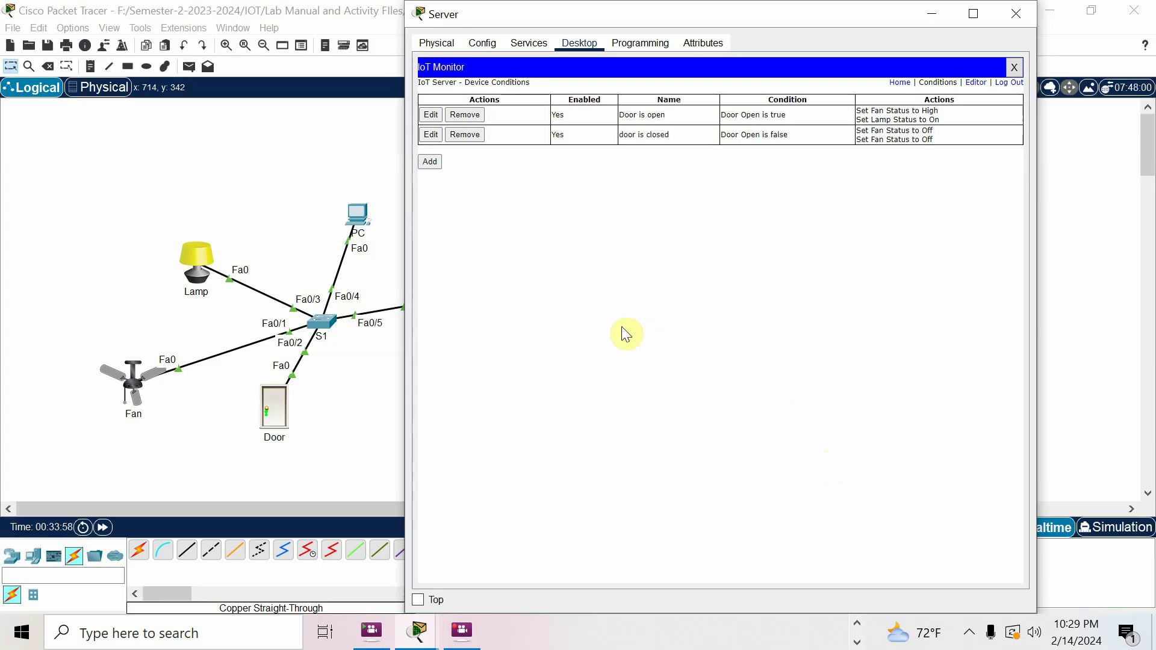
click(270, 171)
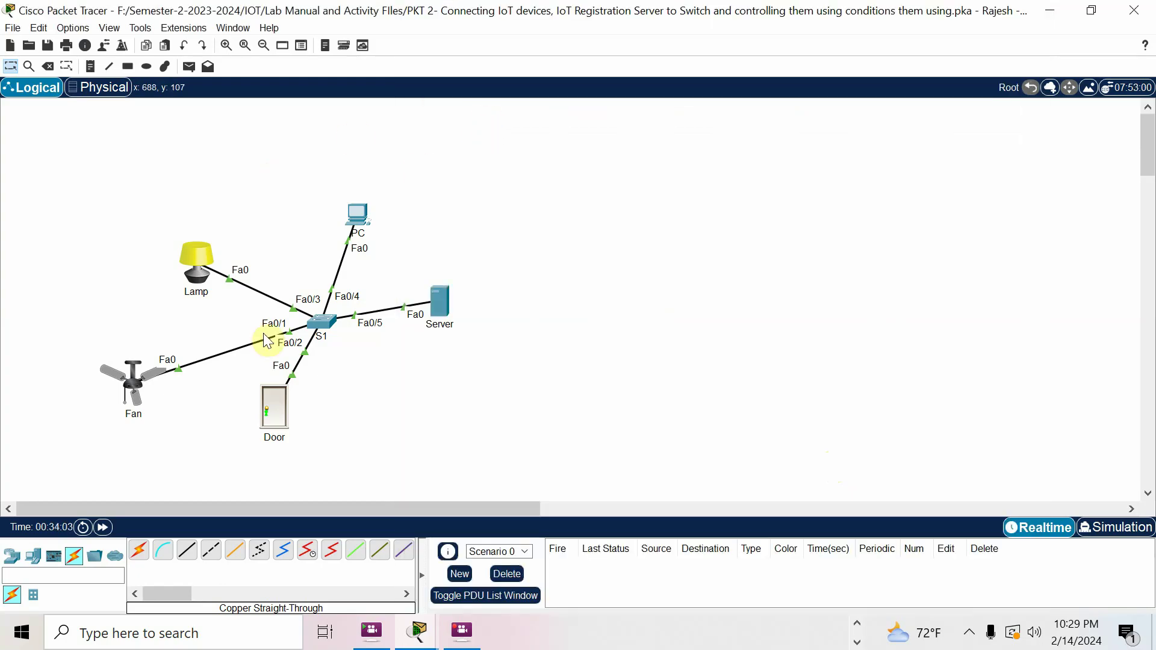
Open the Door in the workspace and watch the Fan start spinning
alt+click(273, 419)
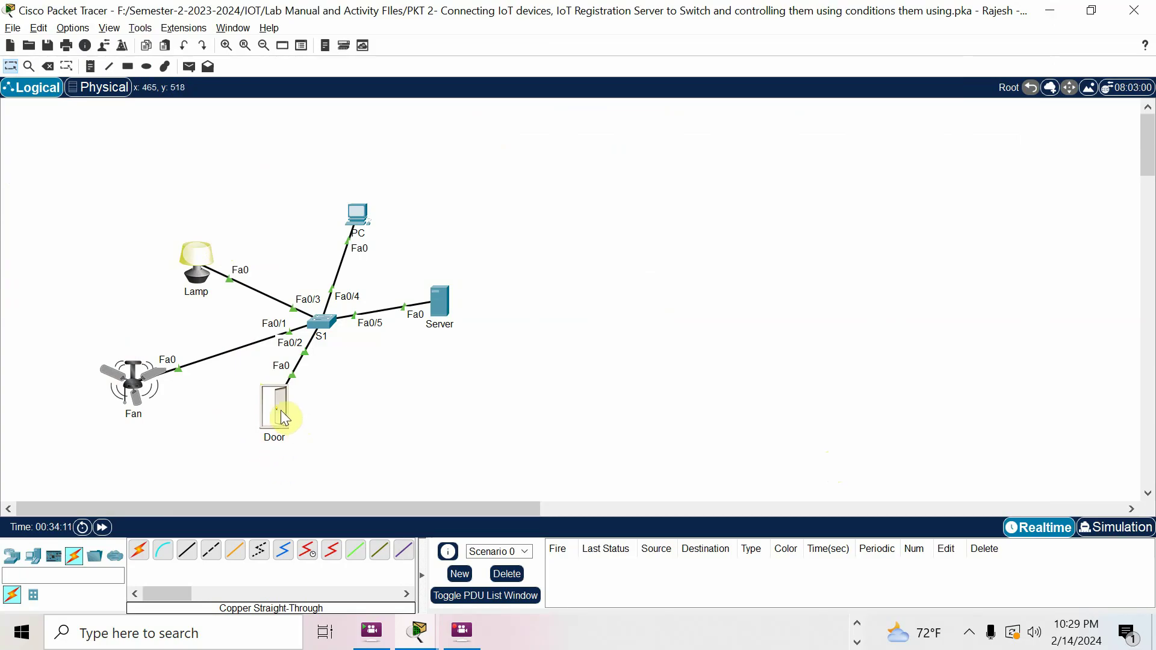
mouse_move(280, 411)
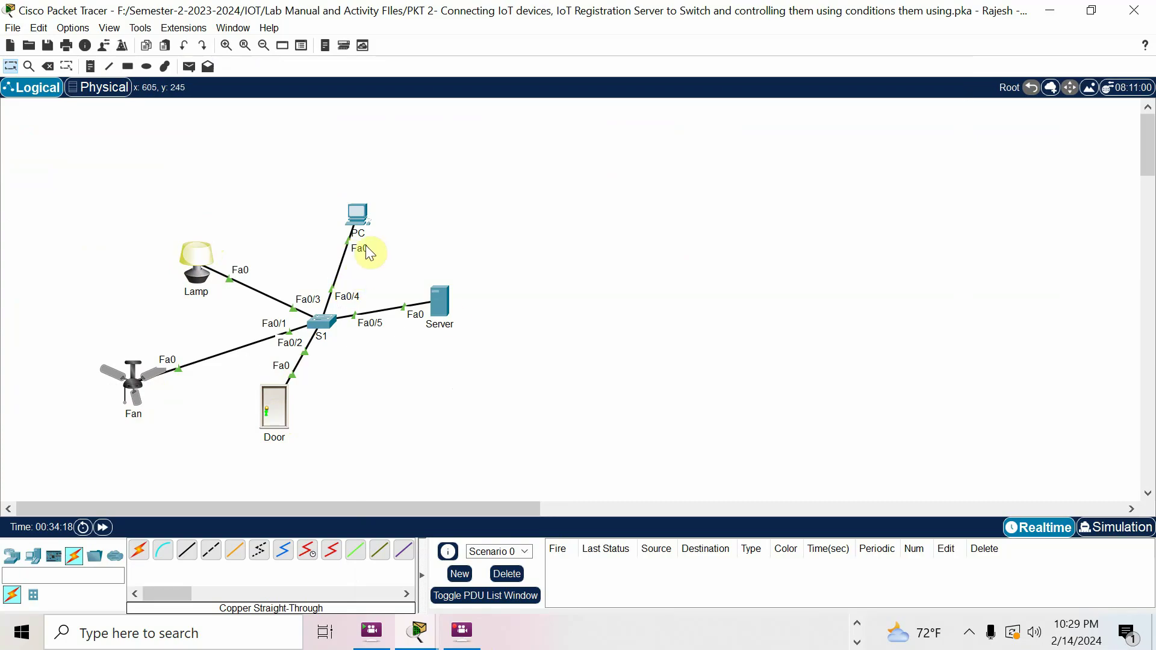
Change the door is closed rule's second action to Lamp Status Off and save it
click(439, 305)
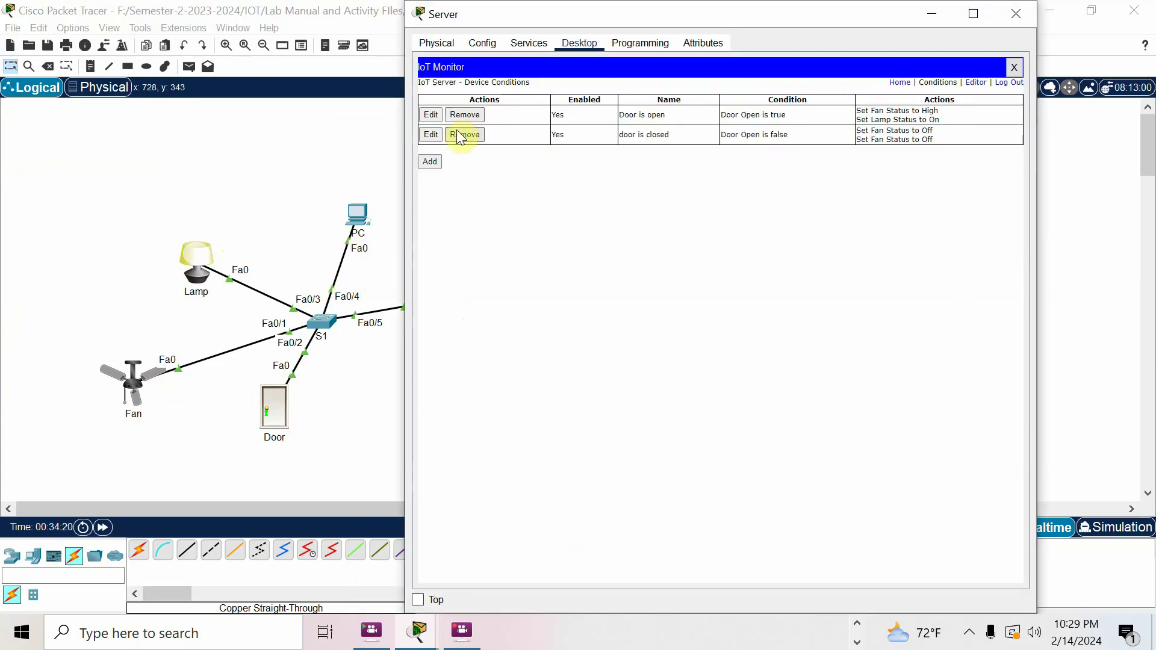
click(428, 133)
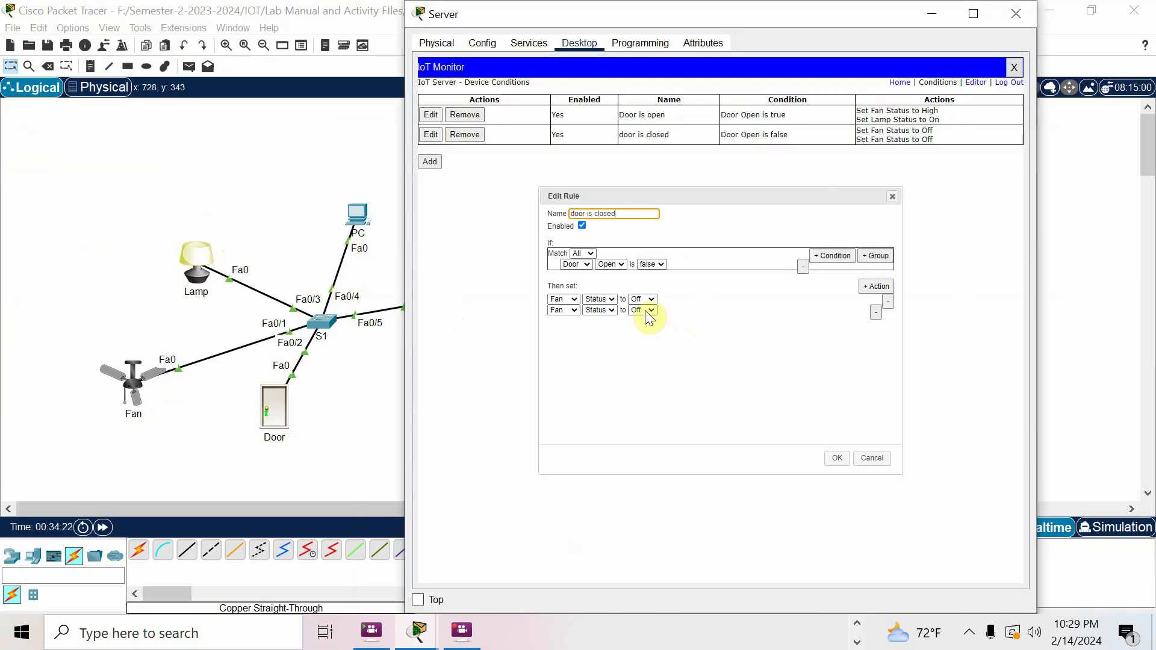
click(566, 310)
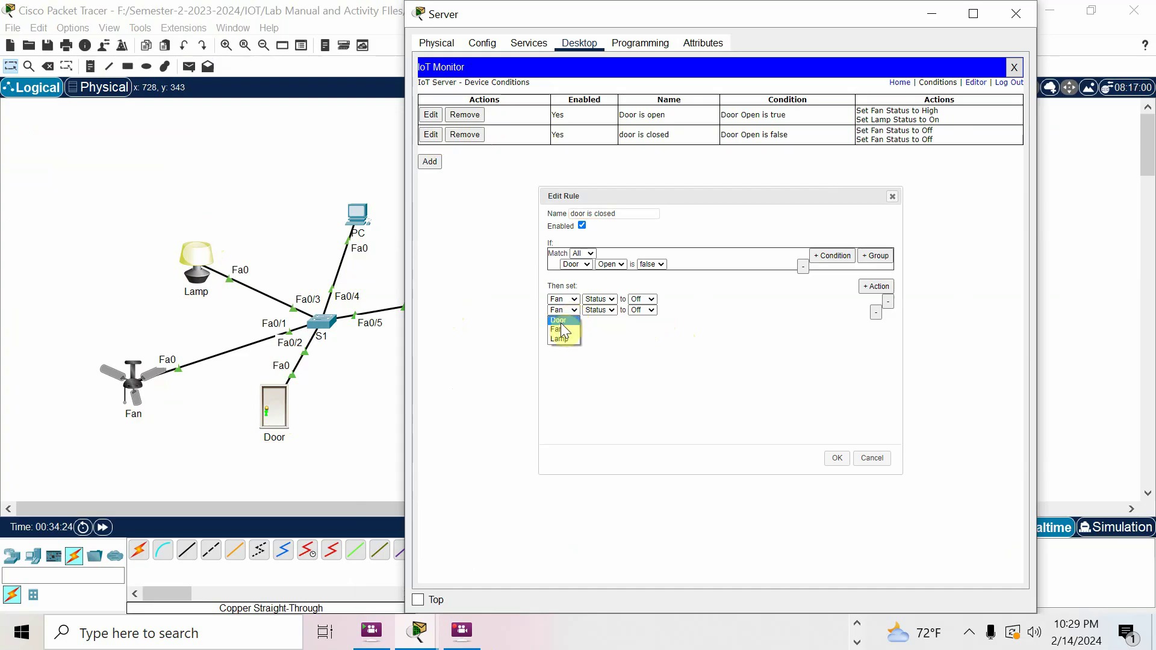
click(567, 339)
click(835, 455)
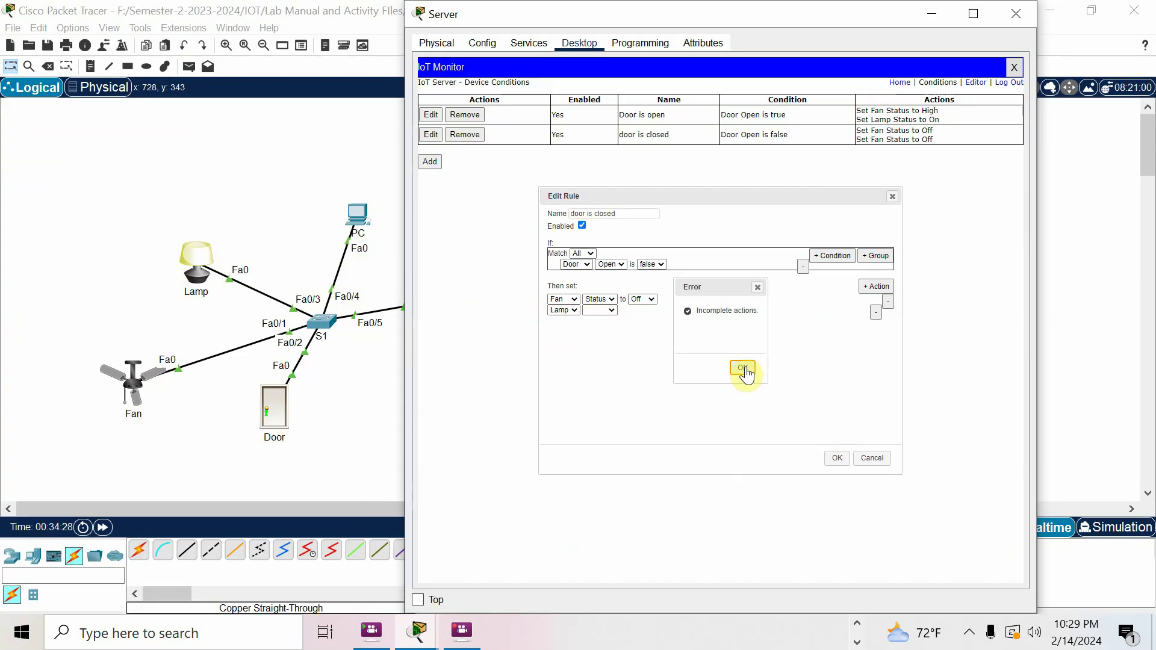
click(744, 369)
click(607, 311)
click(605, 322)
click(837, 459)
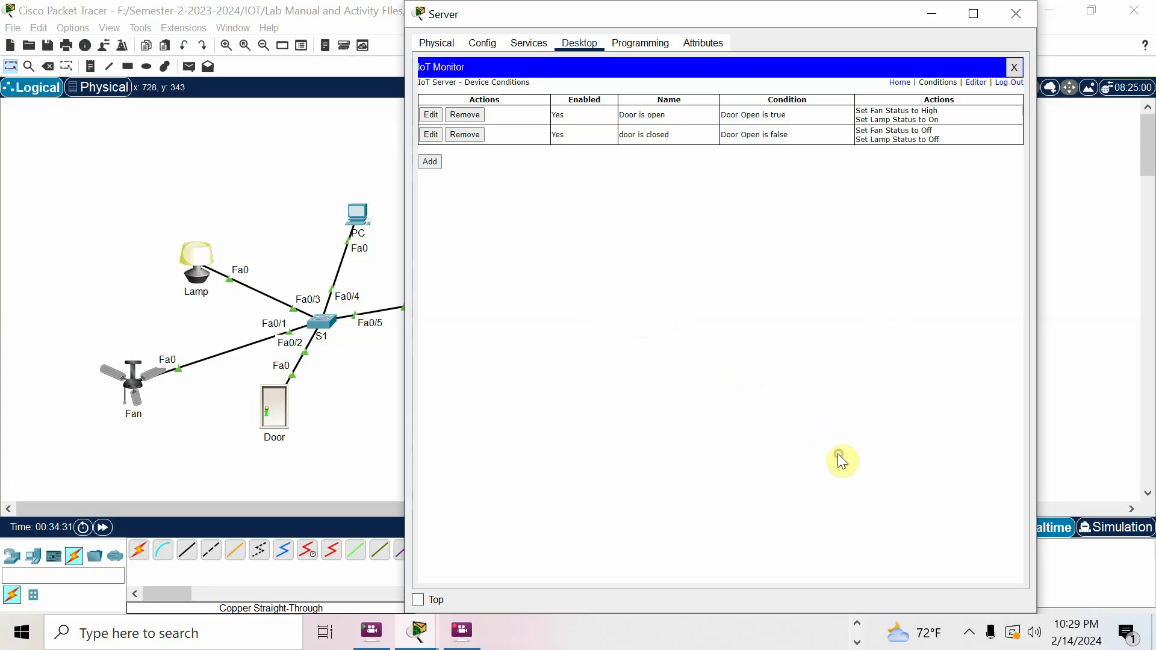
click(372, 415)
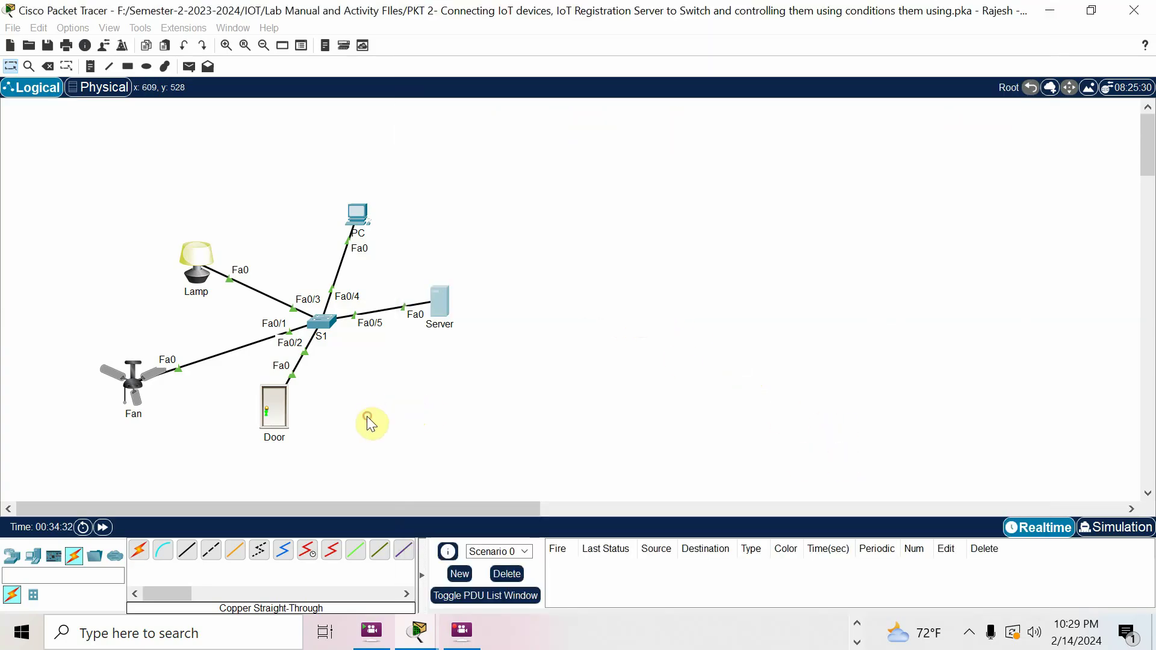
Toggle the Door again and confirm the Lamp now lights up
alt+click(278, 410)
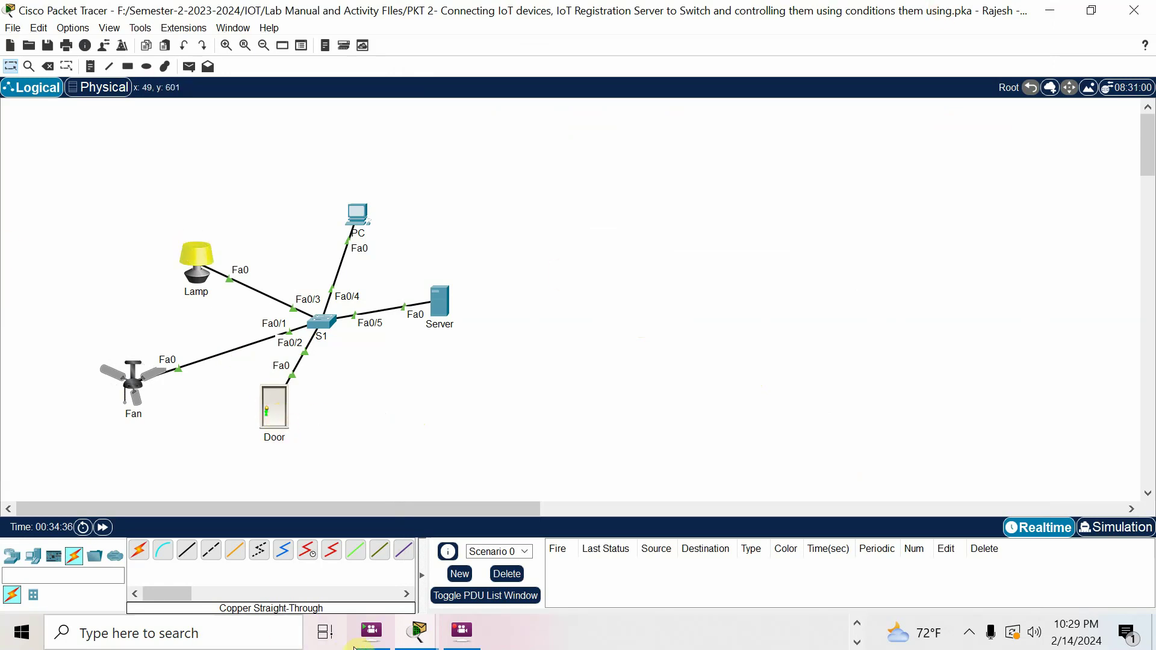
mouse_move(460, 643)
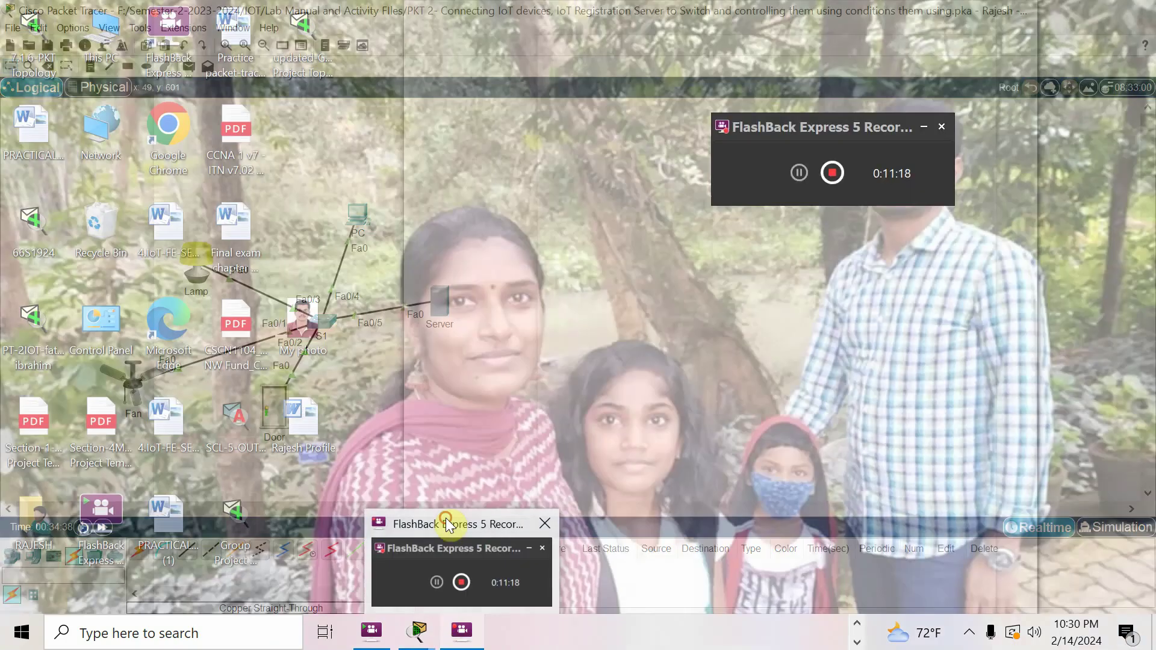